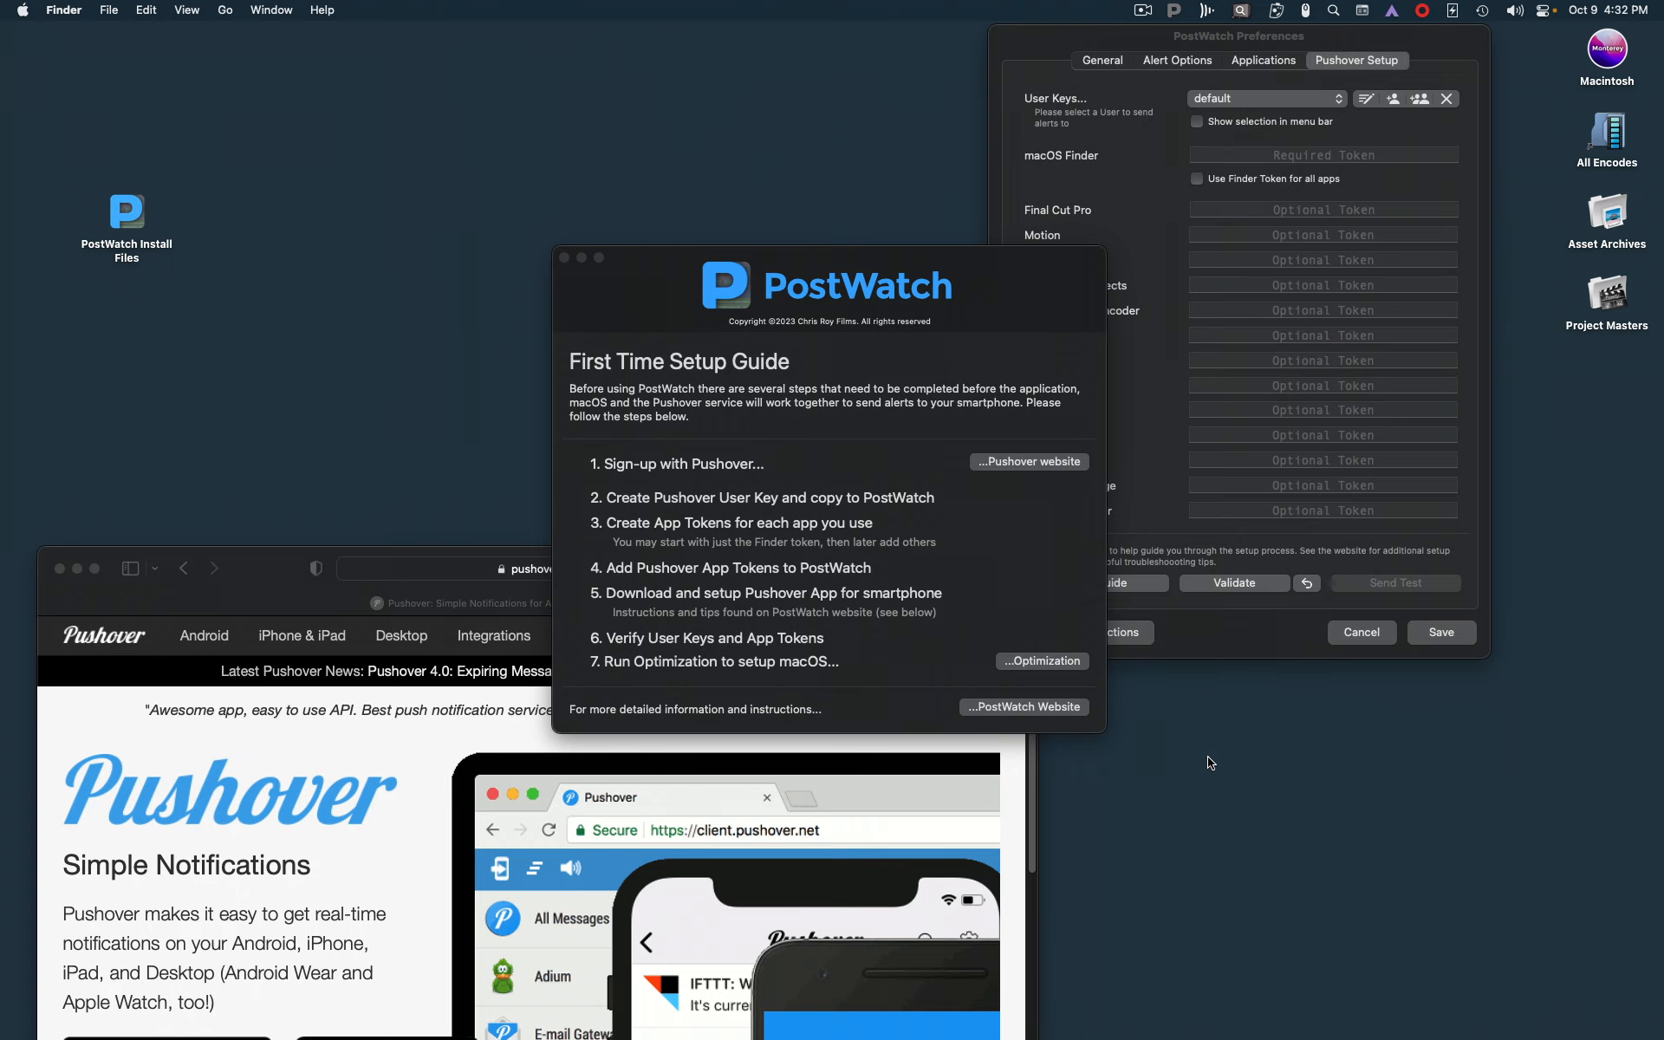
Move the Pushover browser window up and reposition the First Time Setup Guide in front of it
drag(262, 561, 292, 318)
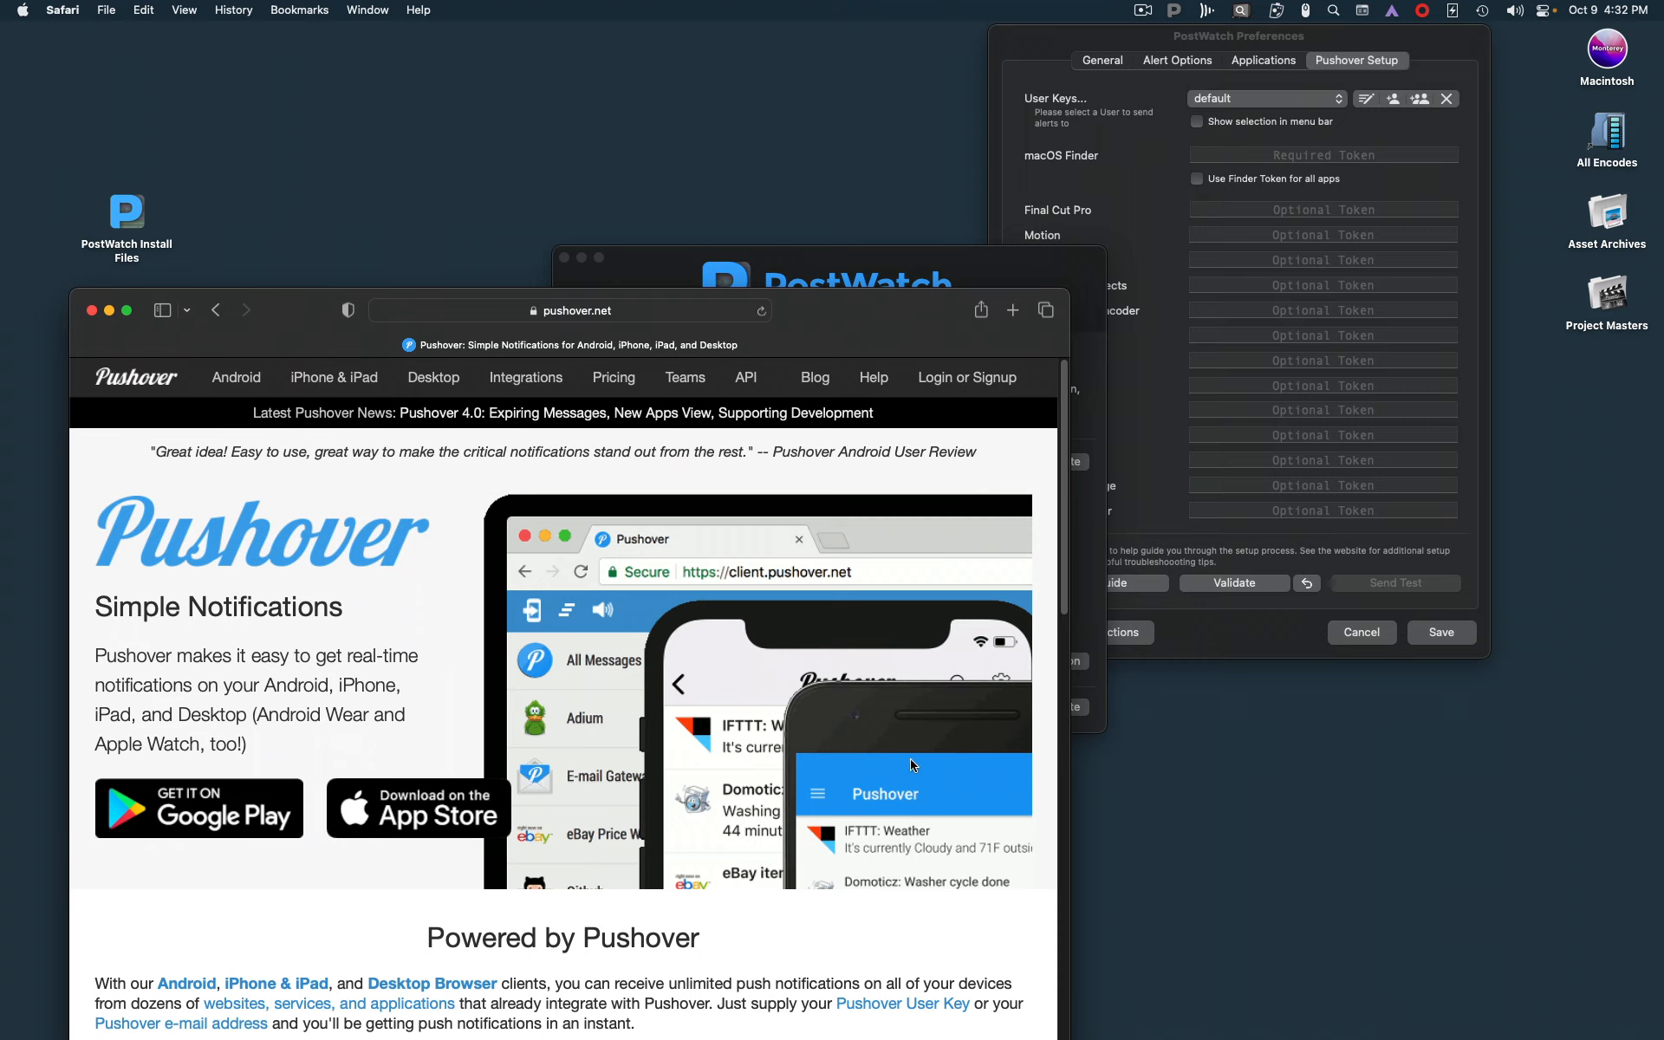
mouse_move(226, 812)
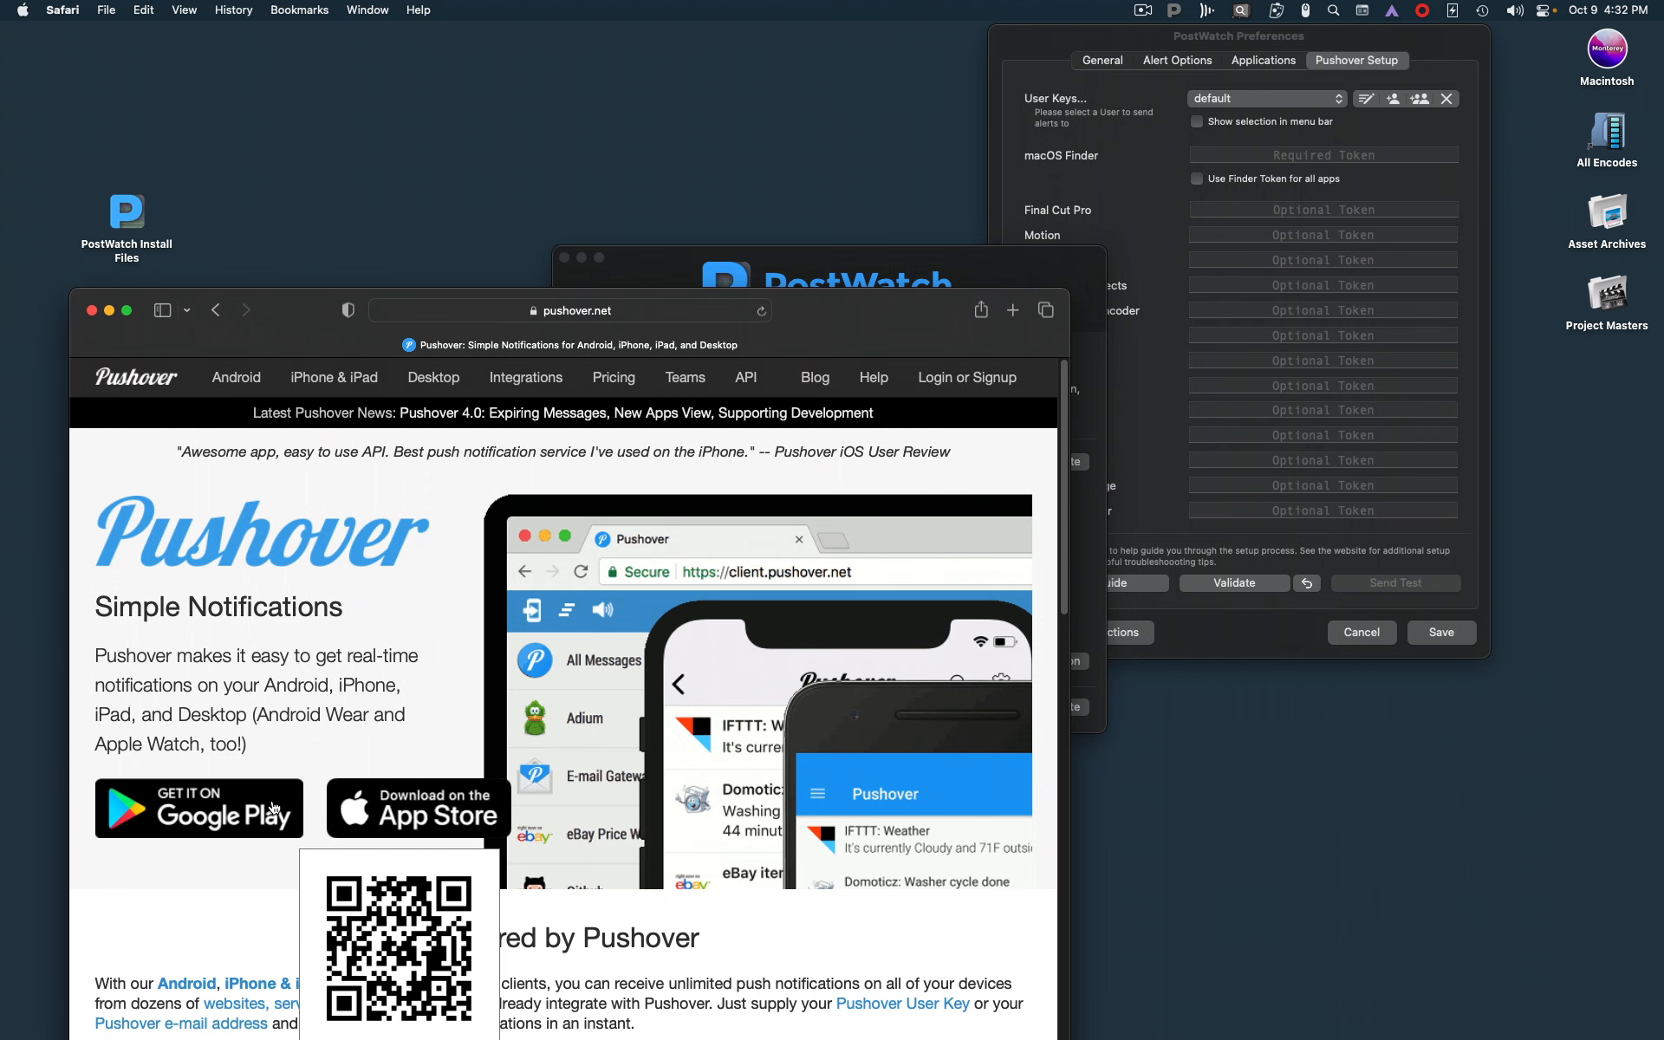
click(910, 278)
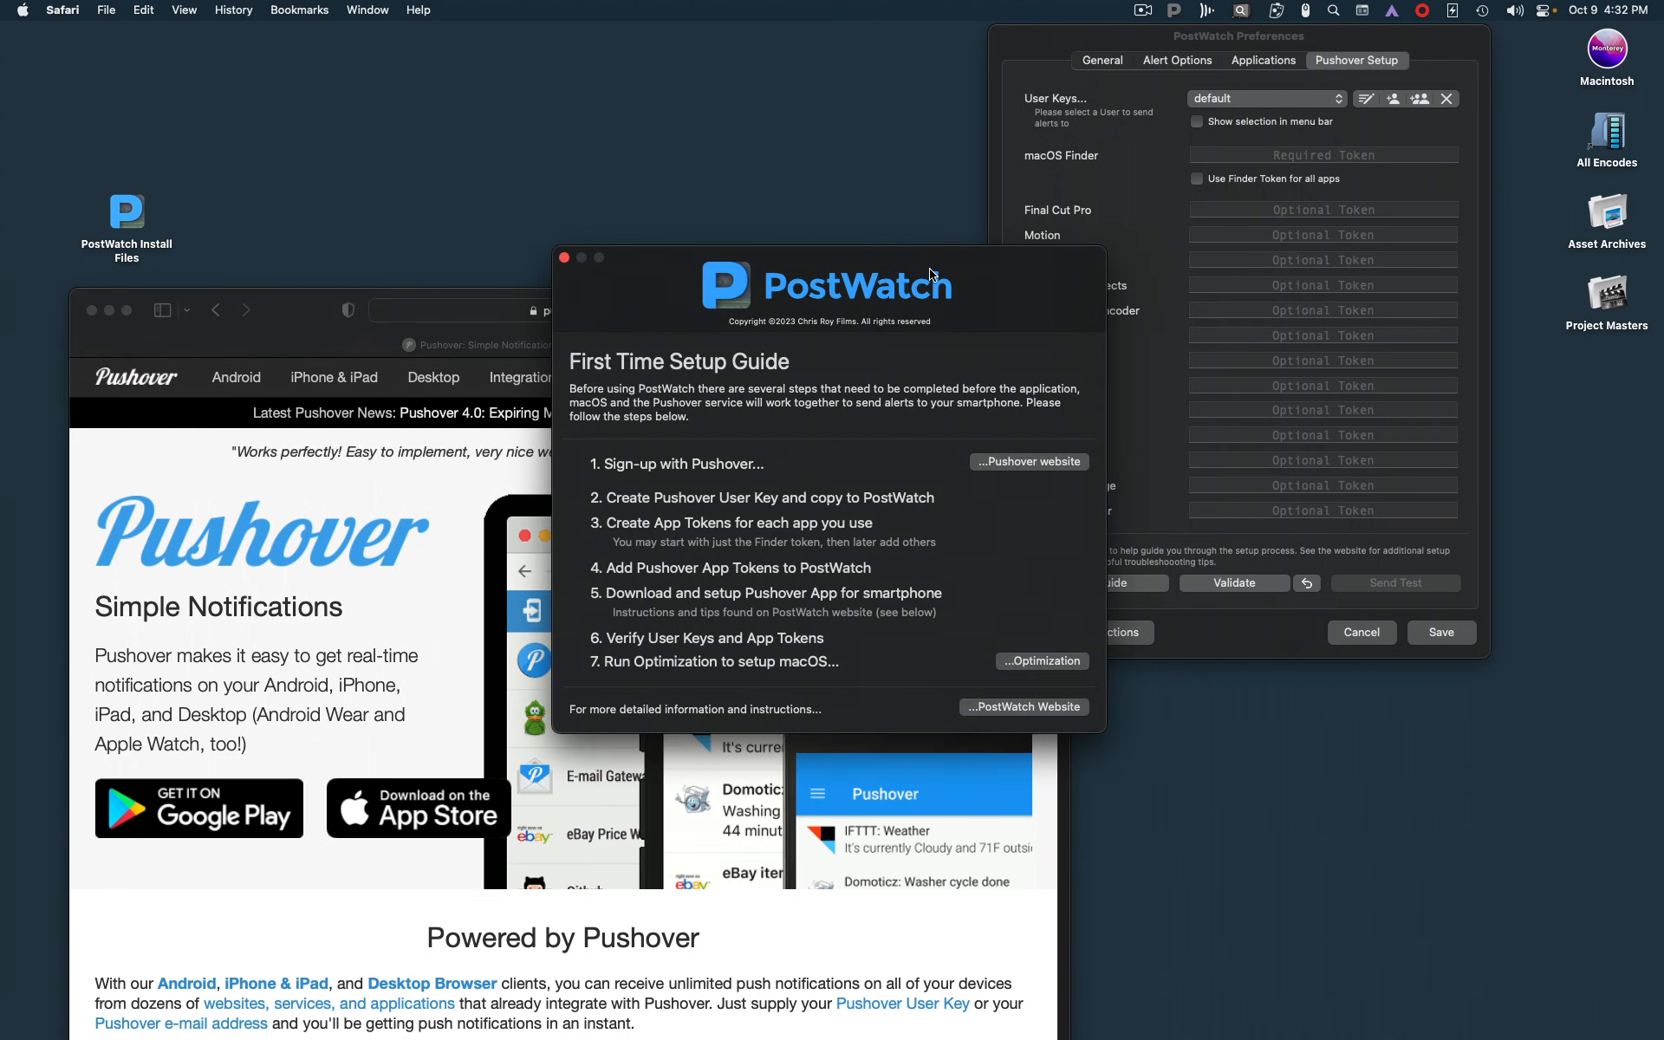
drag(935, 269, 975, 243)
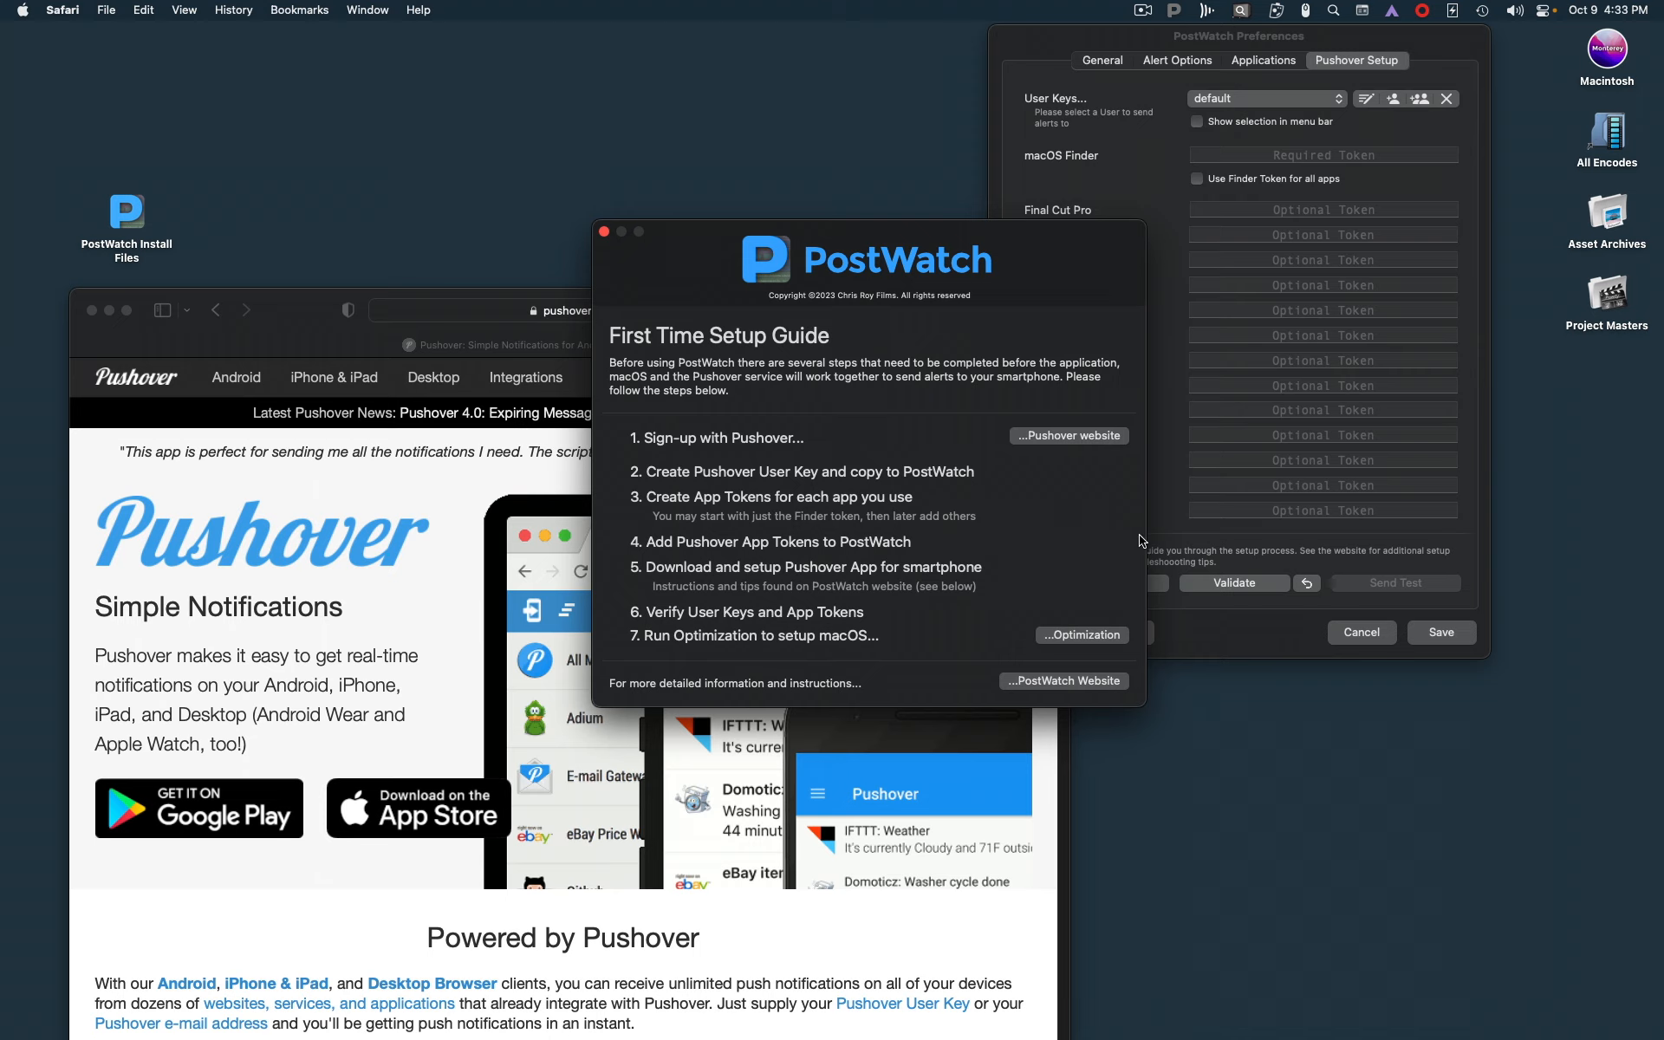
Open the form for creating a new account on the Pushover website
click(285, 312)
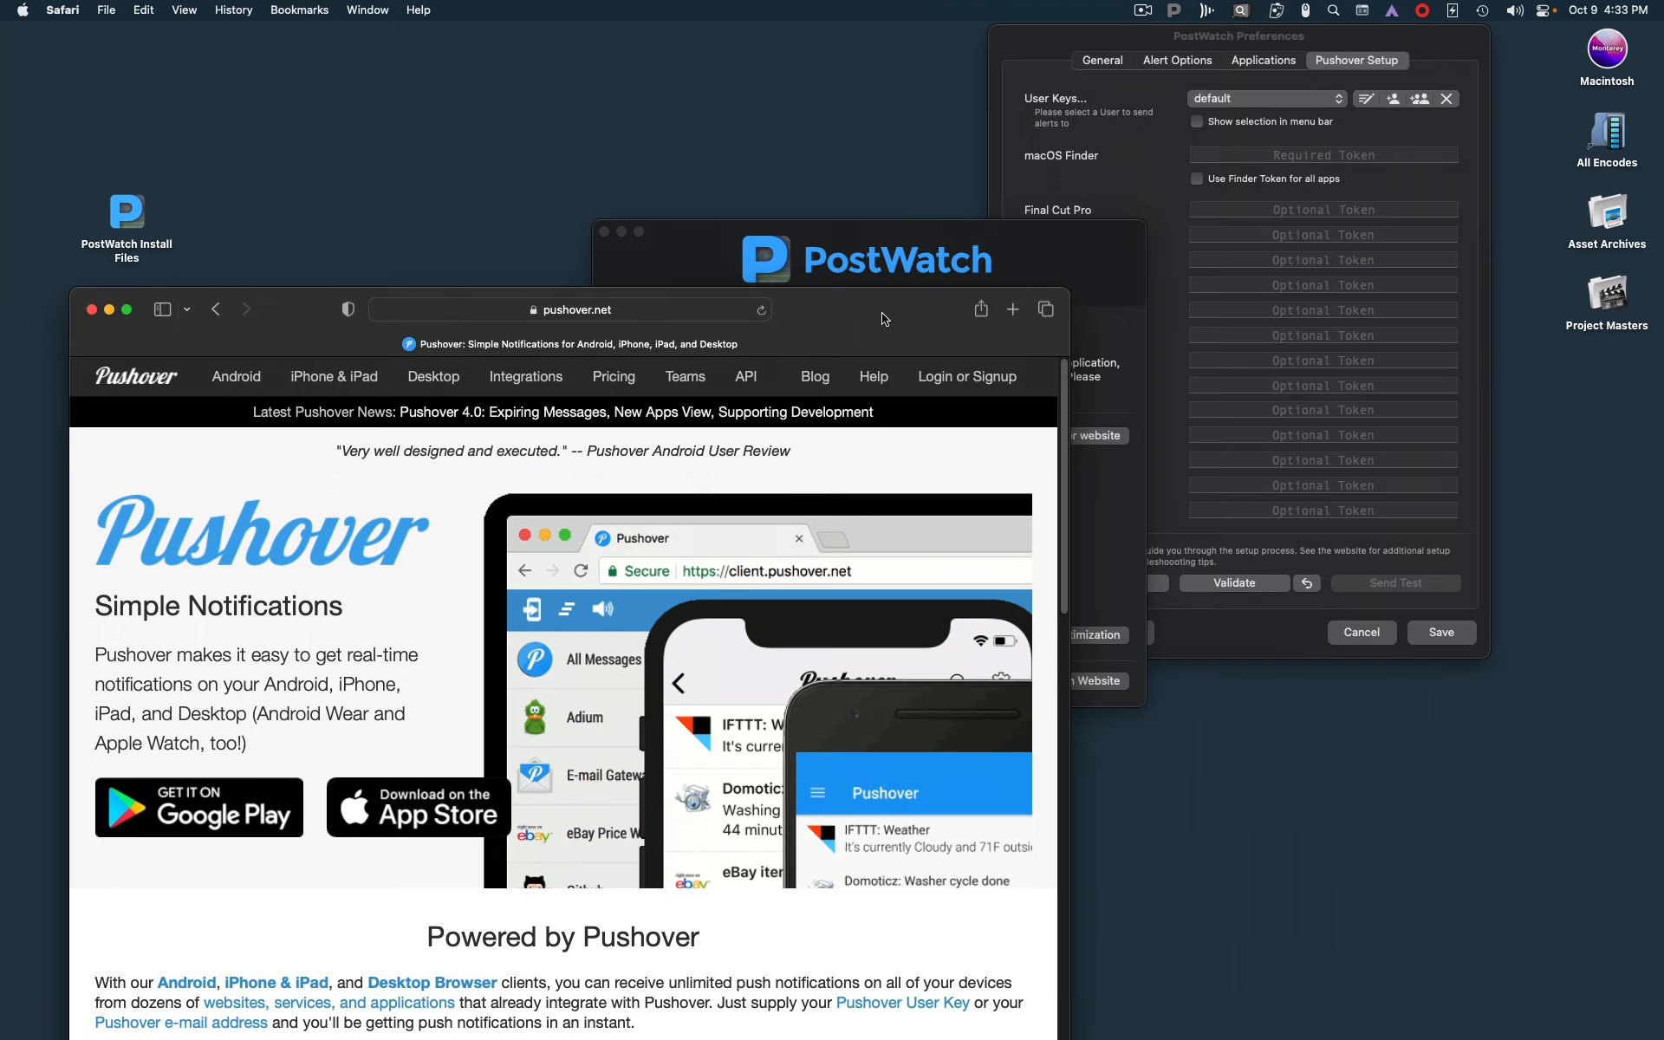
click(964, 378)
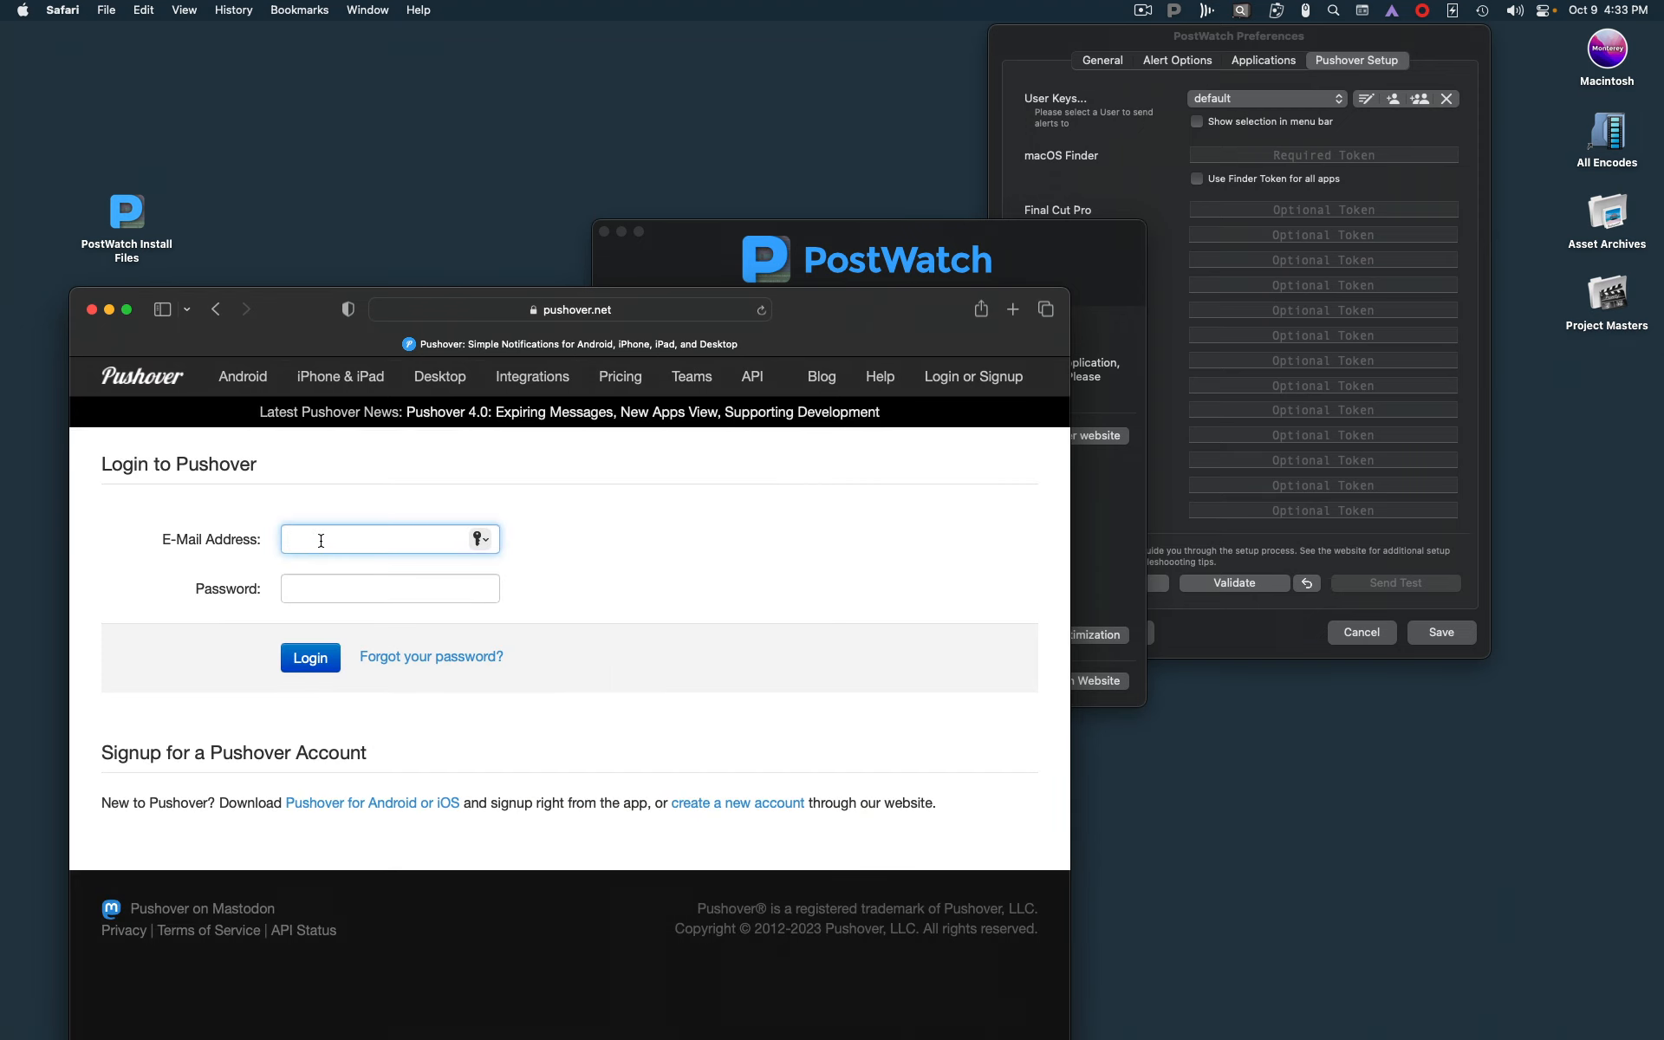
click(716, 803)
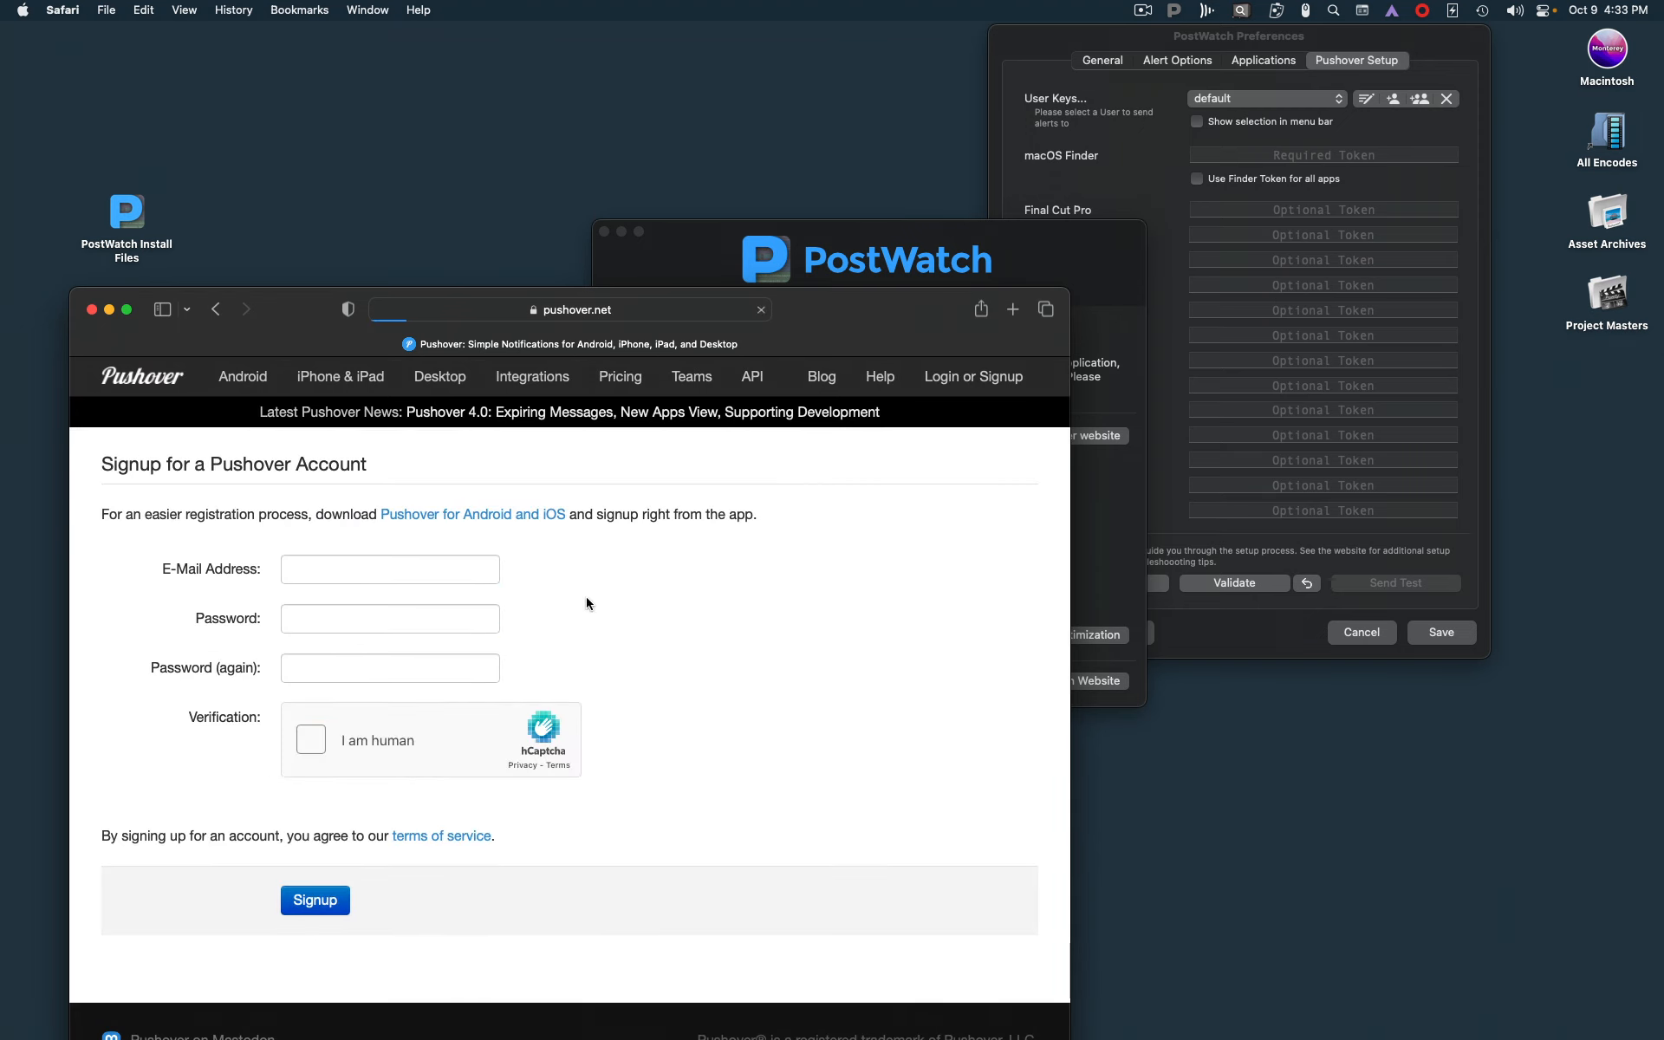
Enter the account's e-mail address in the Pushover signup form
click(375, 568)
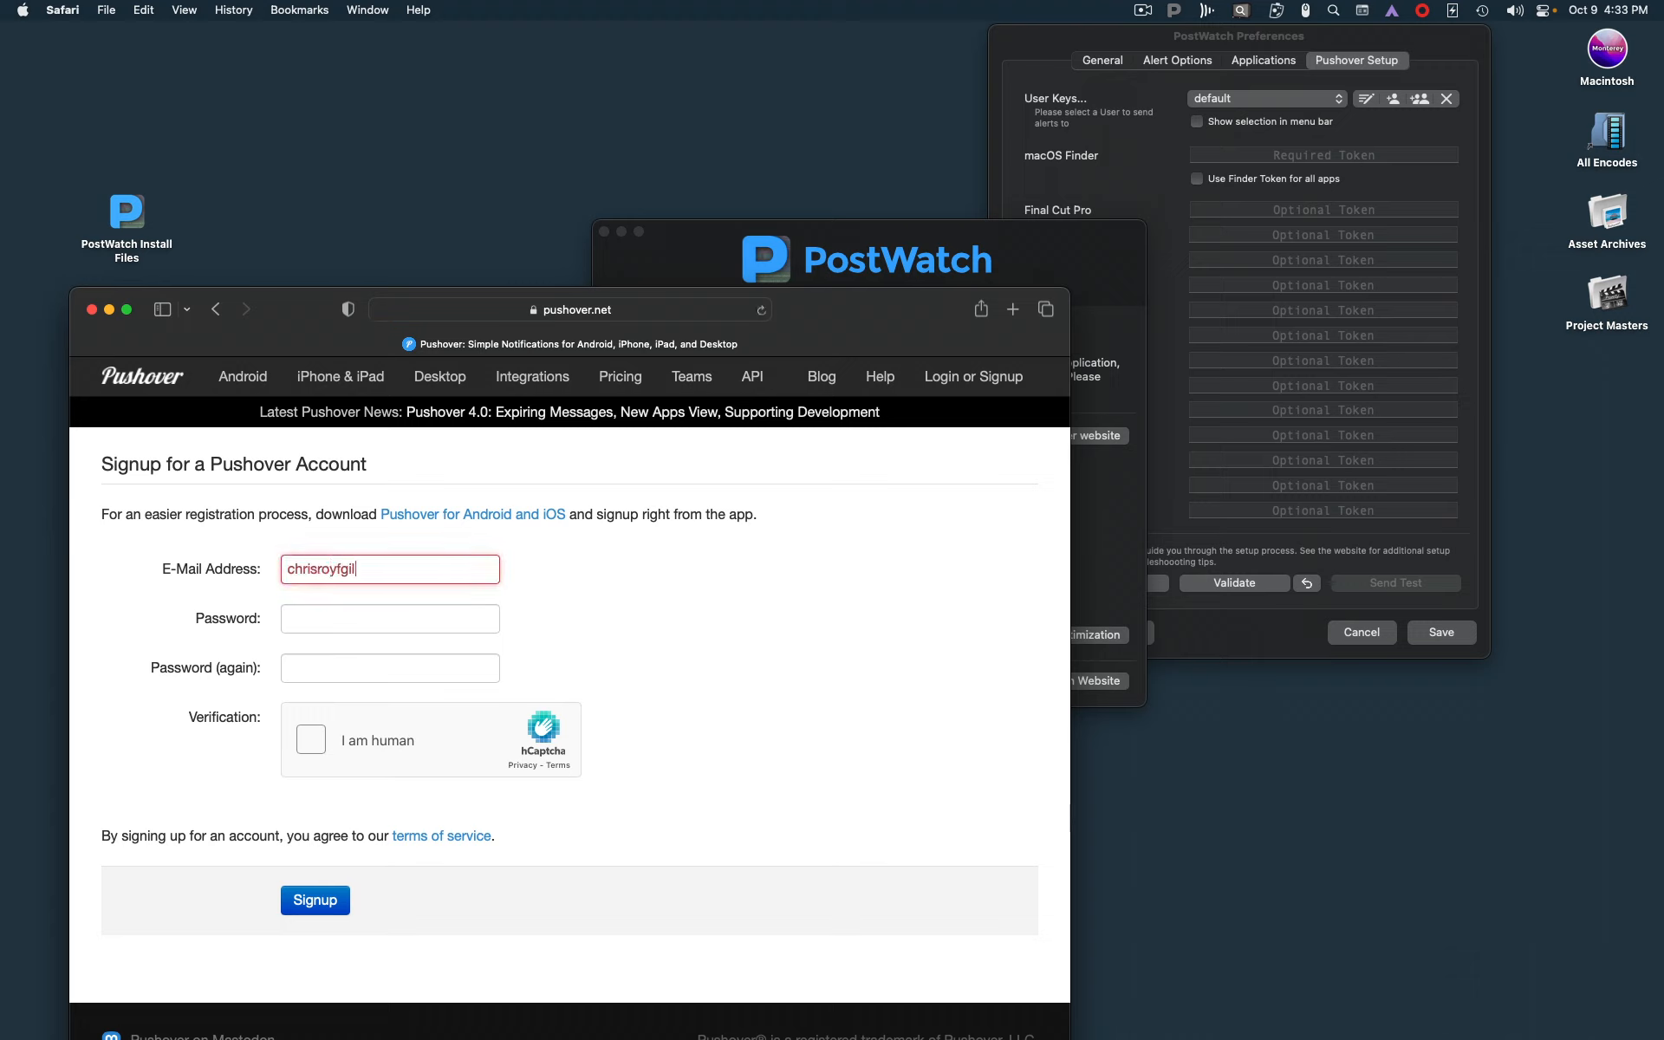
key(Tab)
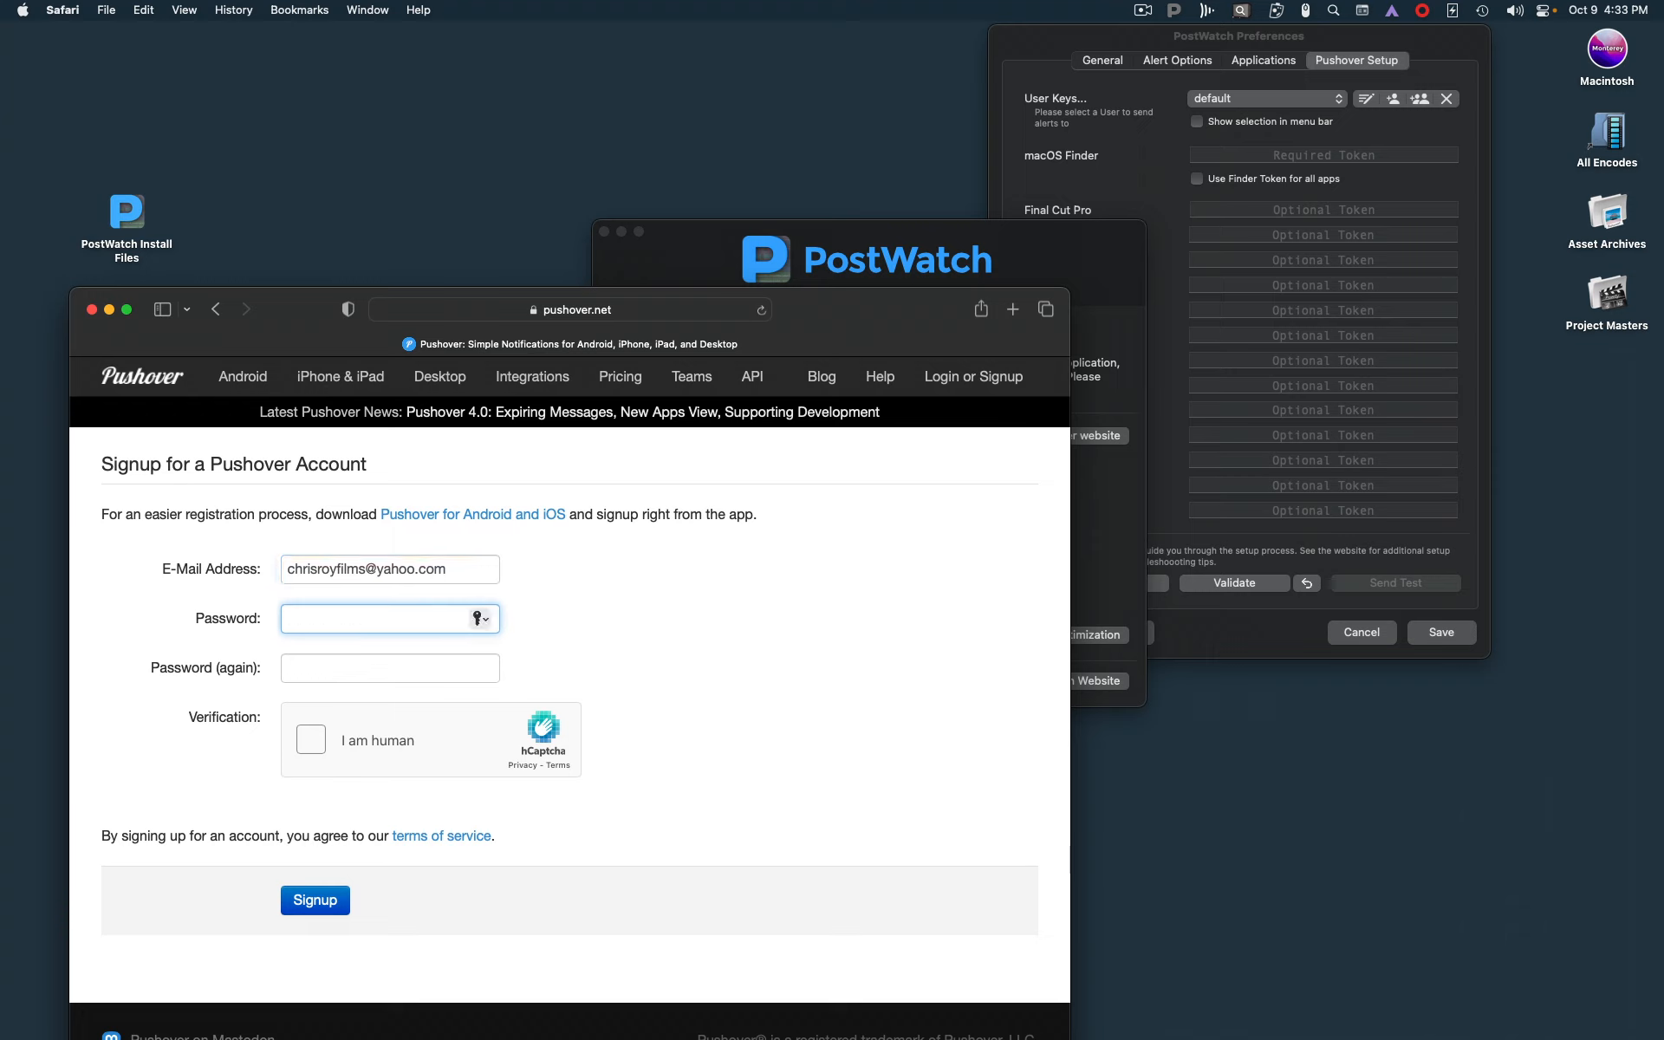
Enter the account password in both password fields, complete the human verification and submit the signup
key(Tab)
text(••)
click(317, 745)
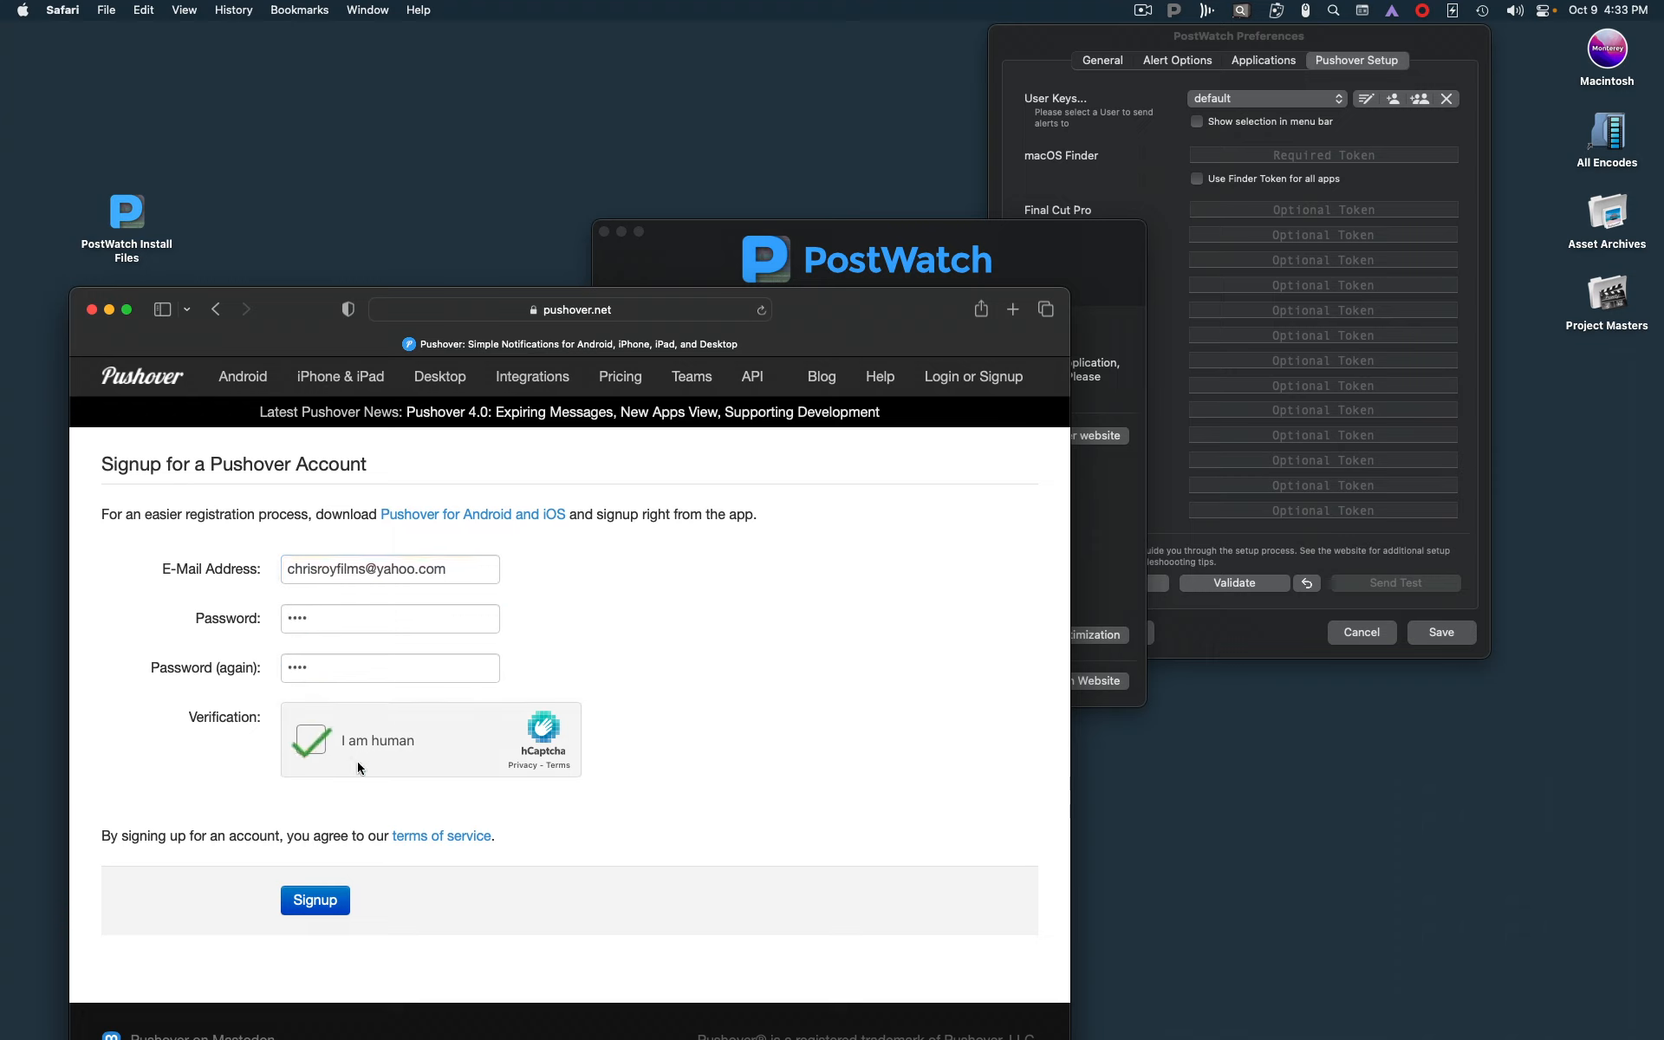
click(326, 906)
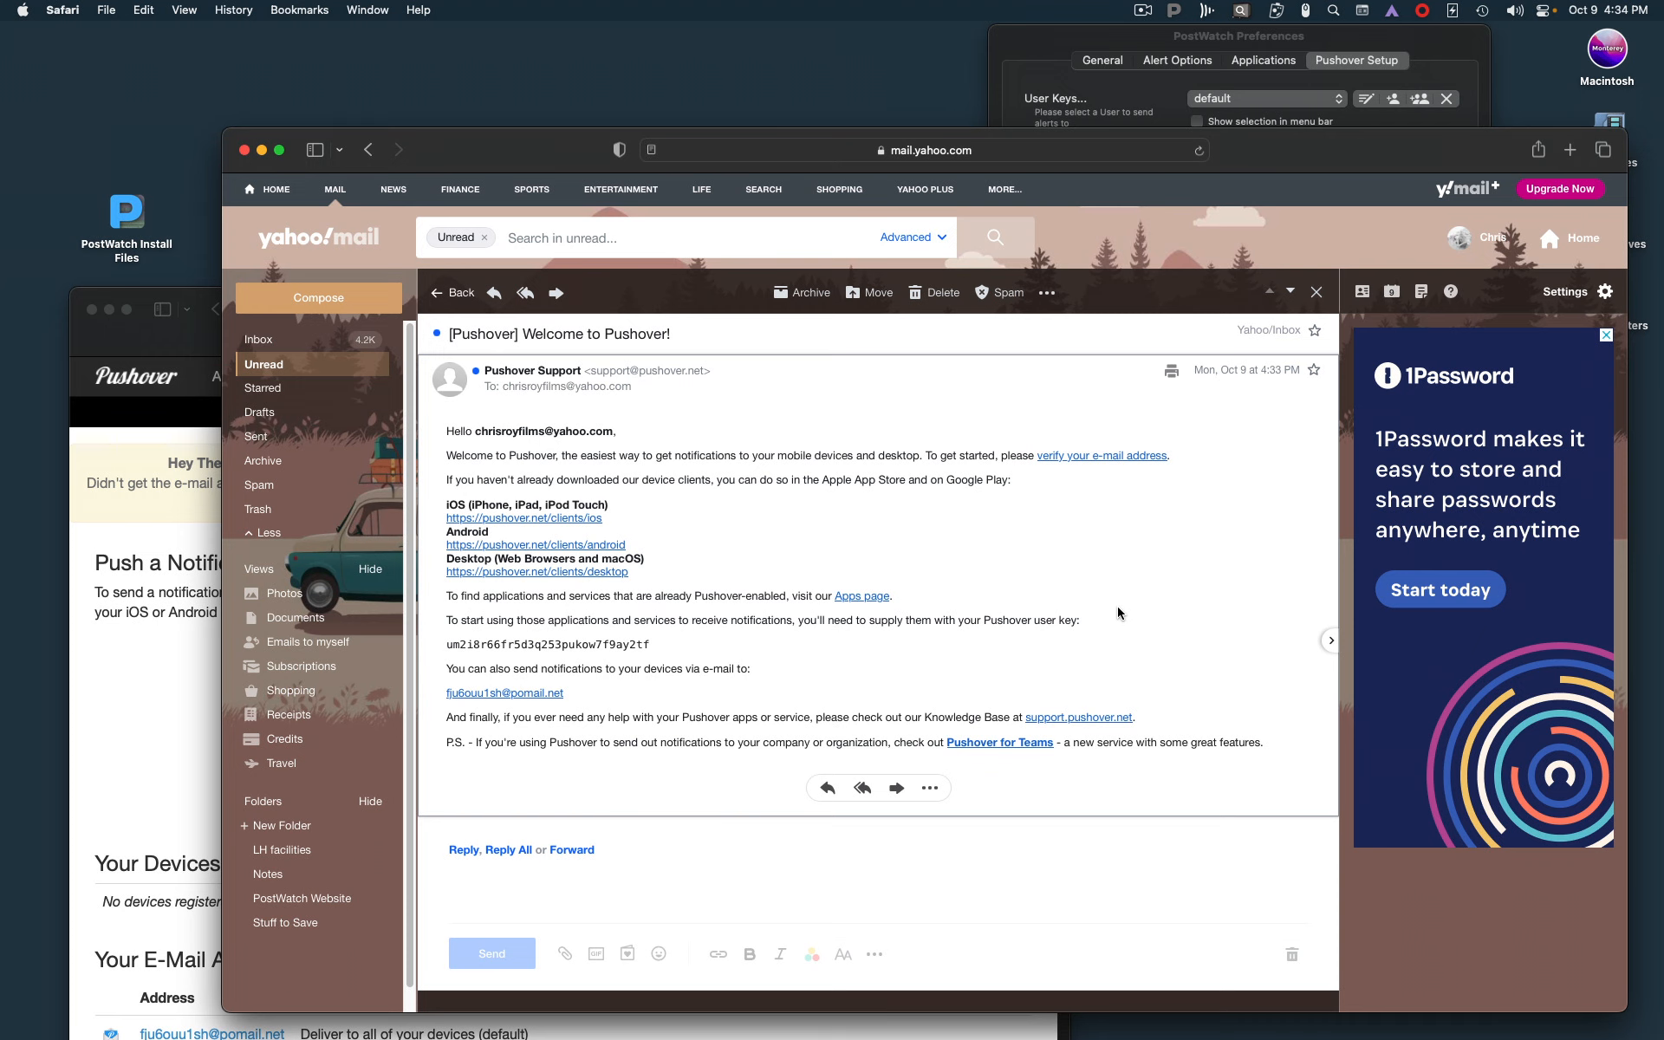
Verify the e-mail address through the Pushover welcome message's link and close the Yahoo Mail tab
click(1090, 457)
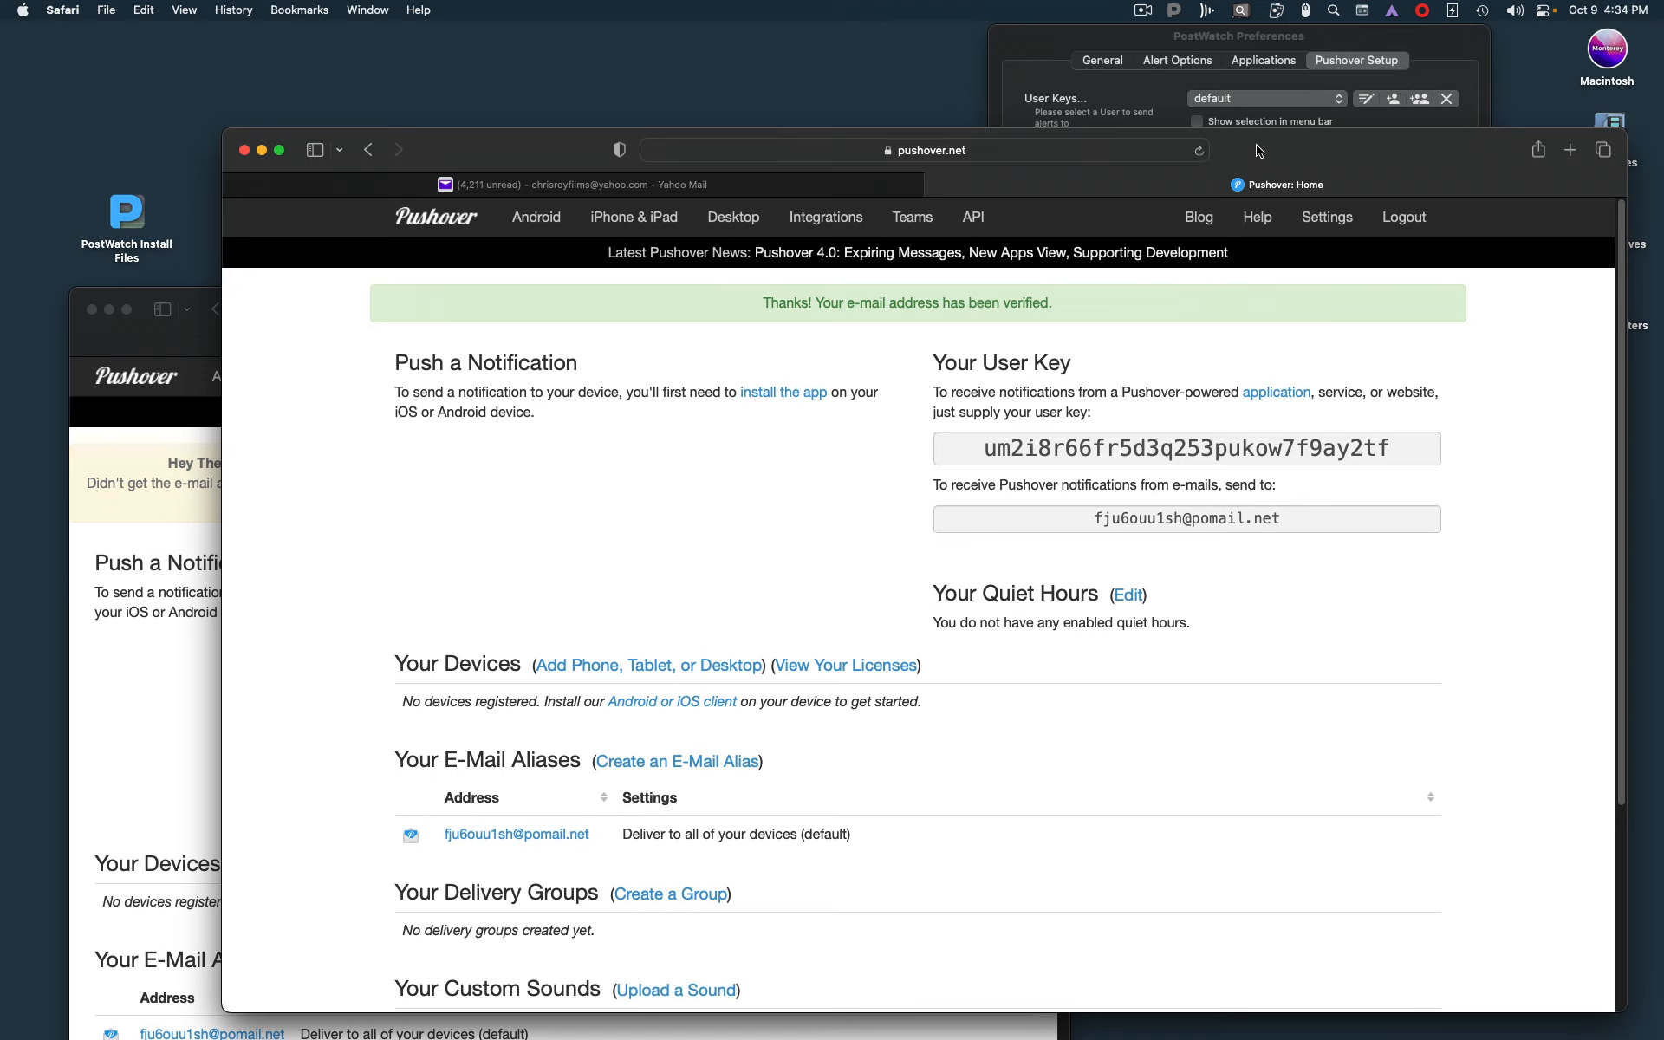
drag(1259, 151, 1224, 173)
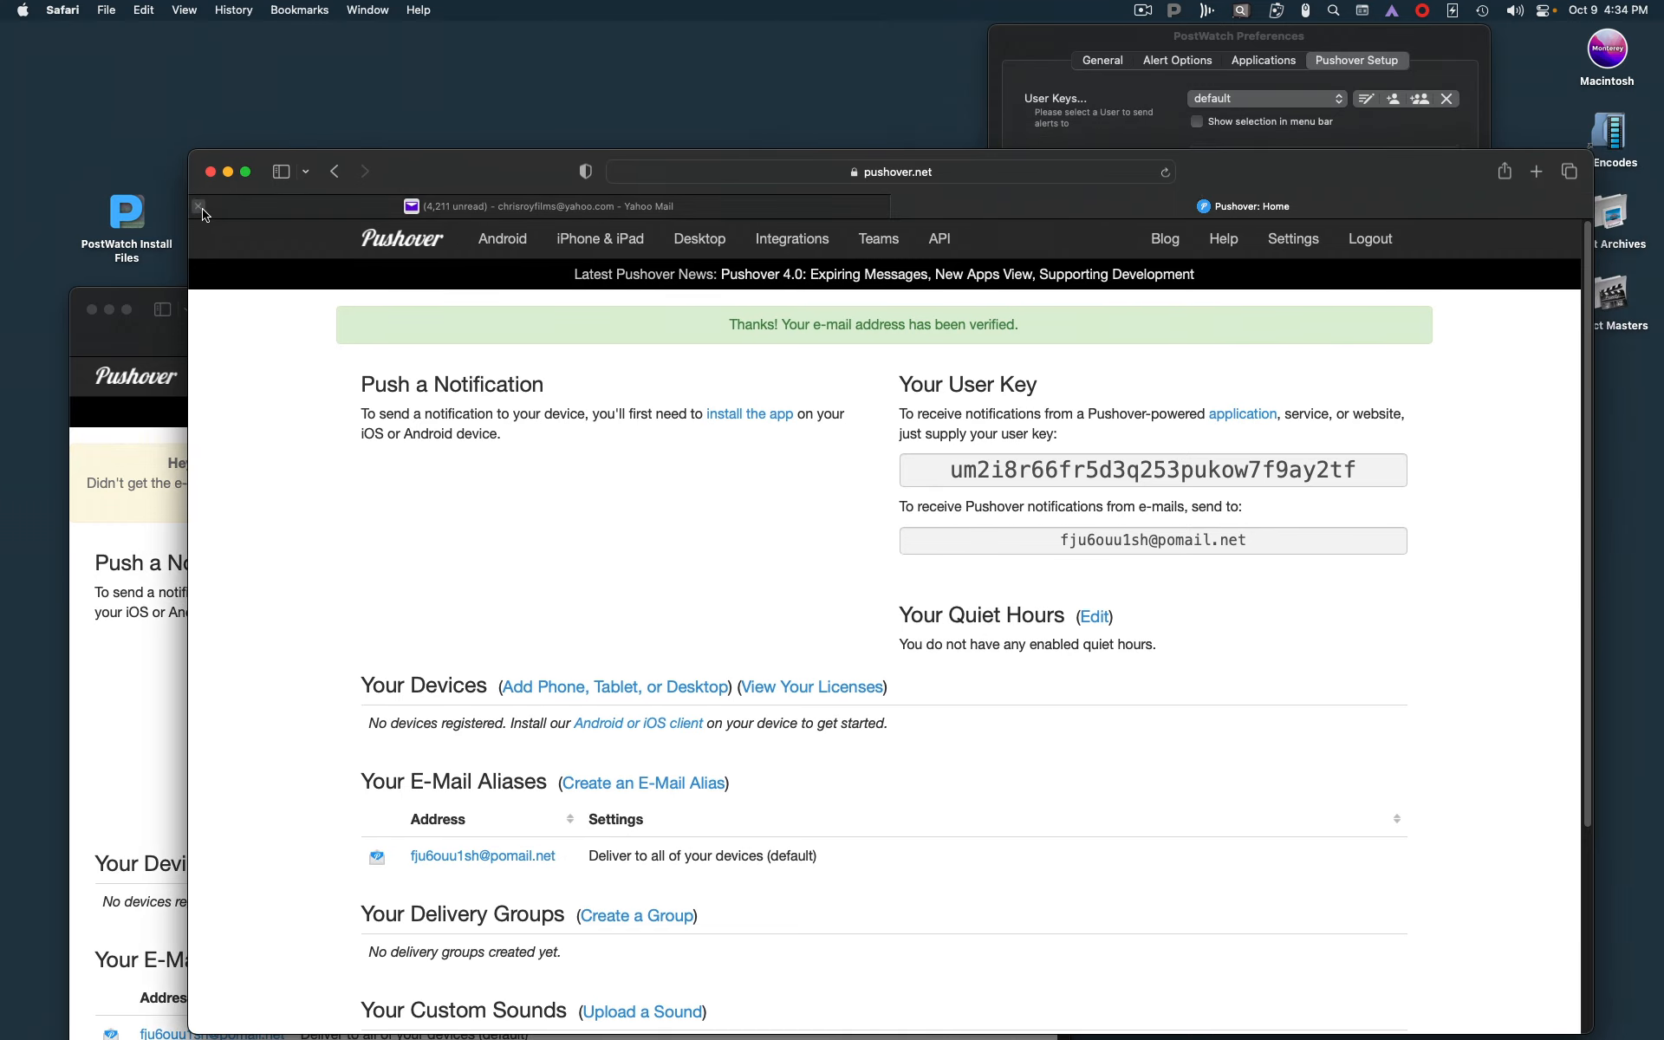
click(199, 206)
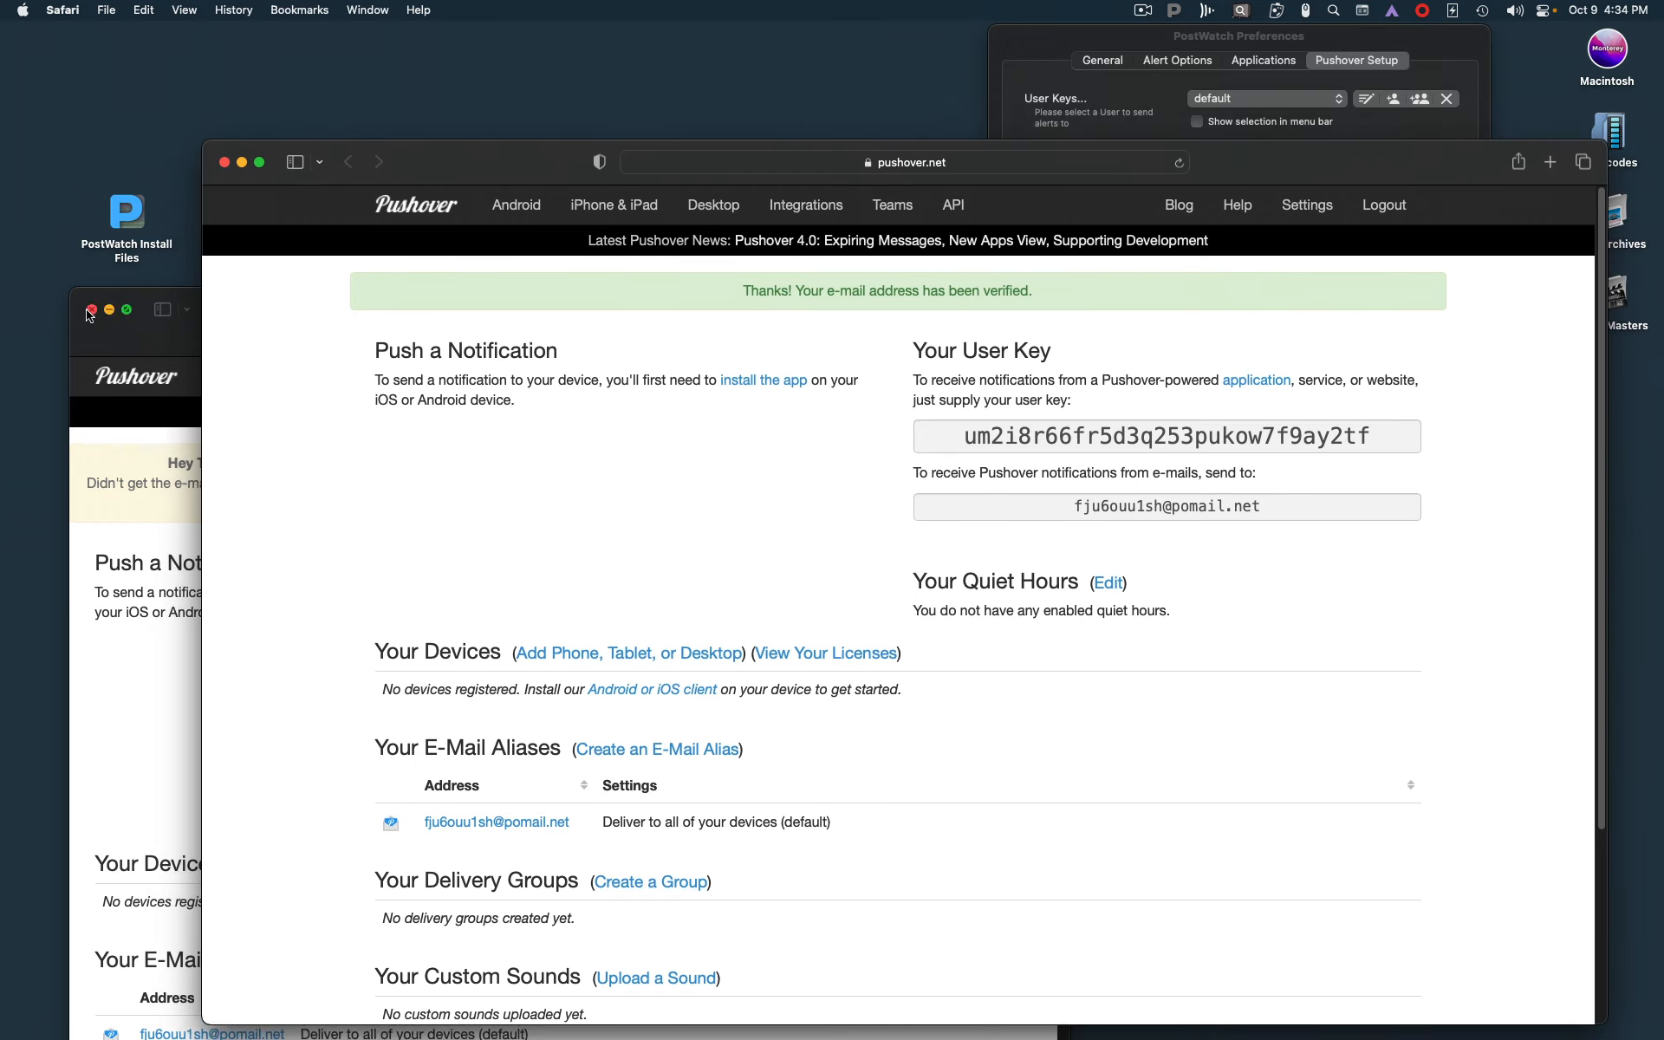
Close the old Pushover signup window, then narrow and reposition the remaining one beside PostWatch Preferences
click(90, 311)
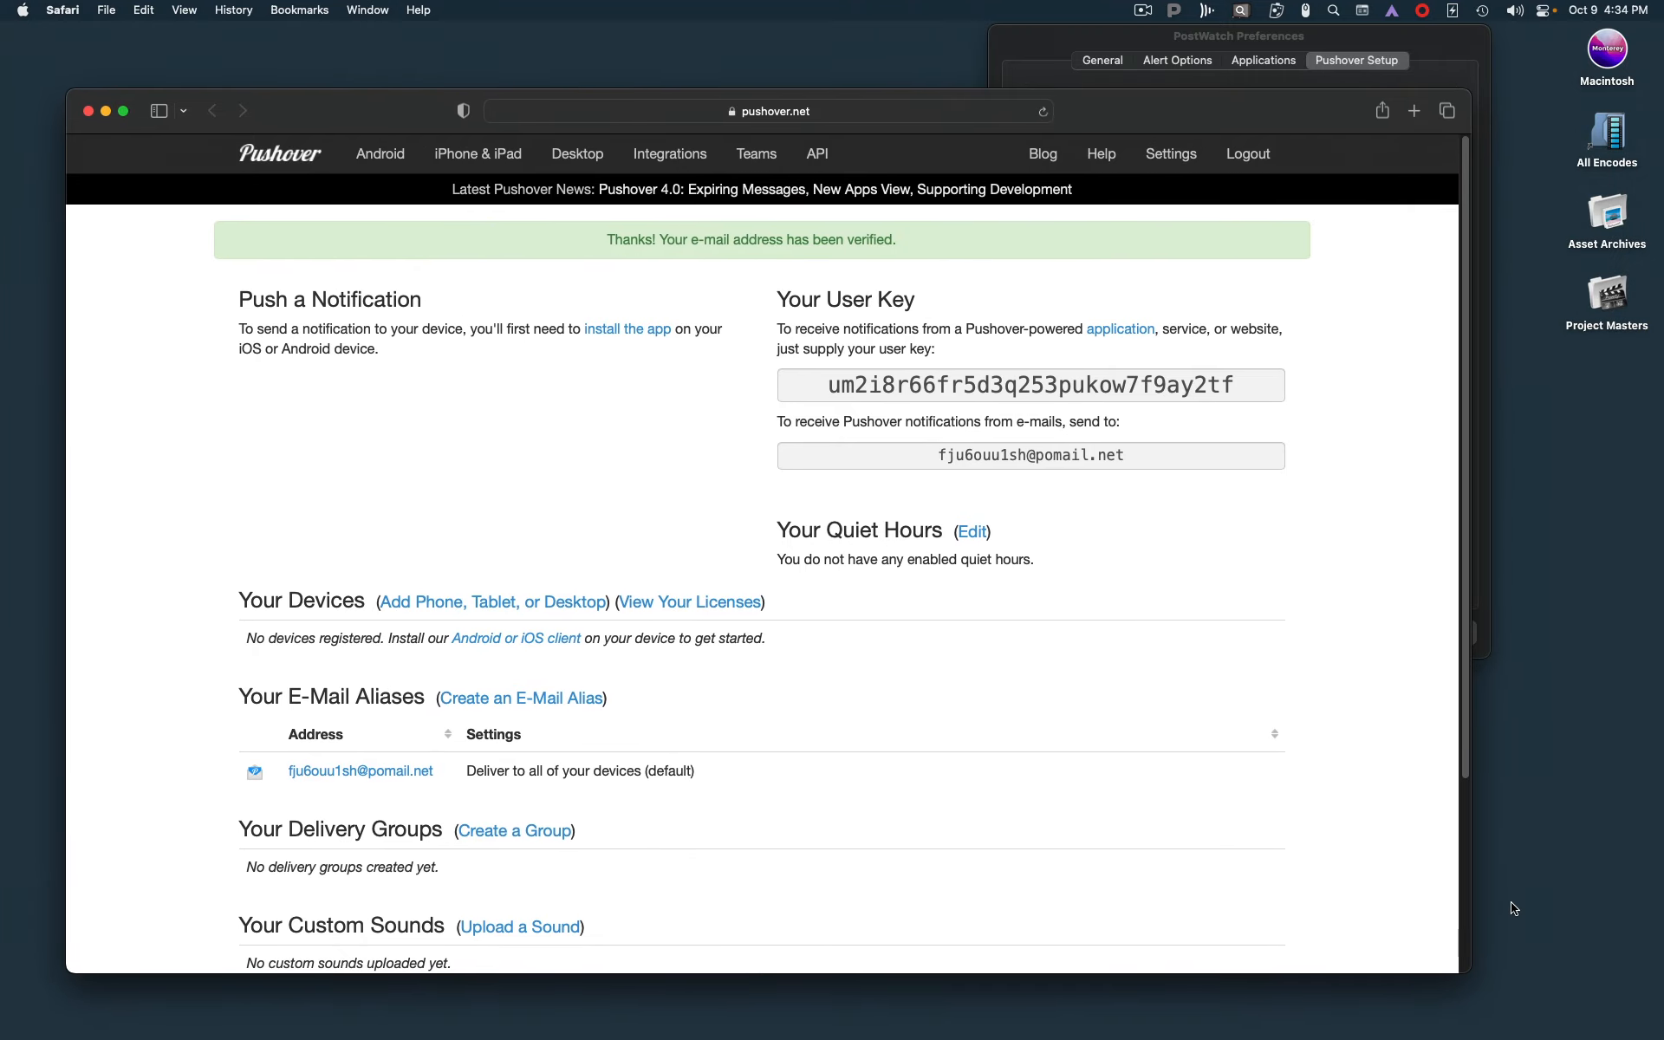
drag(1470, 973, 1170, 957)
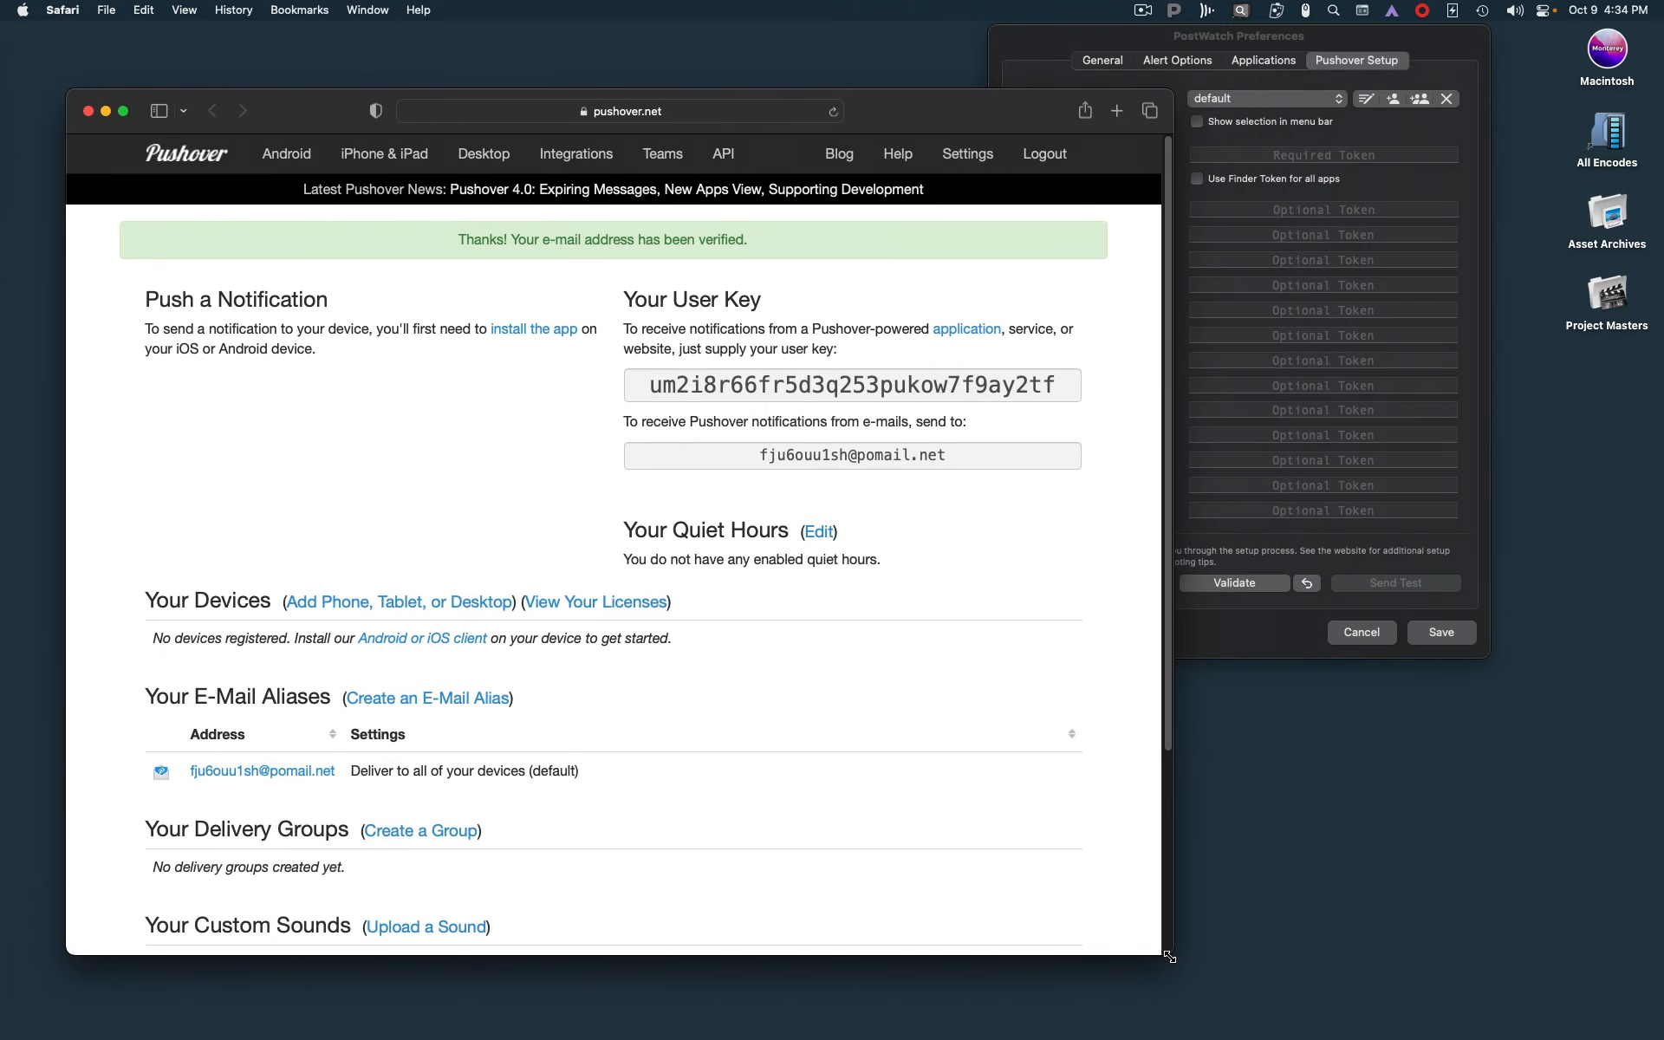
drag(891, 119, 891, 171)
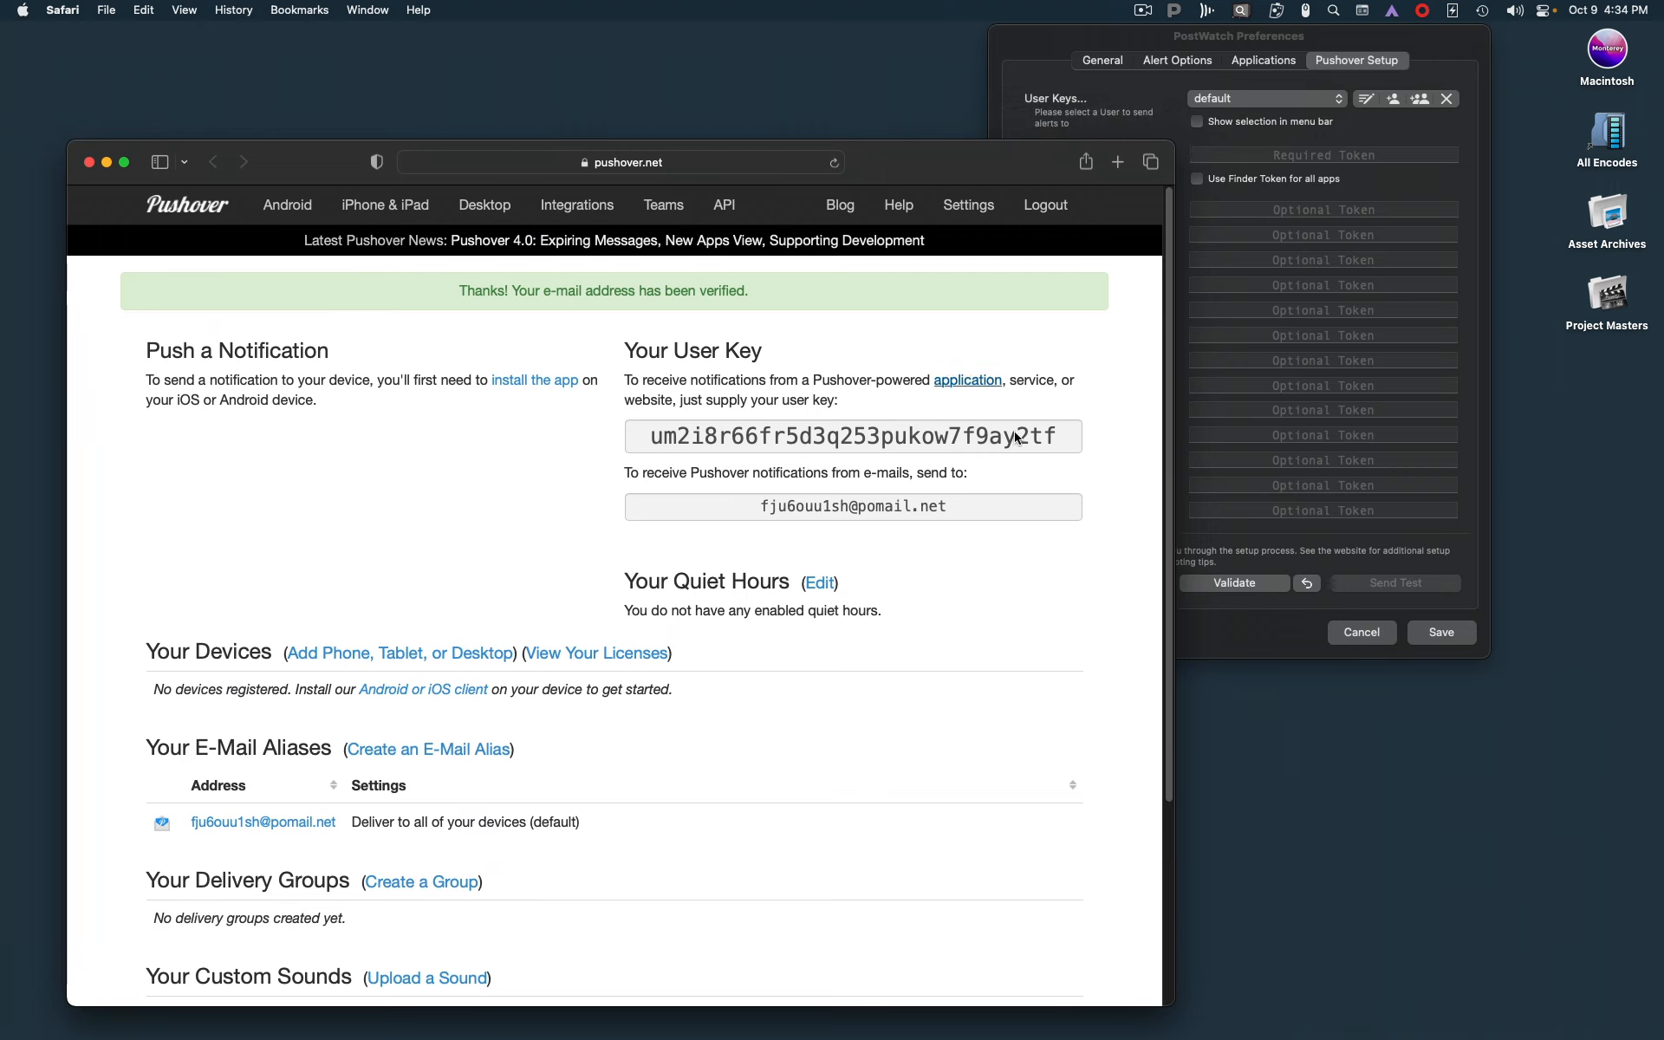
Copy the user key from the Pushover account page into the default user's User Key field in PostWatch
drag(1064, 428, 639, 421)
key(super+c)
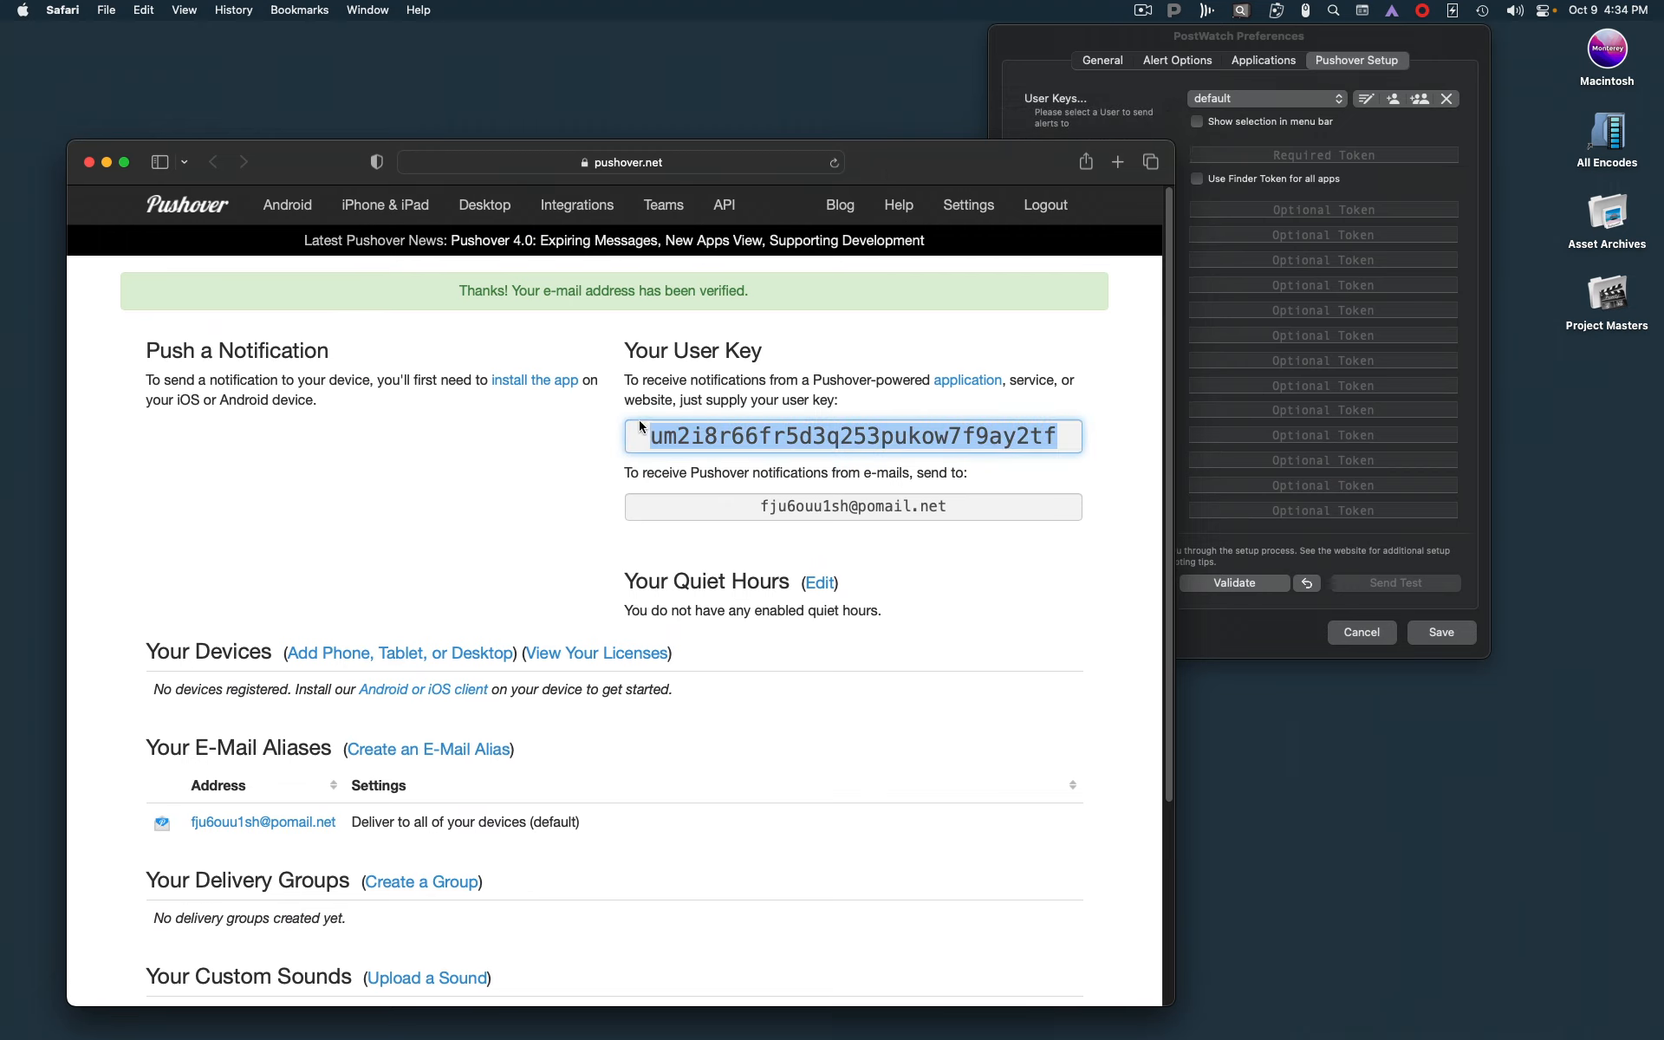
click(1441, 42)
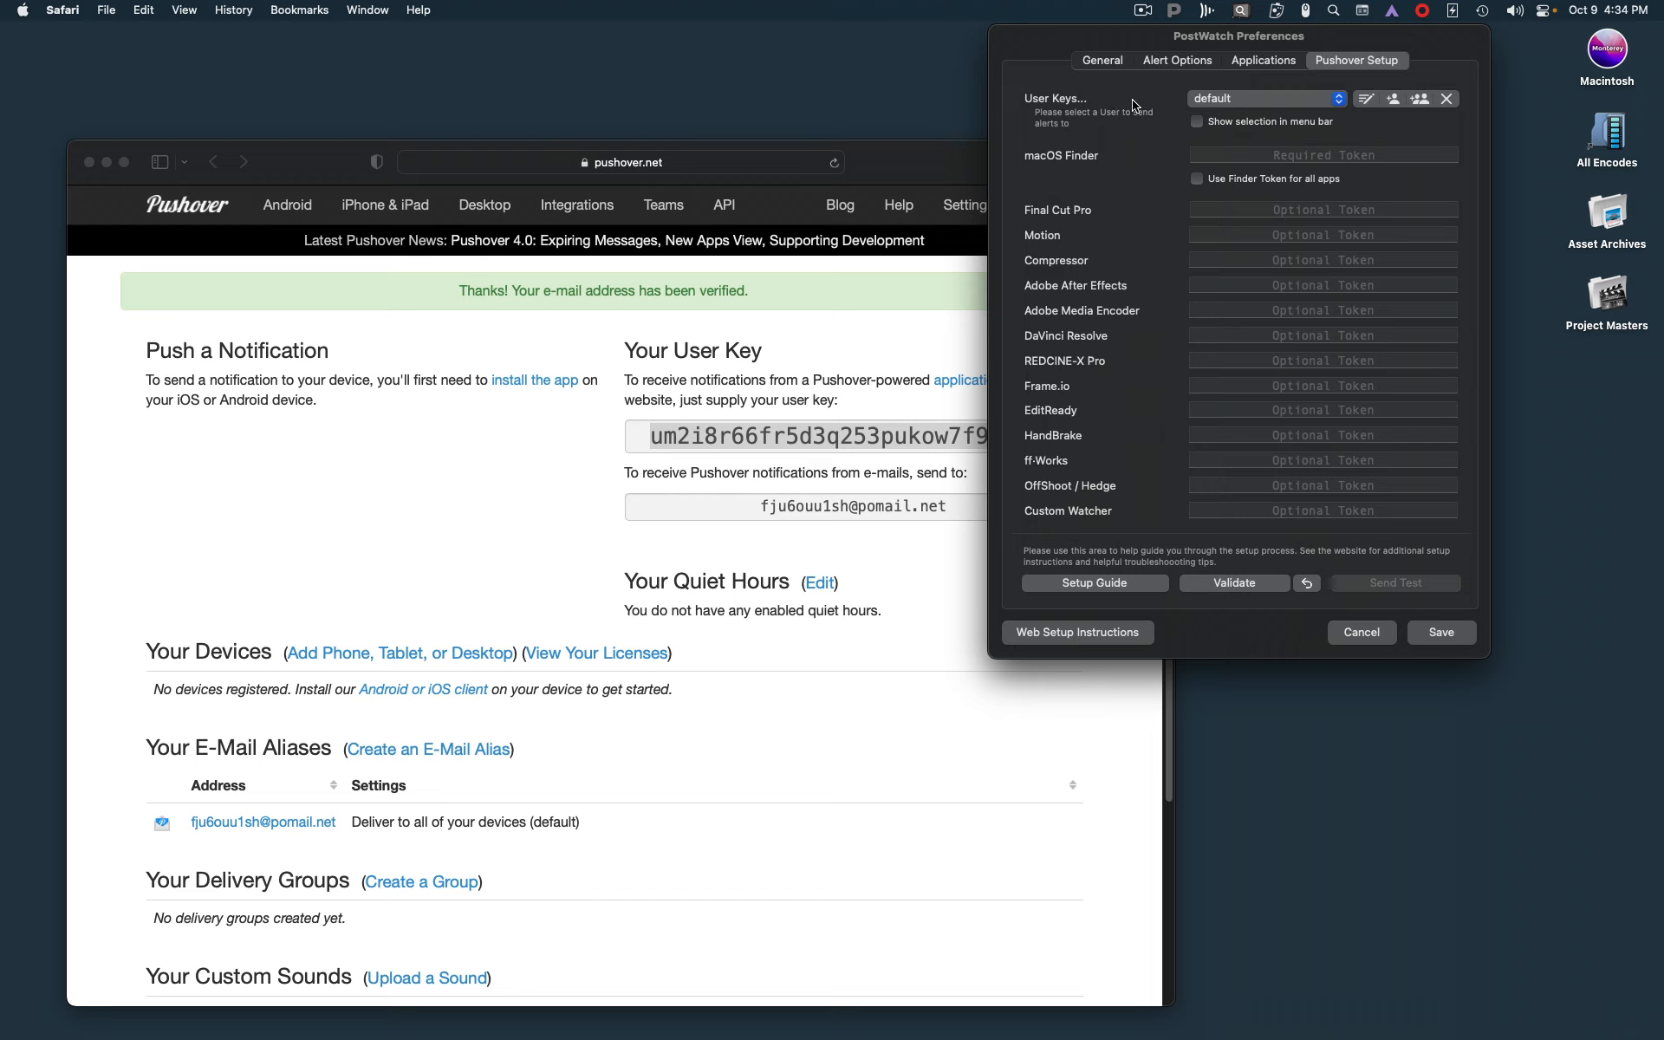
click(1377, 102)
click(1218, 349)
key(super+v)
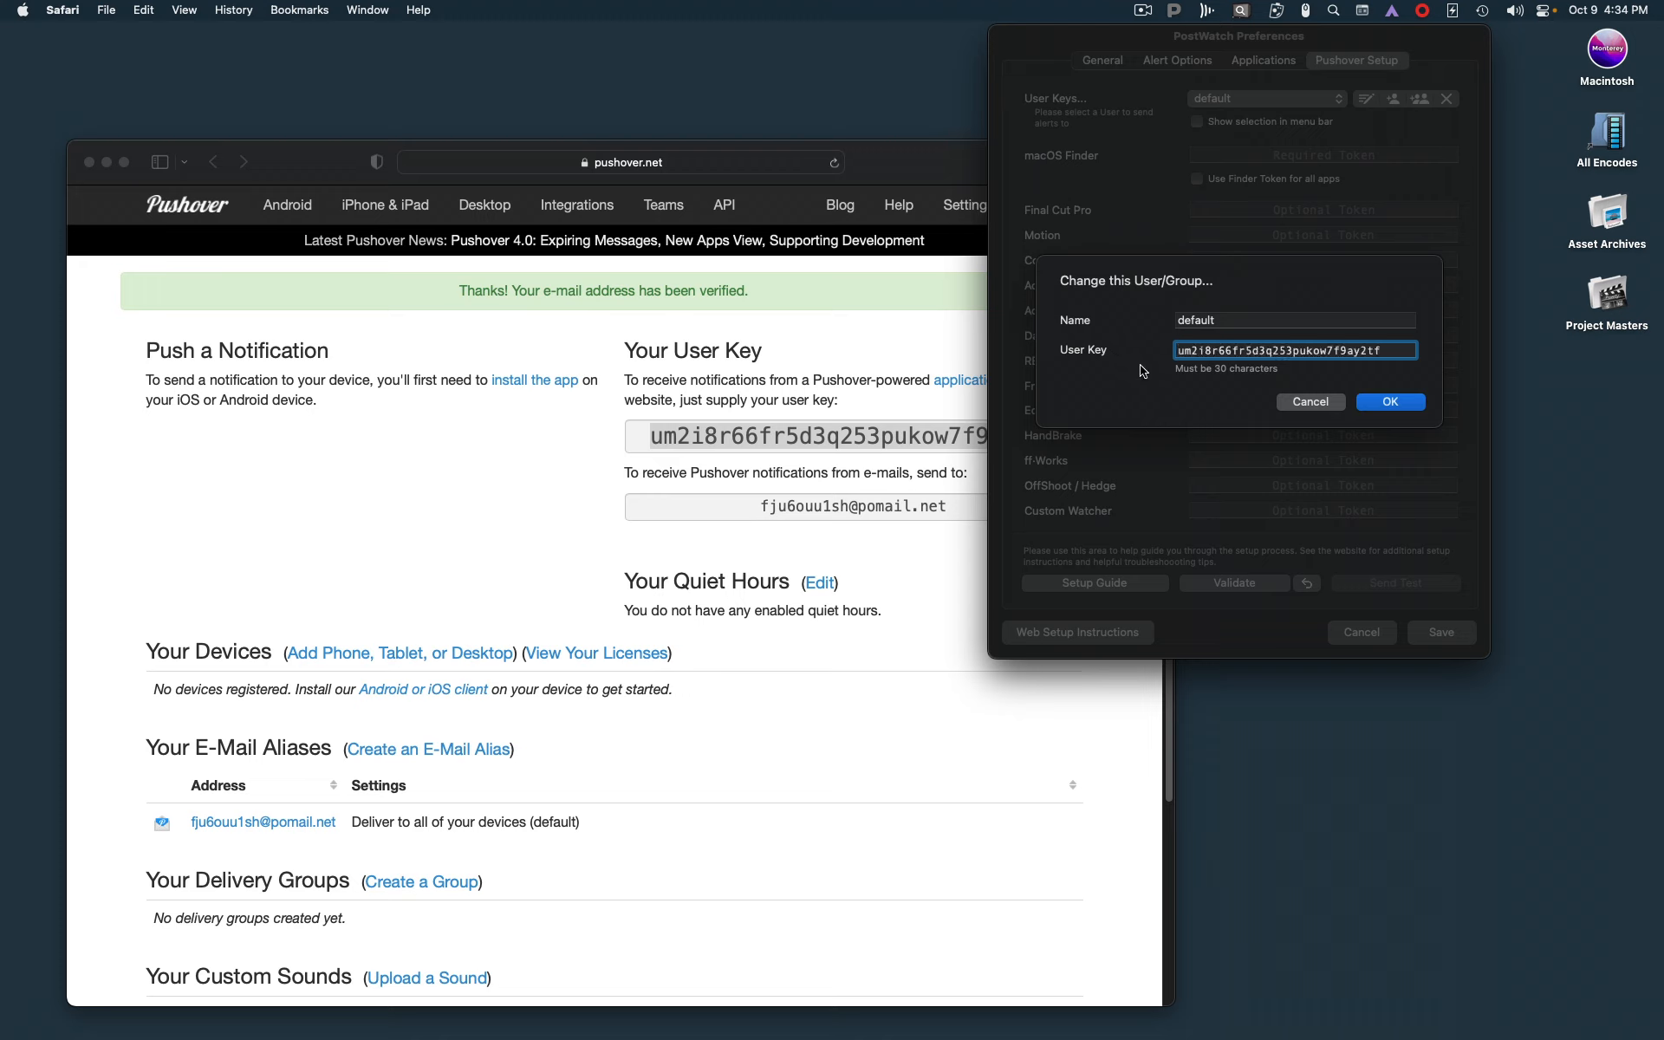
Replace the default user's name with the account owner's first name and confirm the user change
key(Tab)
text(Chr)
click(1366, 406)
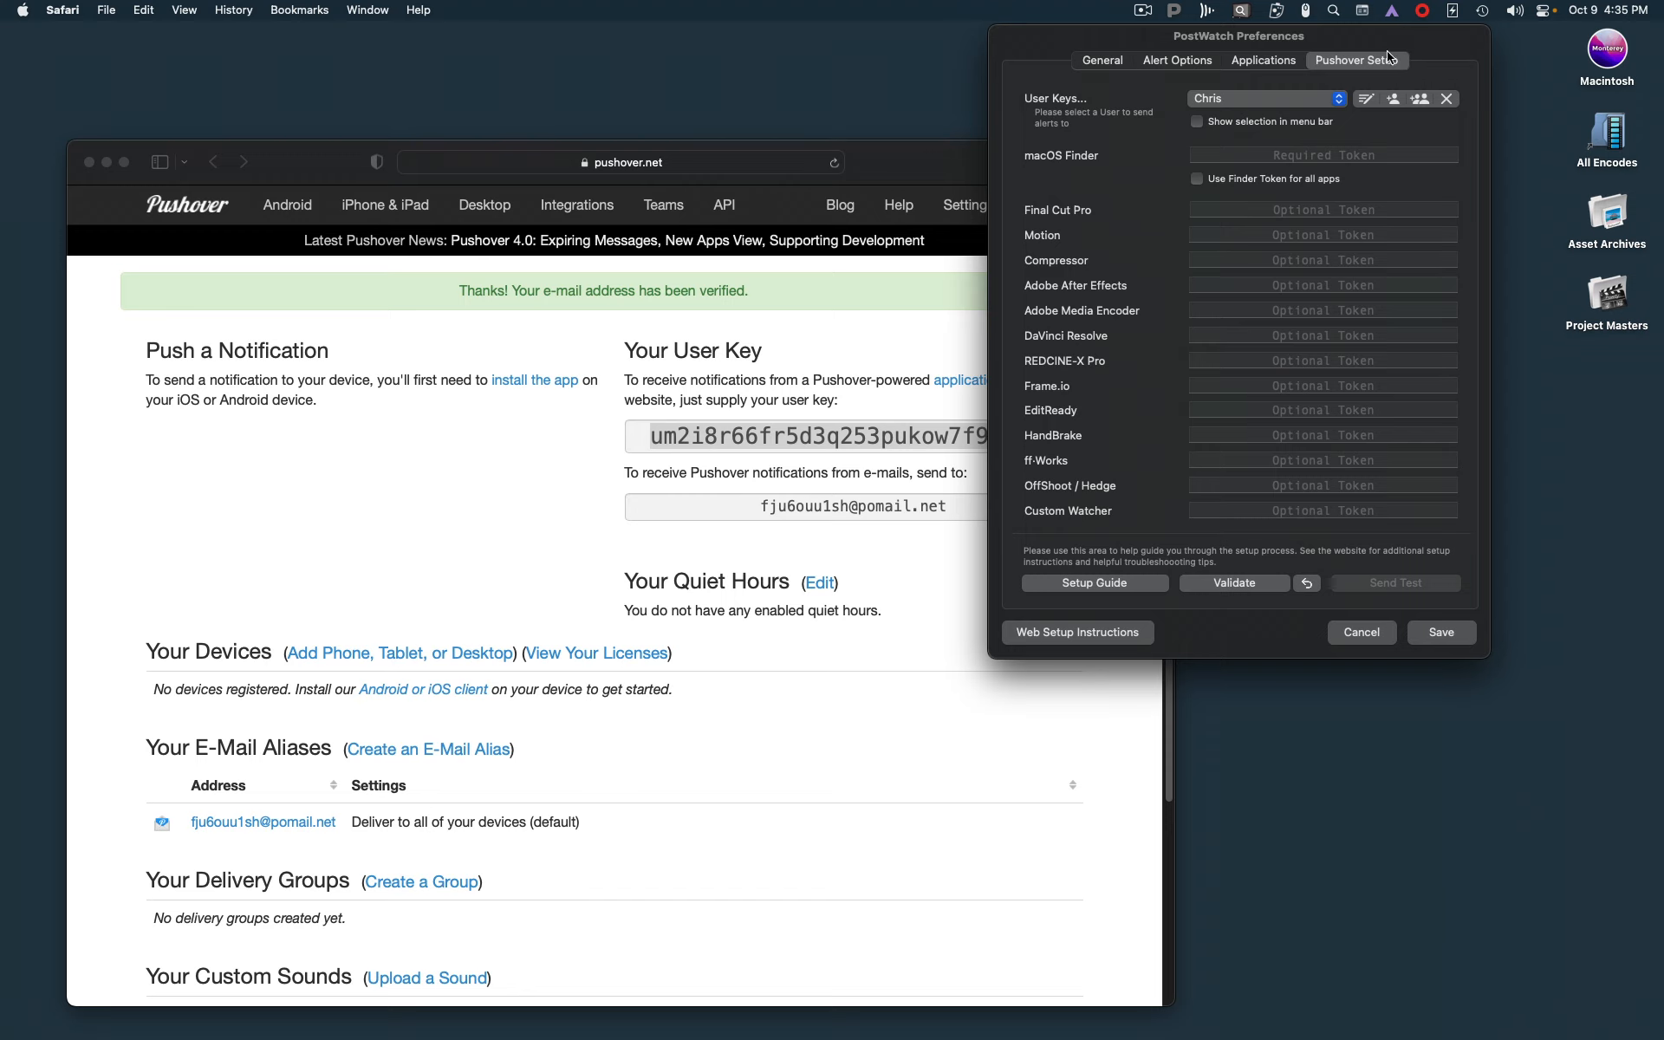
Compare the Applications section of the Pushover account page with the token fields in PostWatch Preferences
click(1309, 102)
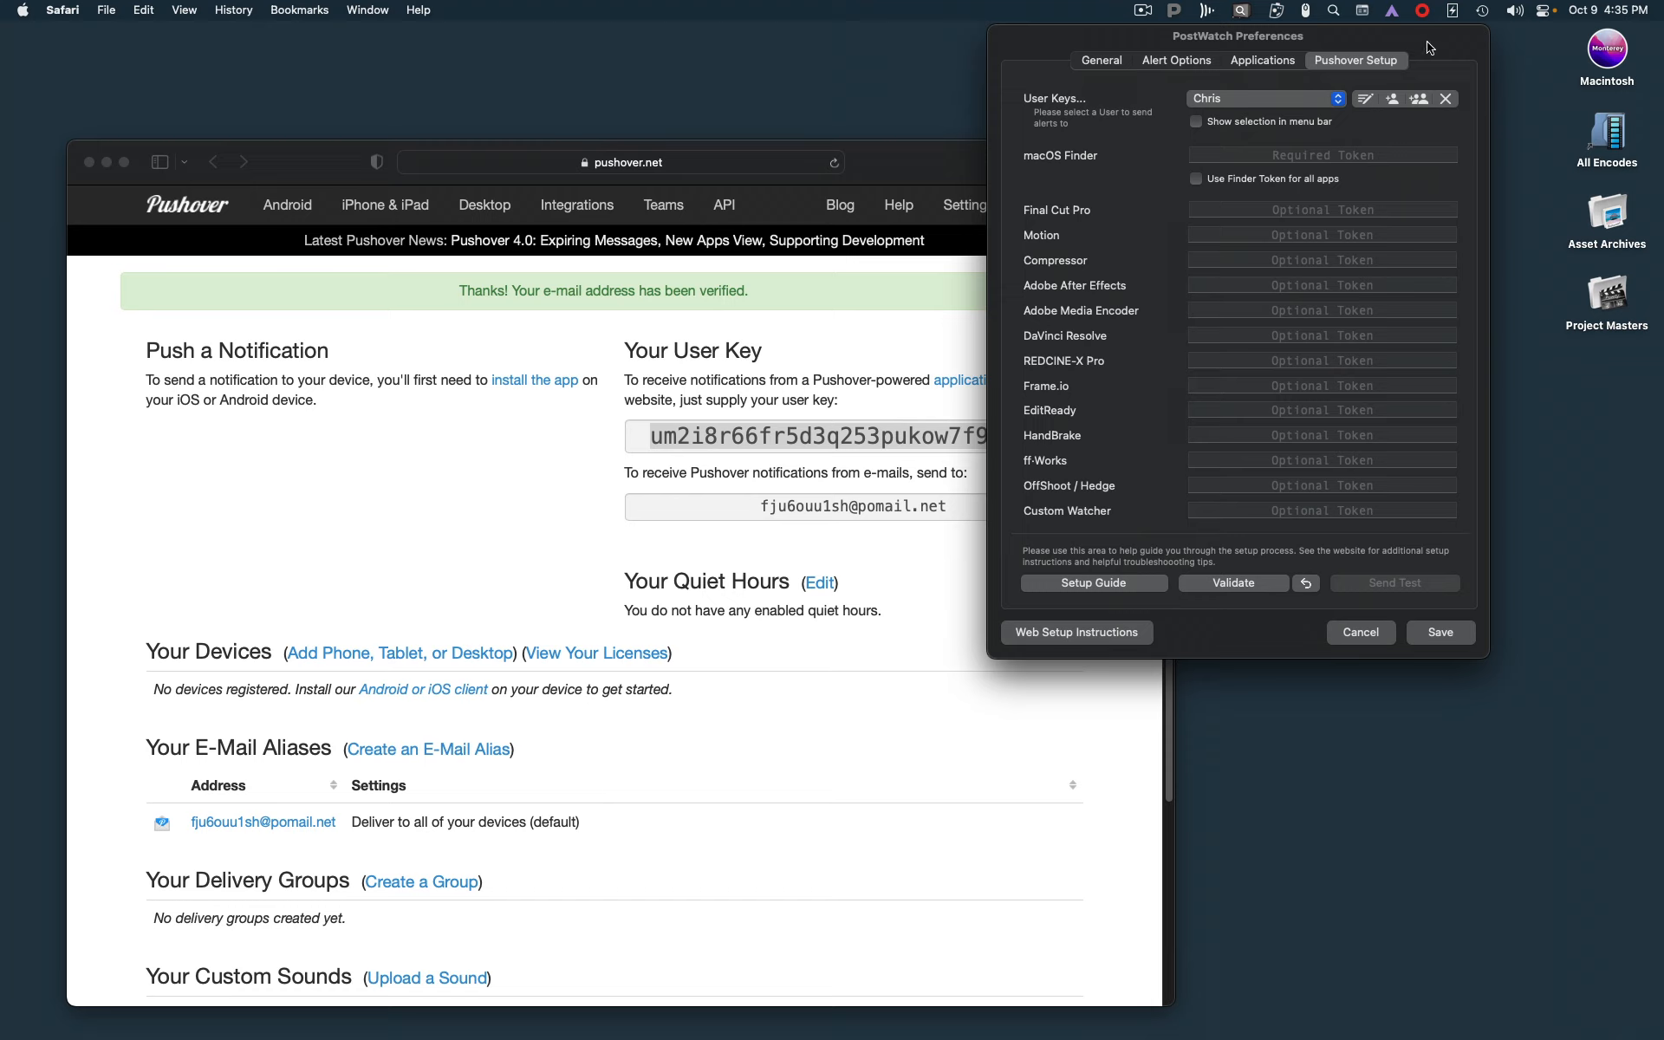
click(871, 345)
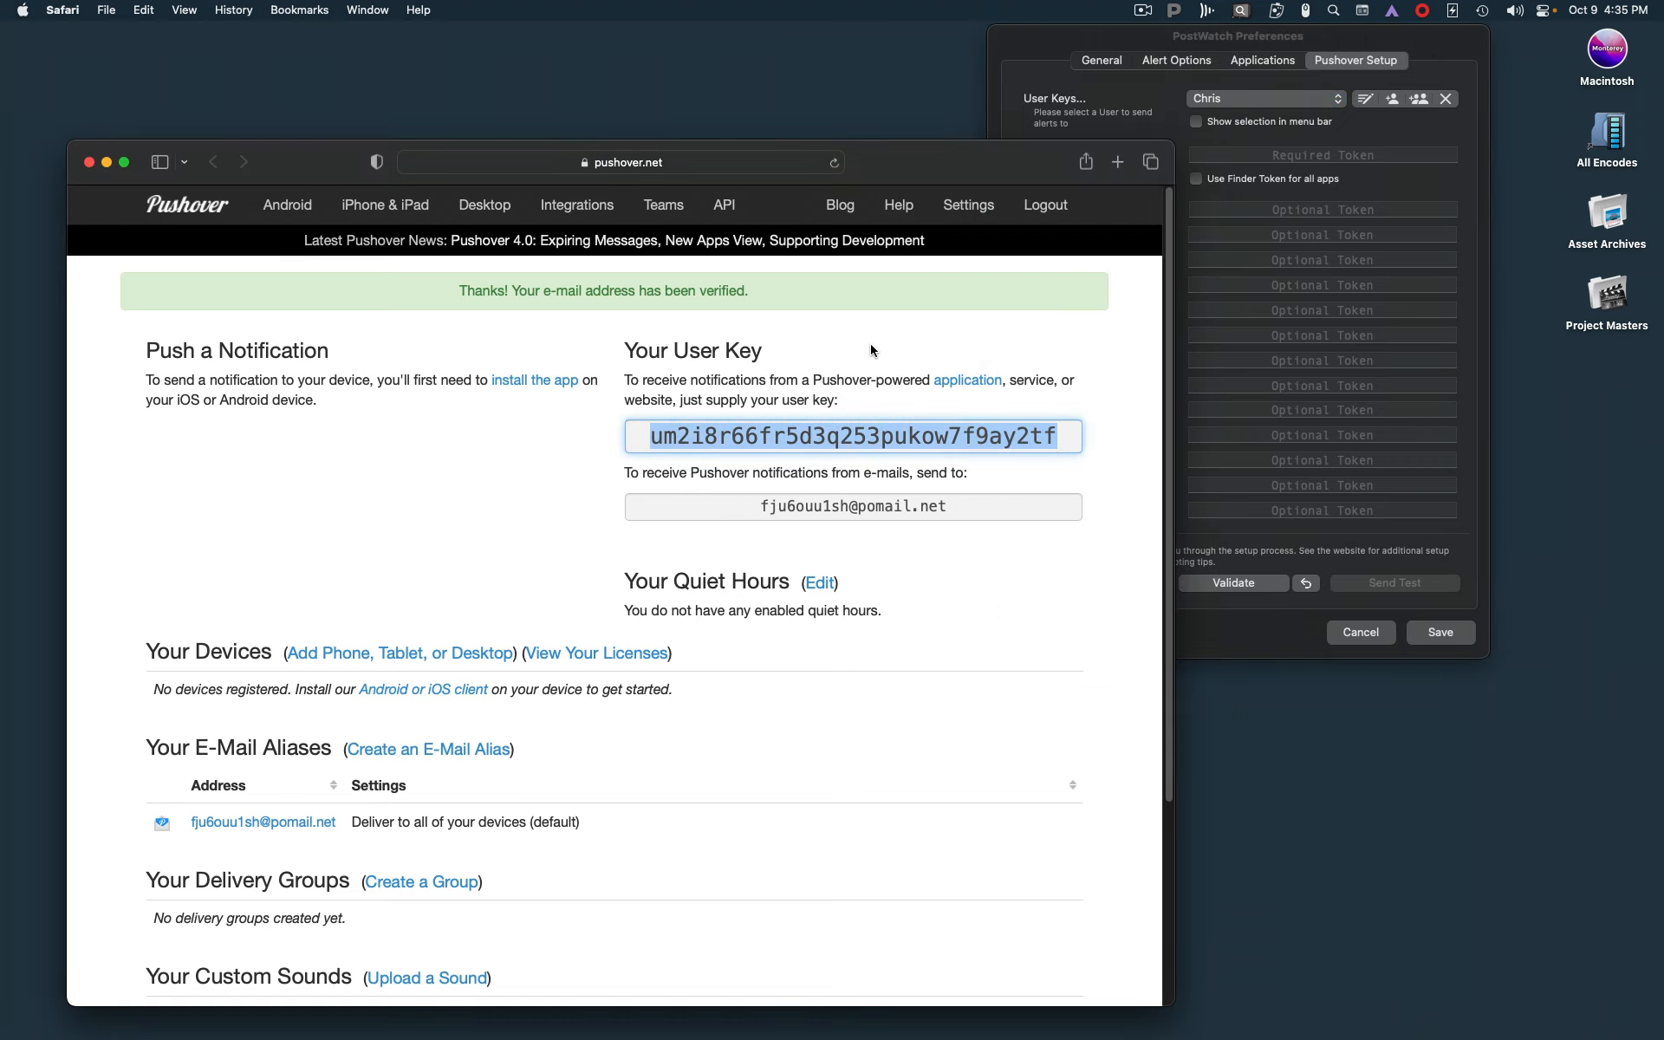
scroll(763, 763, down, 5)
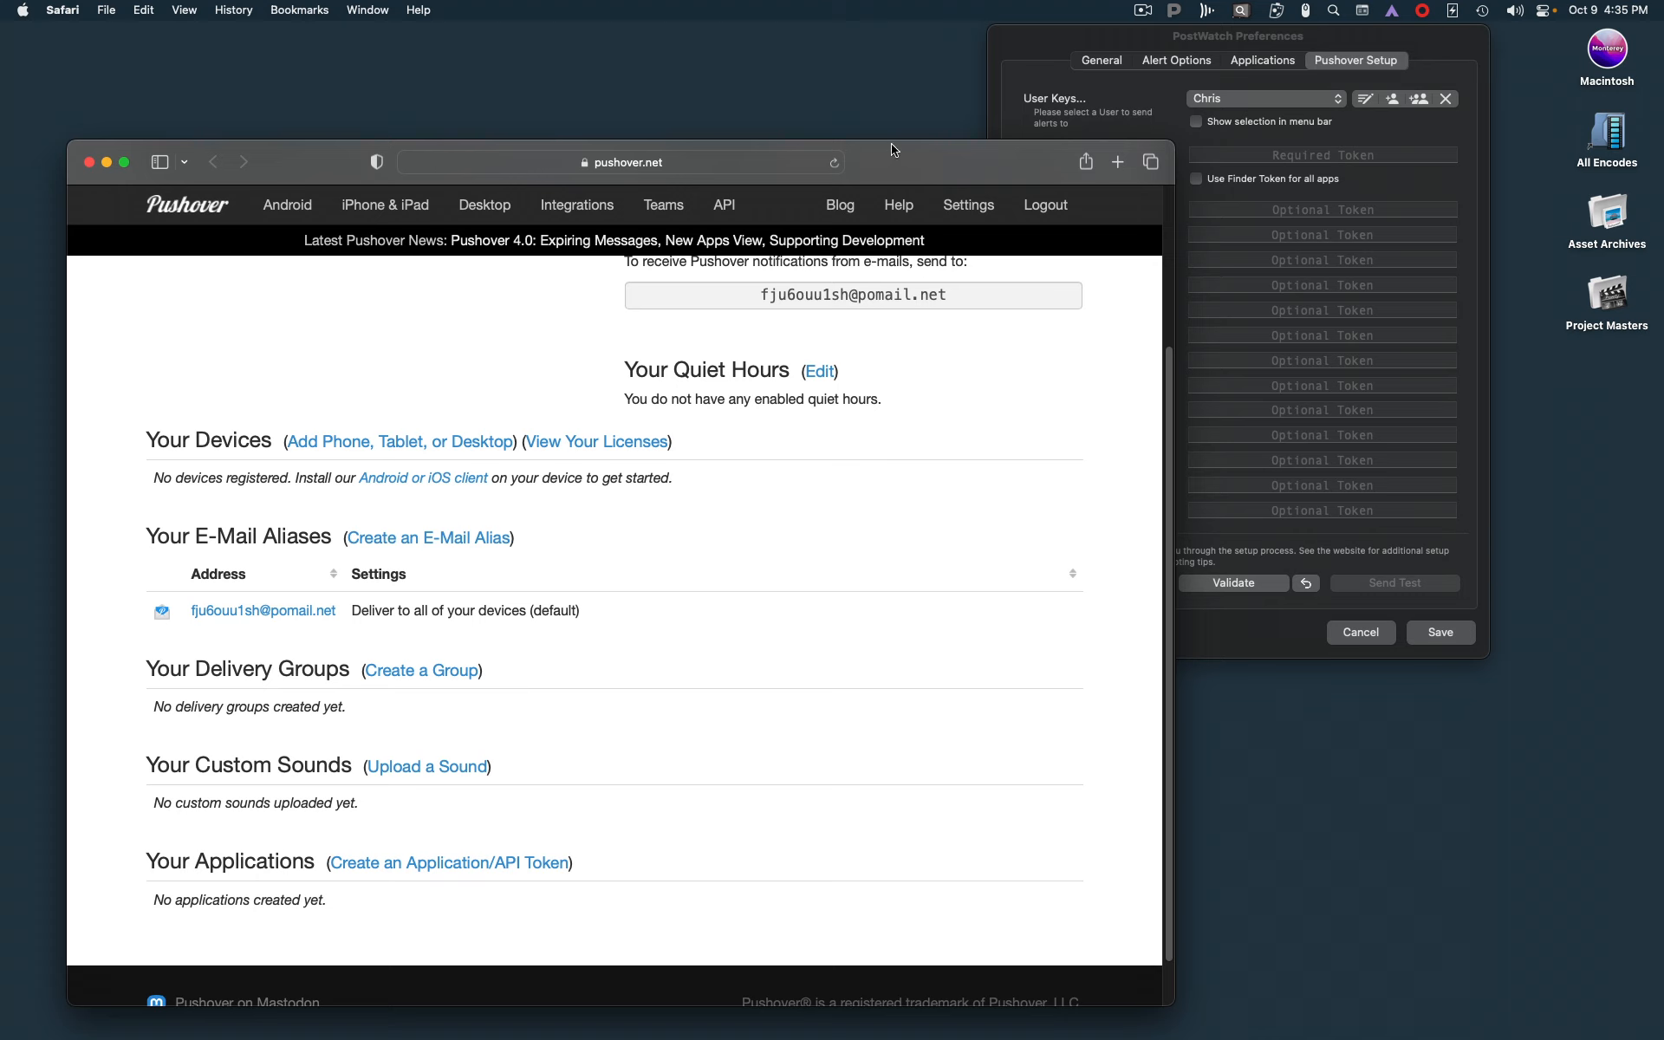
click(1102, 59)
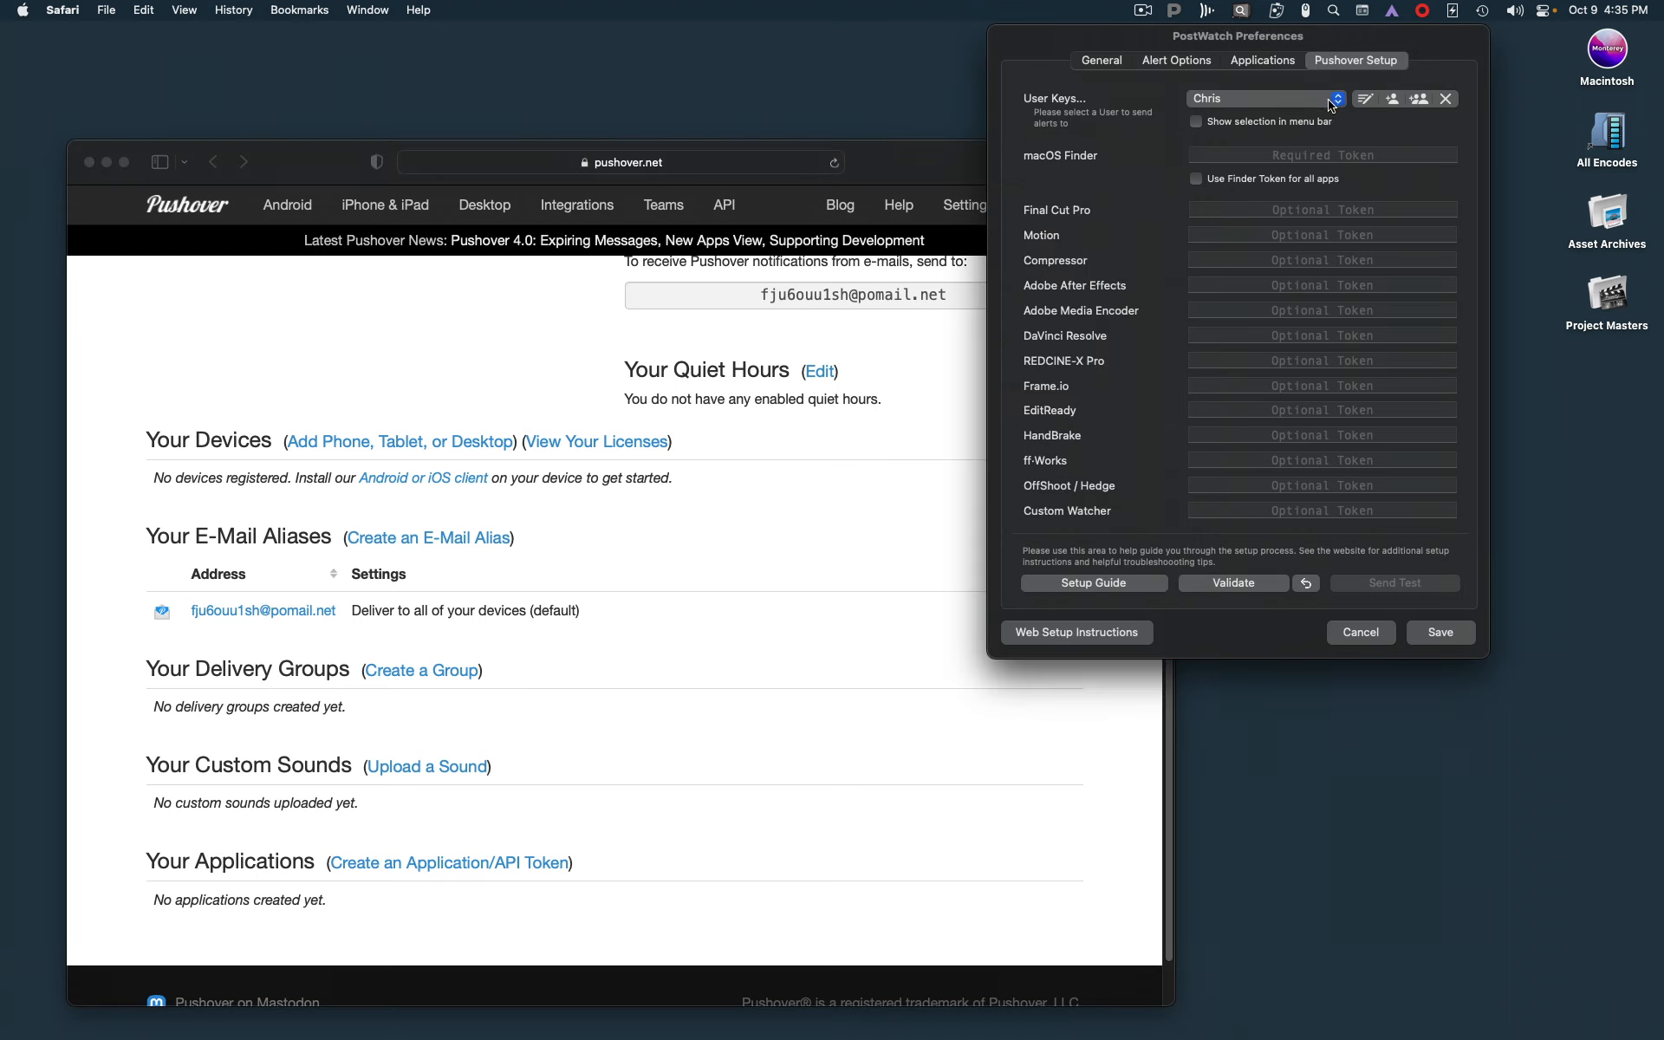
click(902, 179)
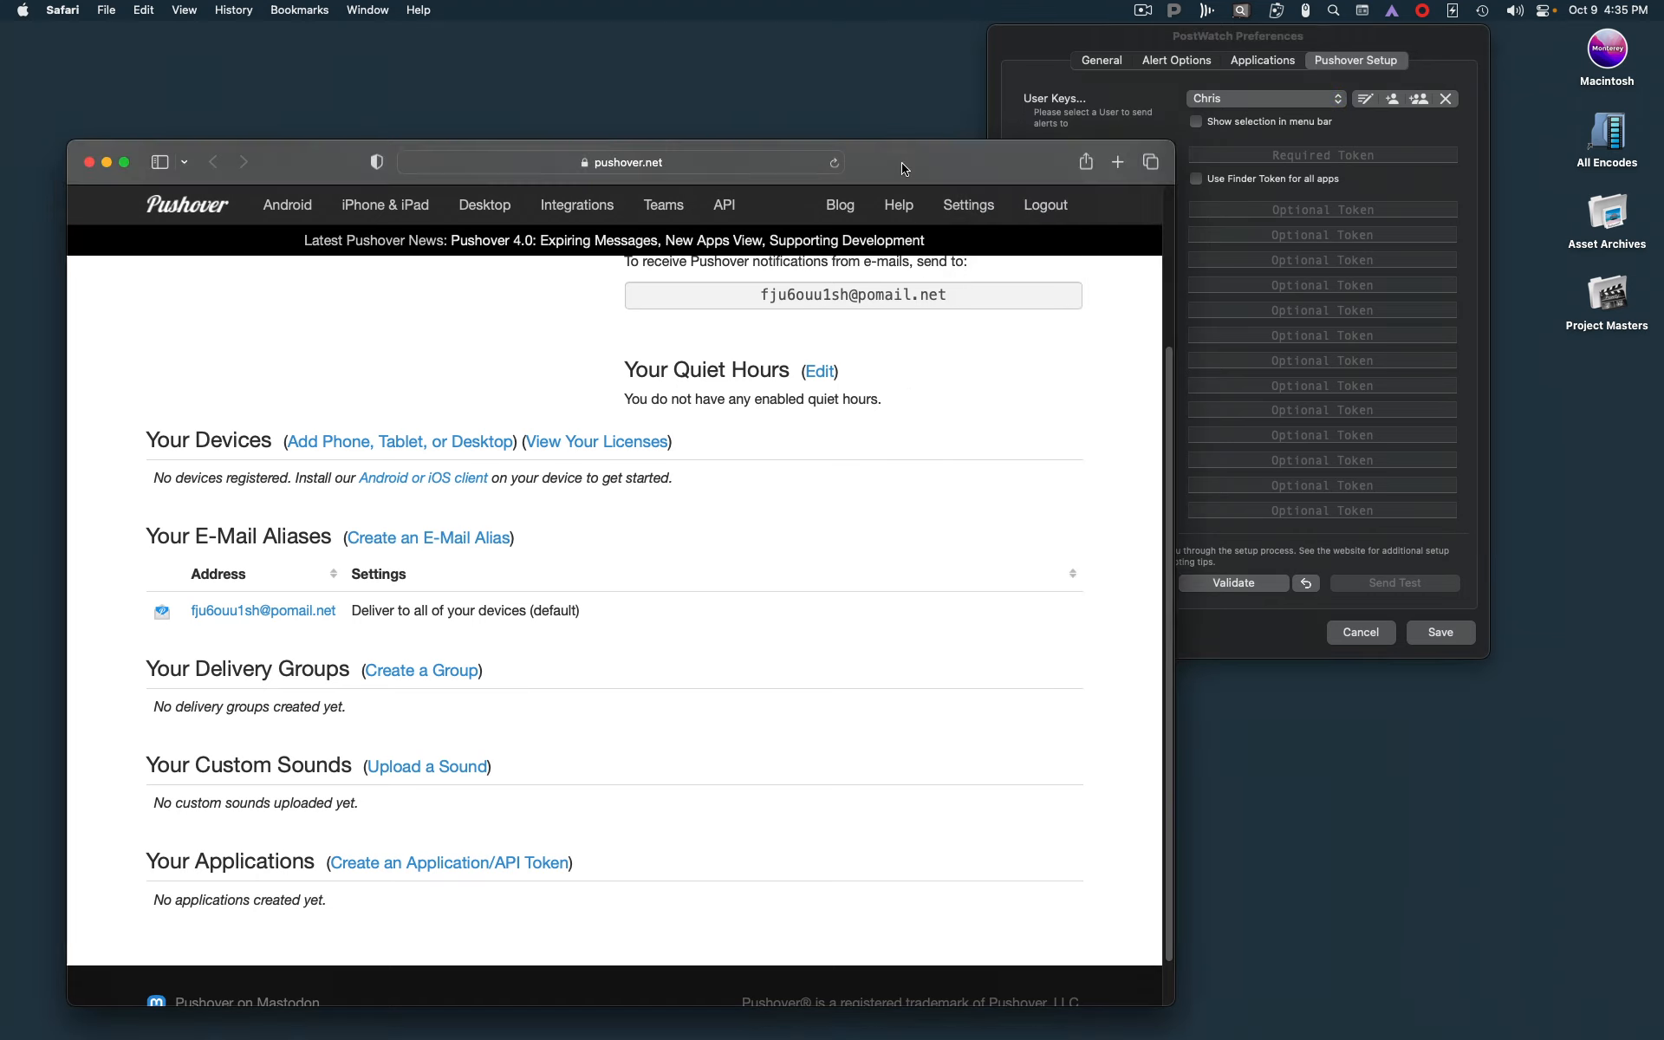
click(1059, 43)
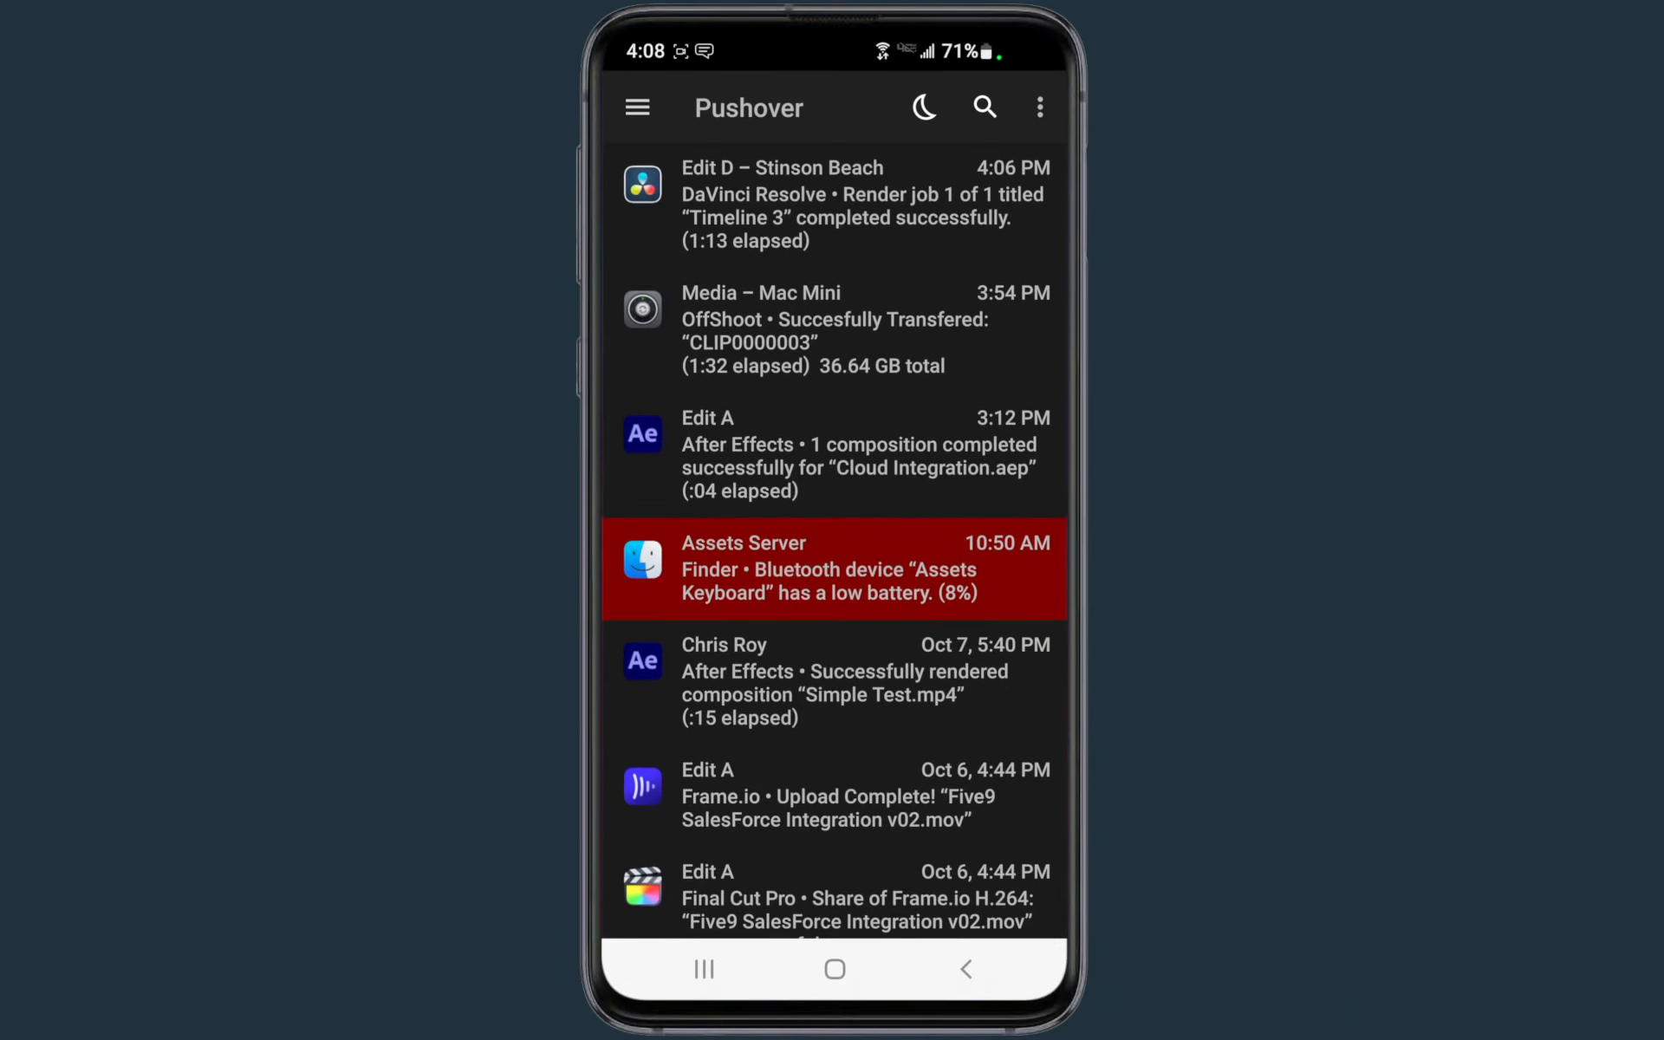
Browse the app notifications in the Pushover phone app's message list
drag(834, 849, 939, 148)
drag(937, 754, 929, 507)
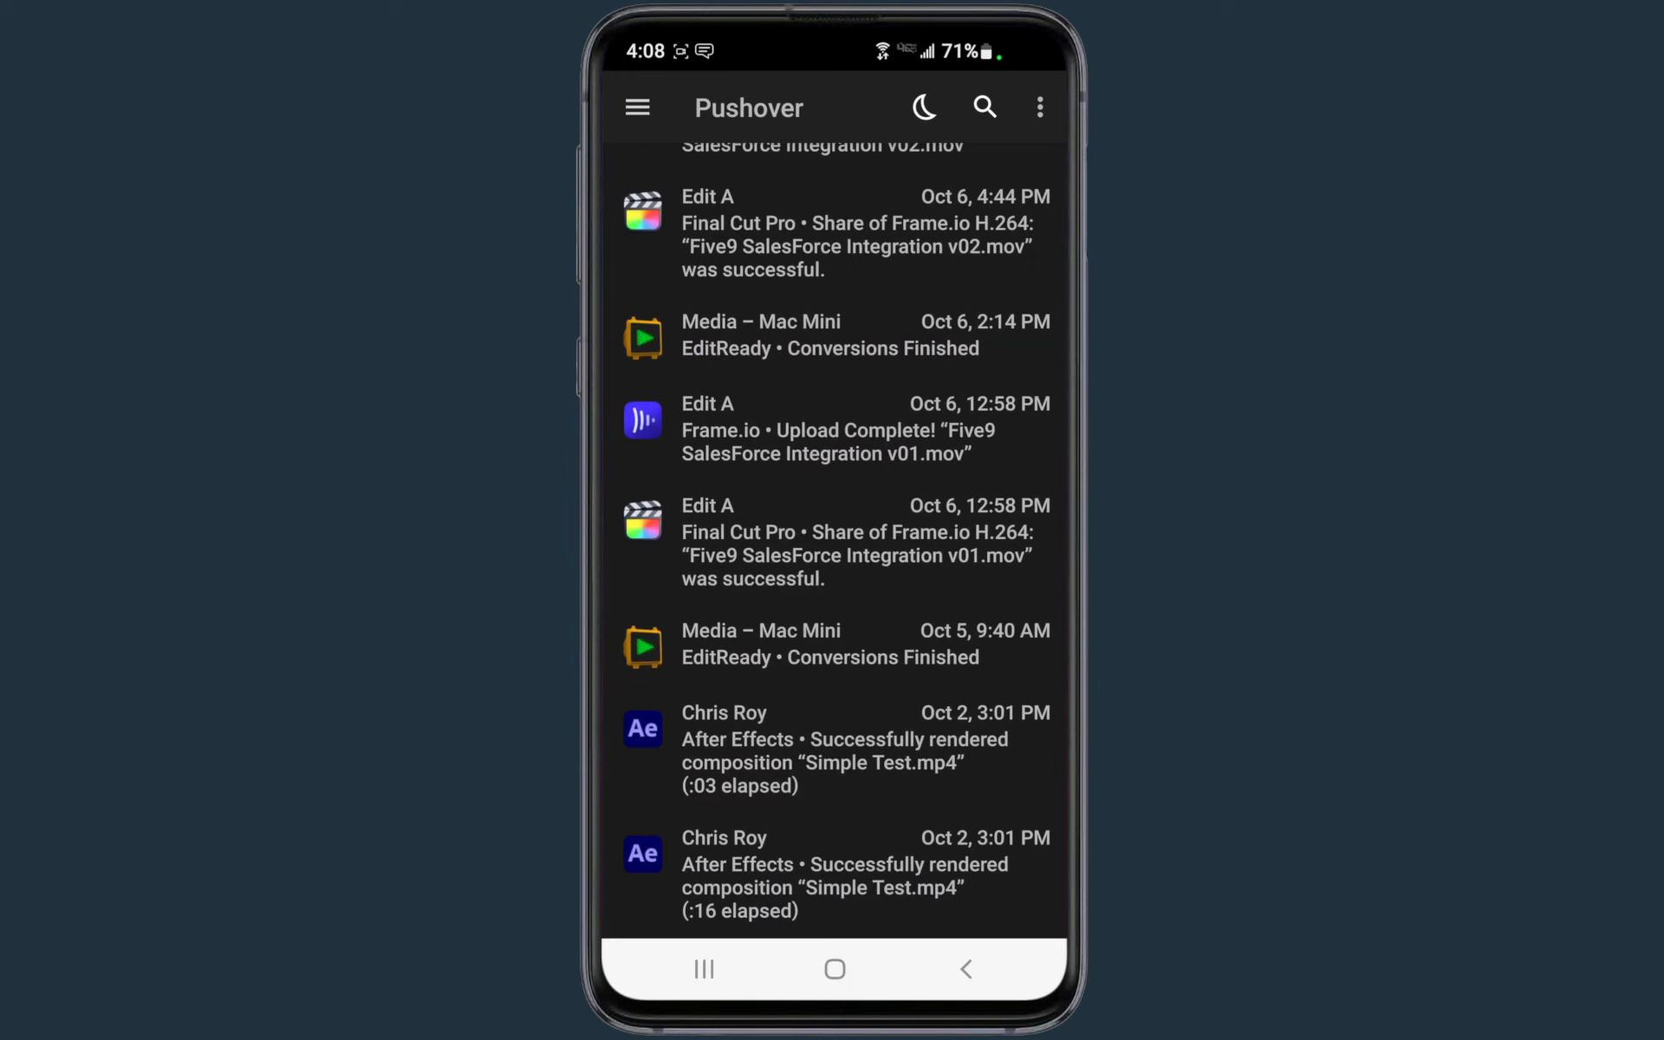
drag(910, 355, 880, 798)
drag(880, 499, 858, 767)
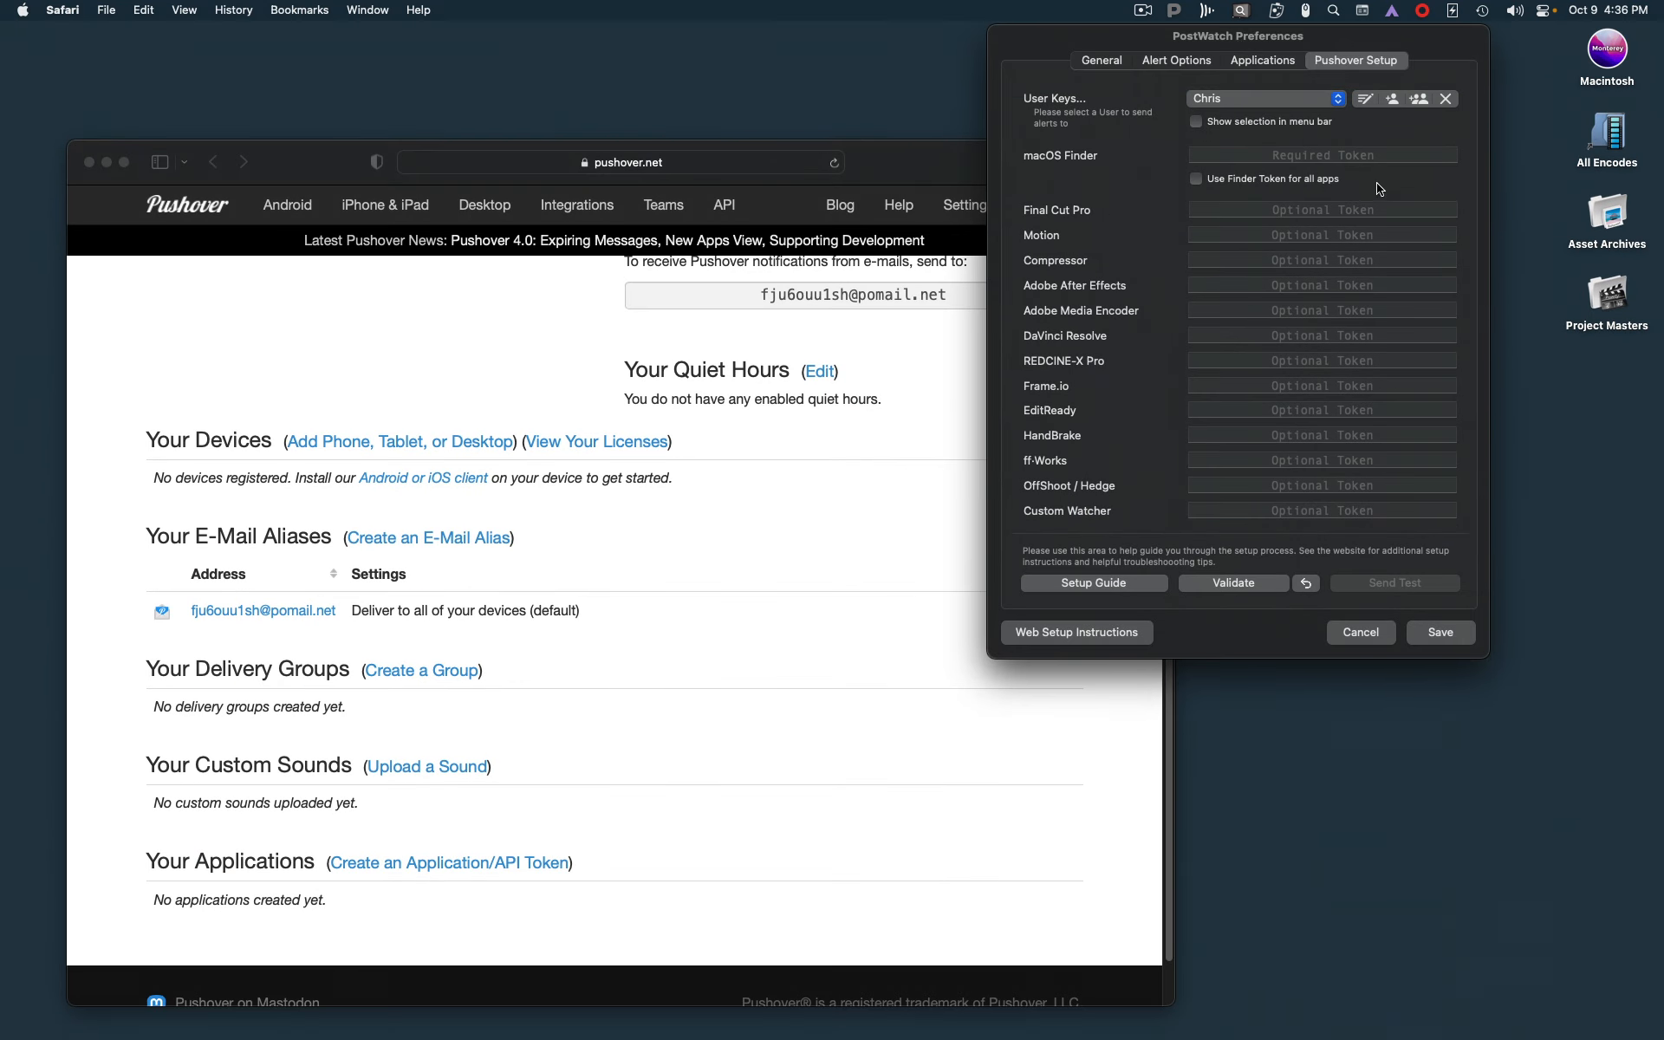
Turn on using the Finder token for all apps, then turn it off again
click(1197, 180)
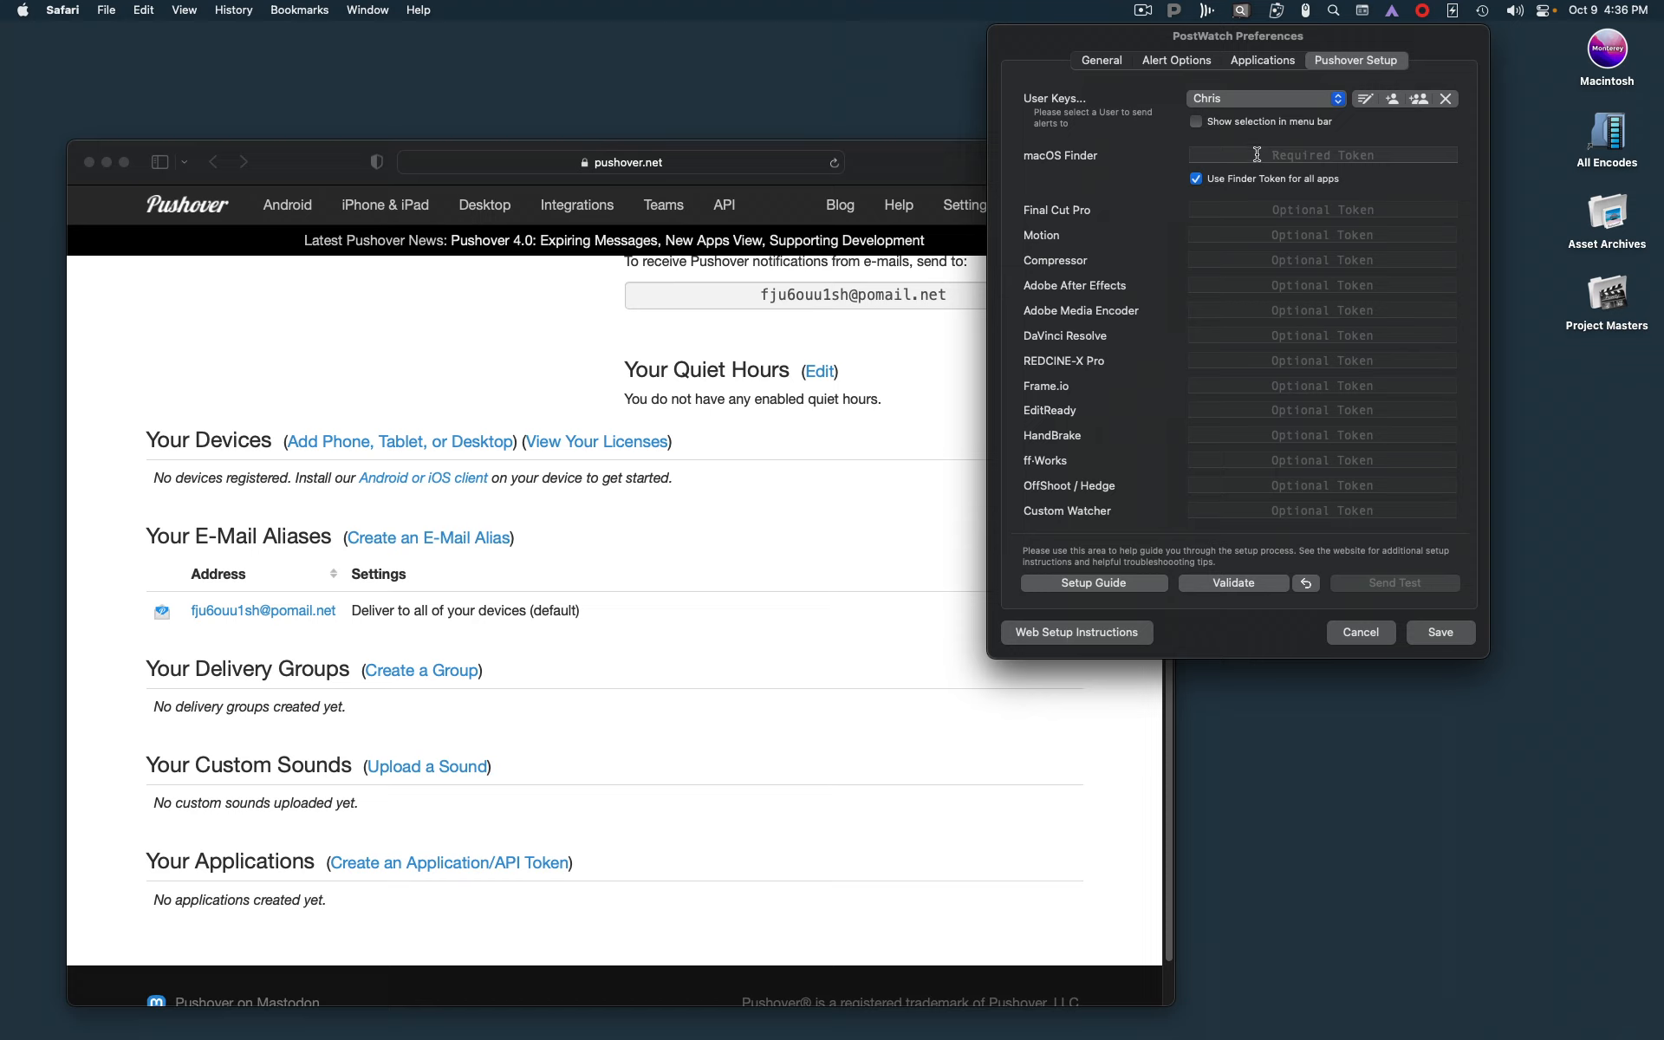
click(1196, 179)
Start a new application/API token on the Pushover account page and name it "finder"
click(878, 169)
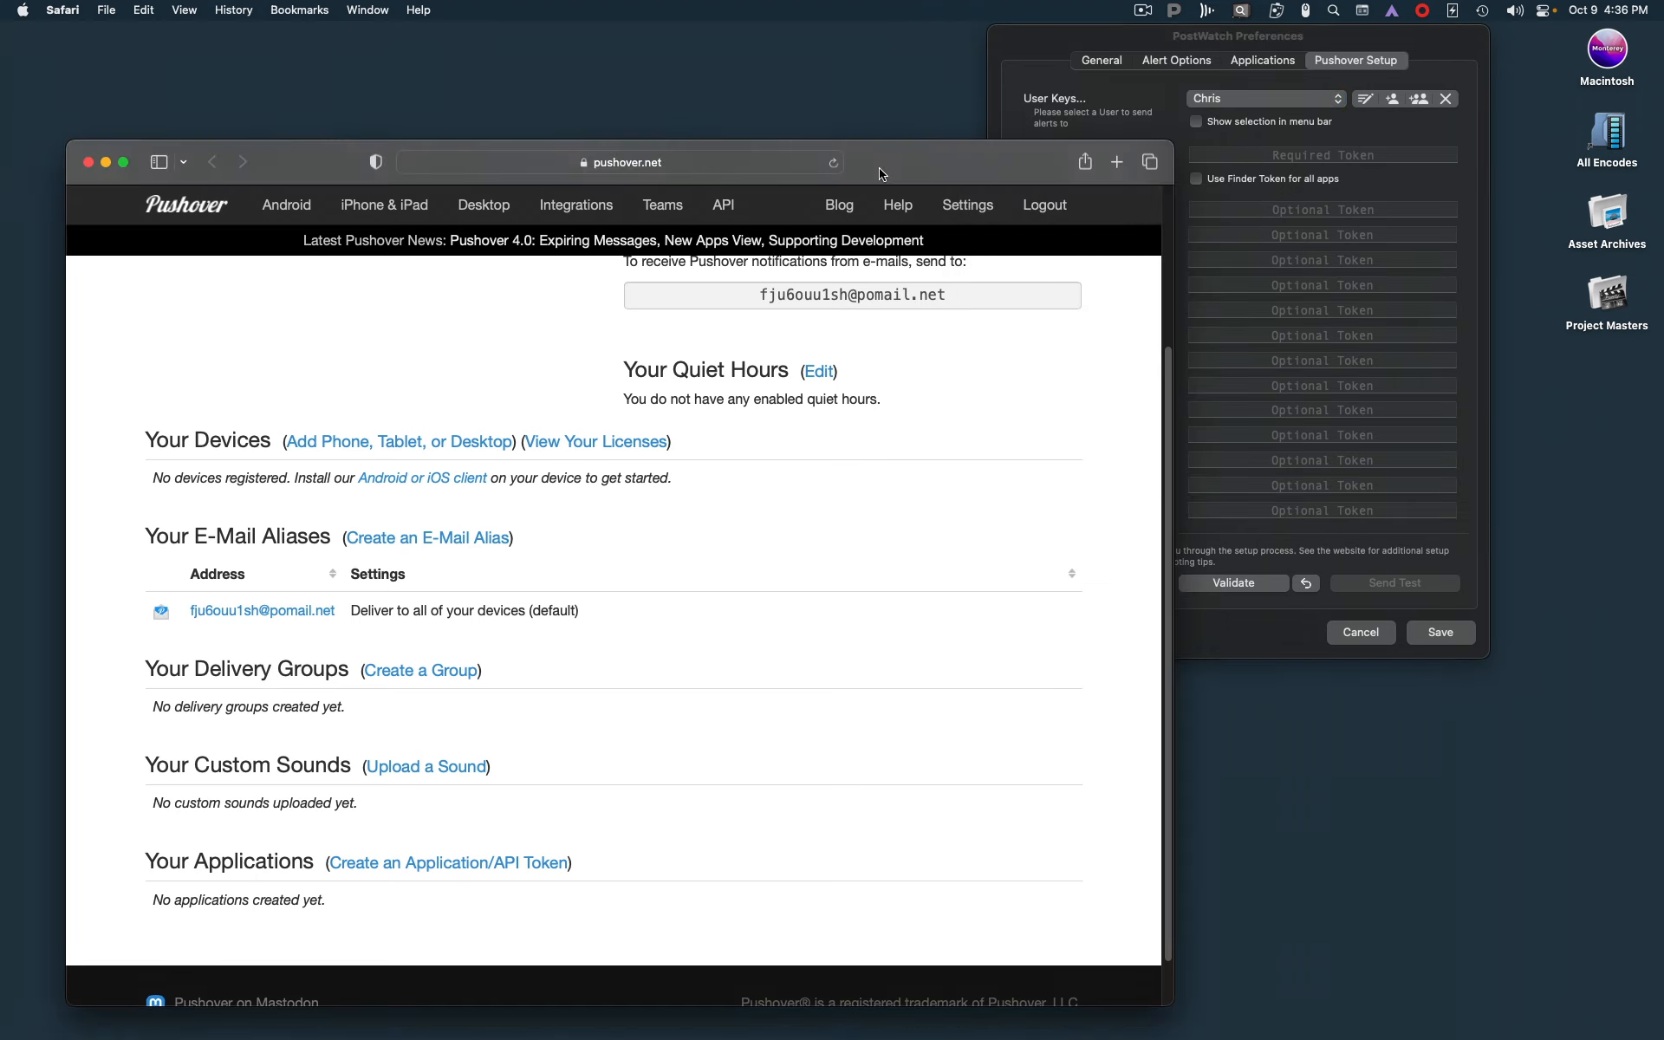
scroll(974, 476, up, 4)
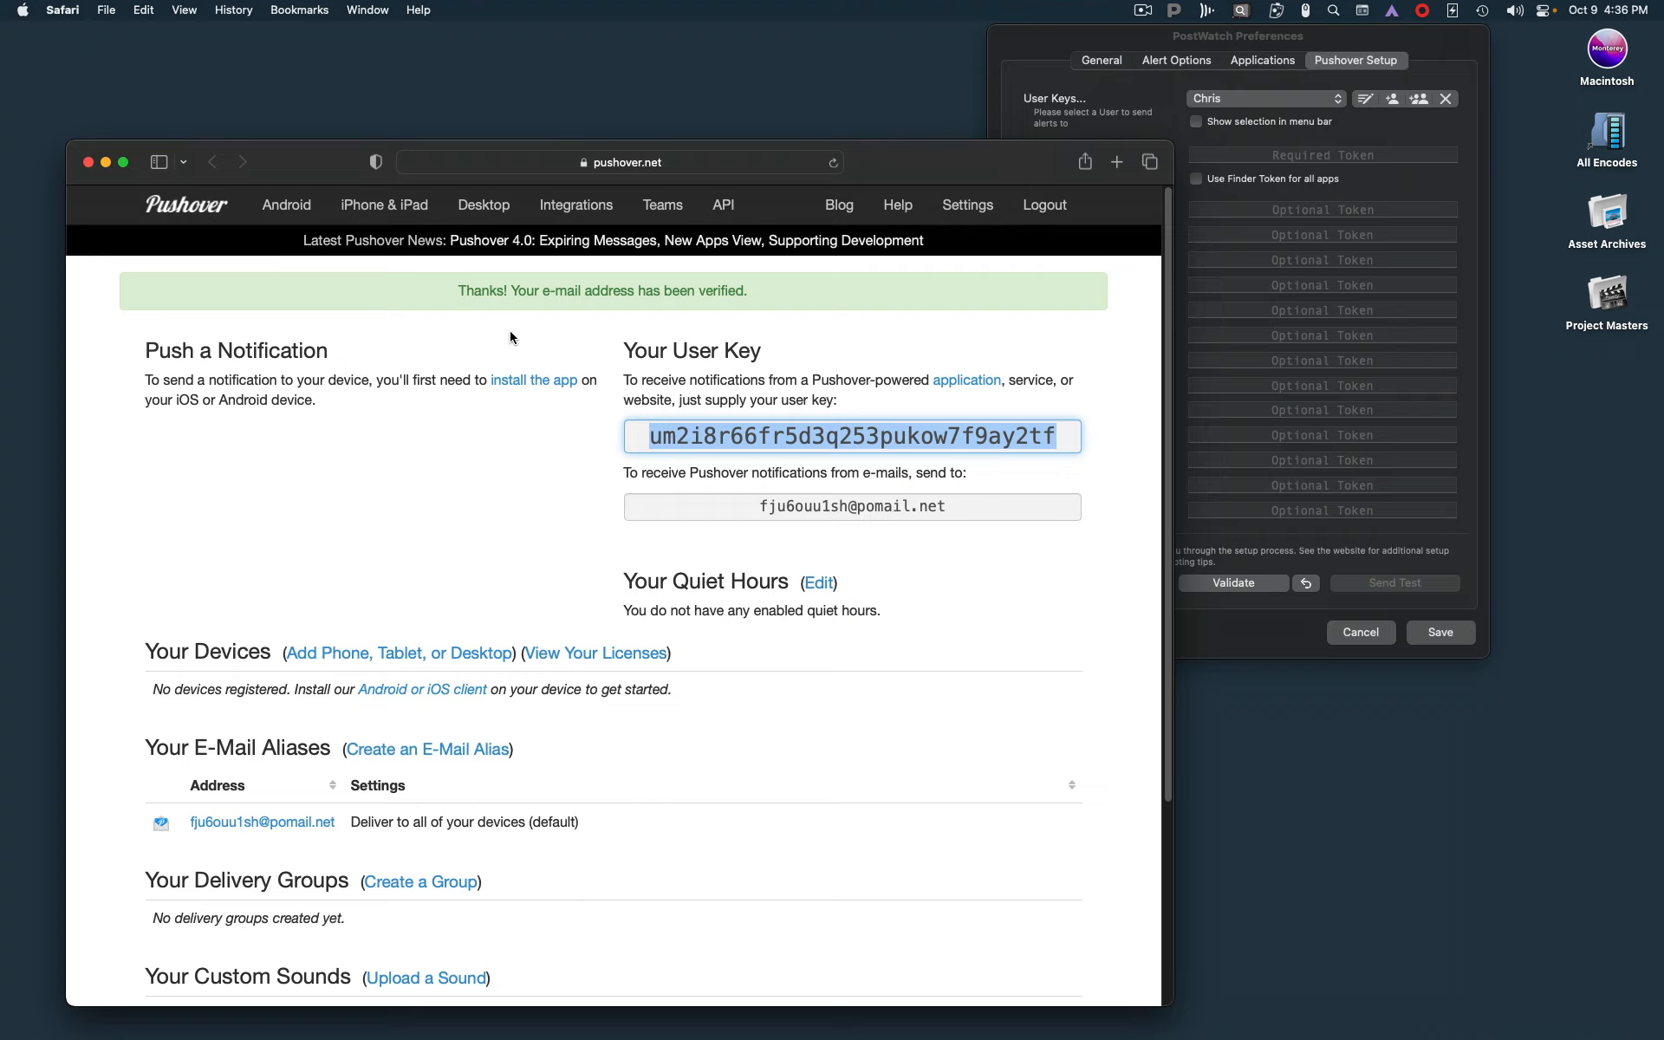
scroll(510, 338, down, 4)
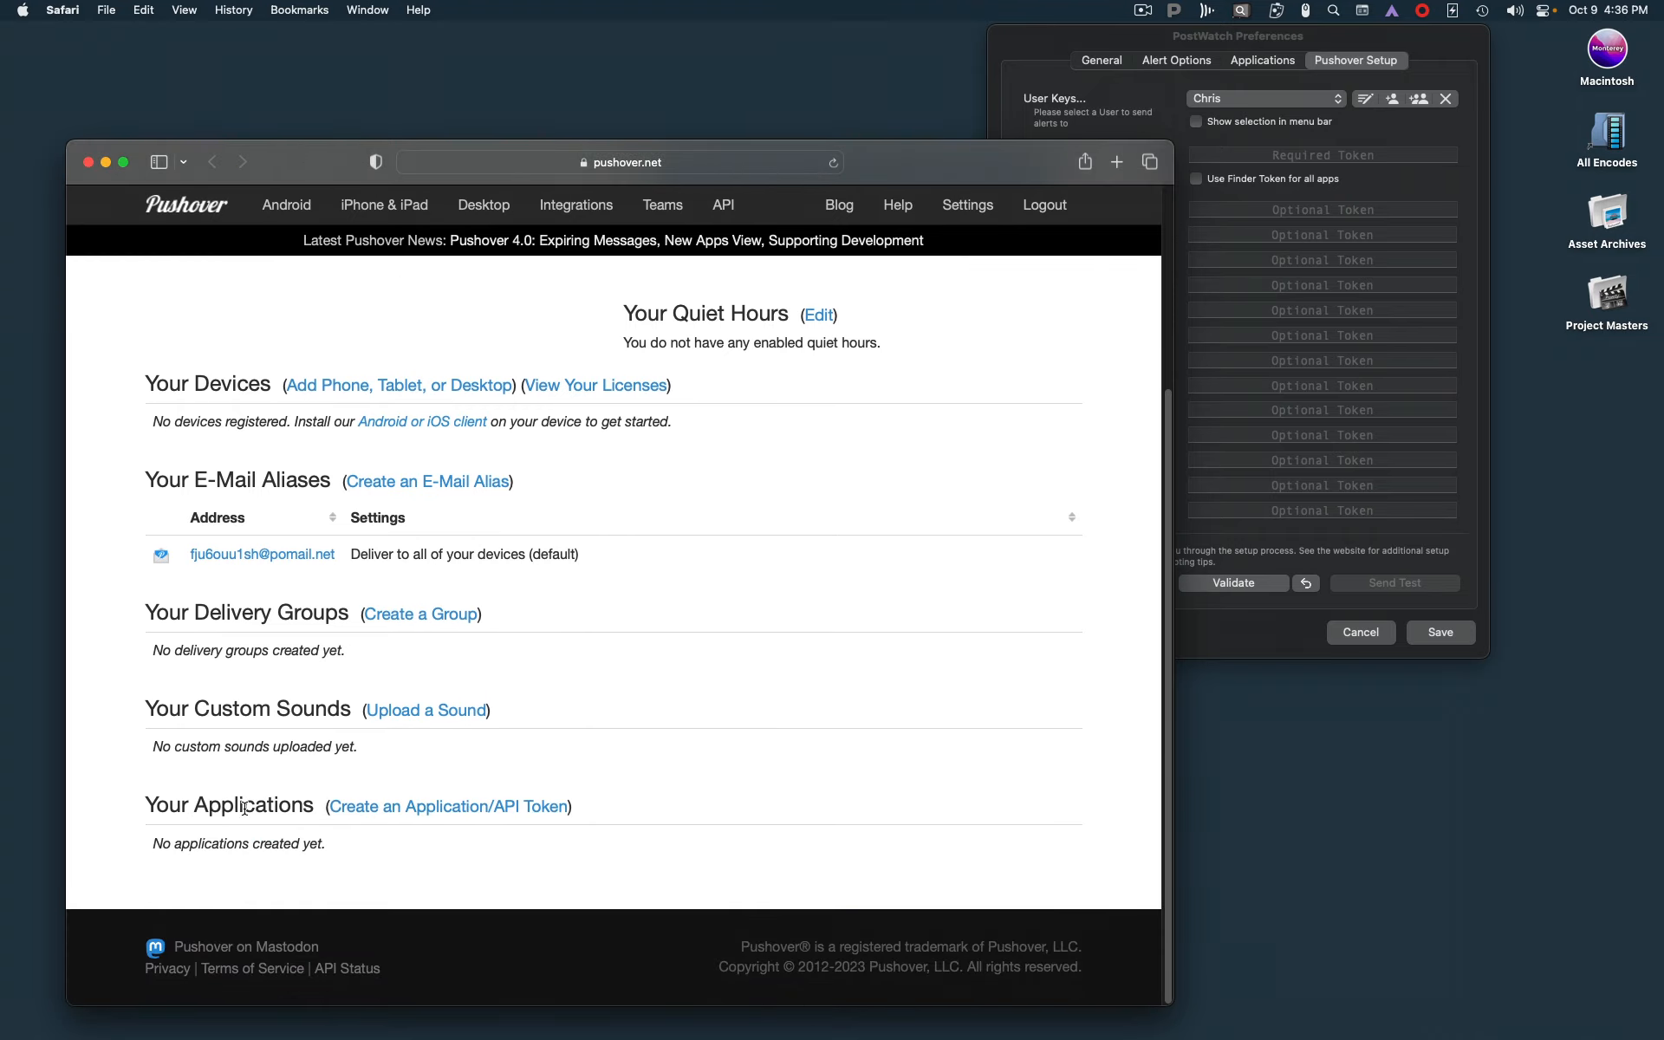
click(455, 808)
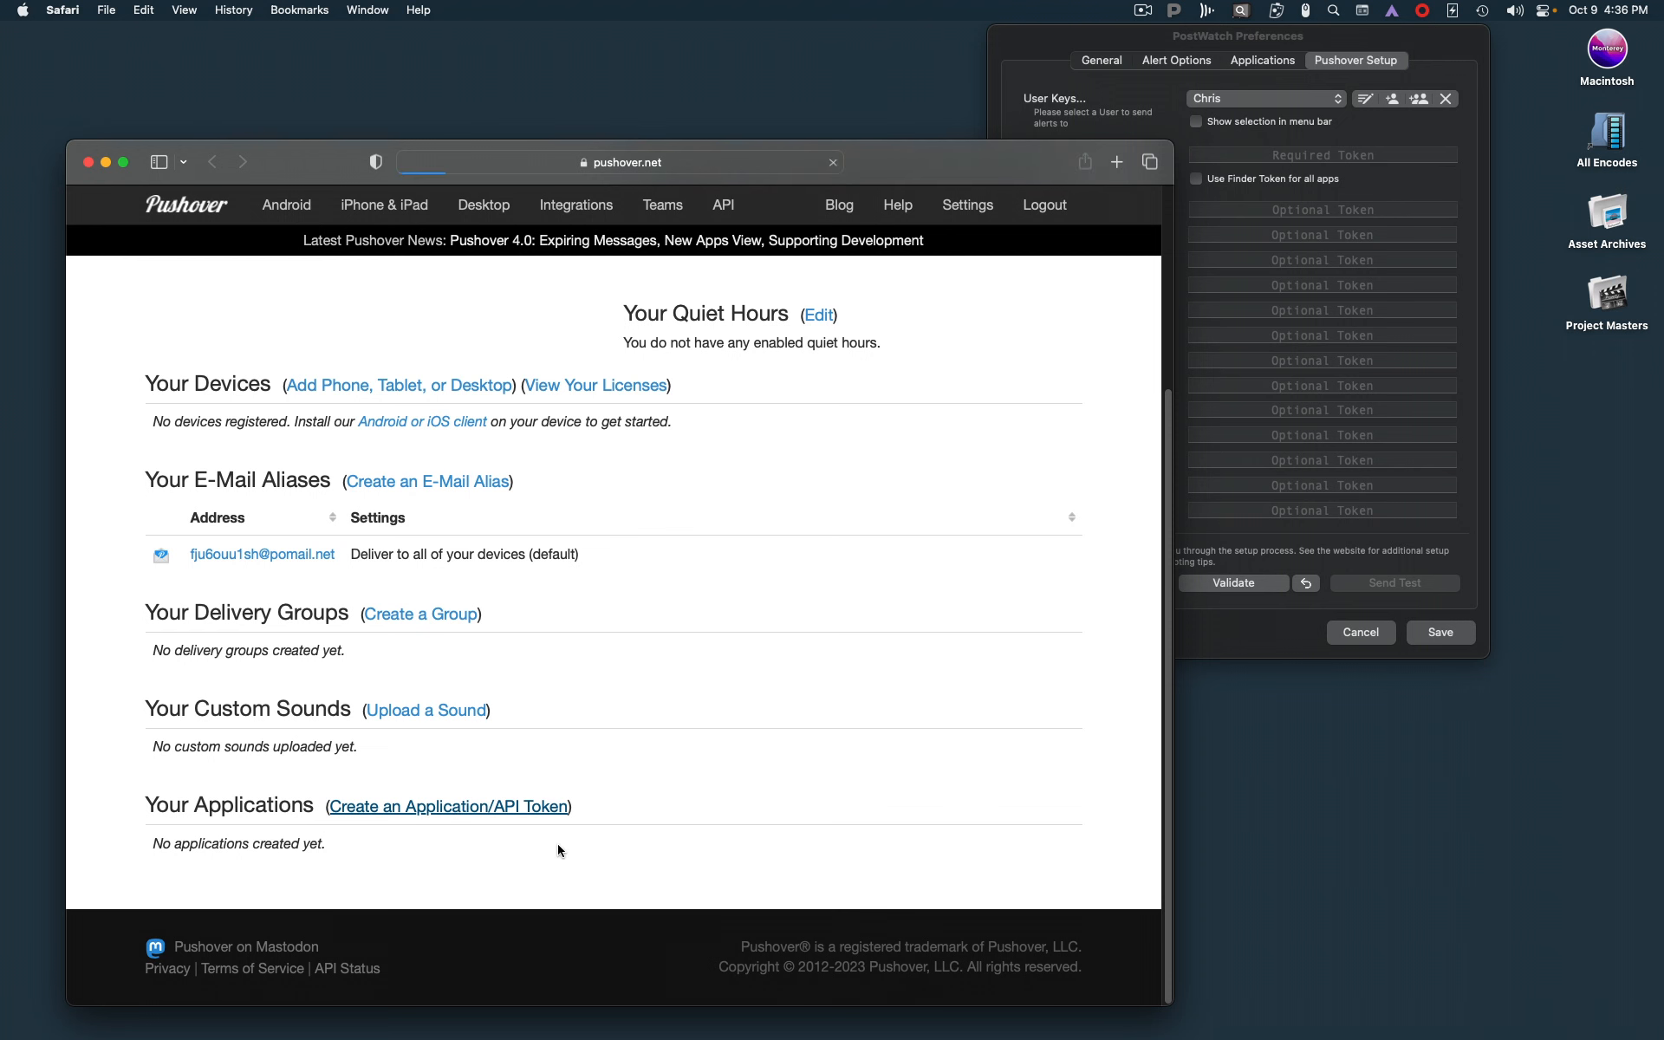
click(382, 469)
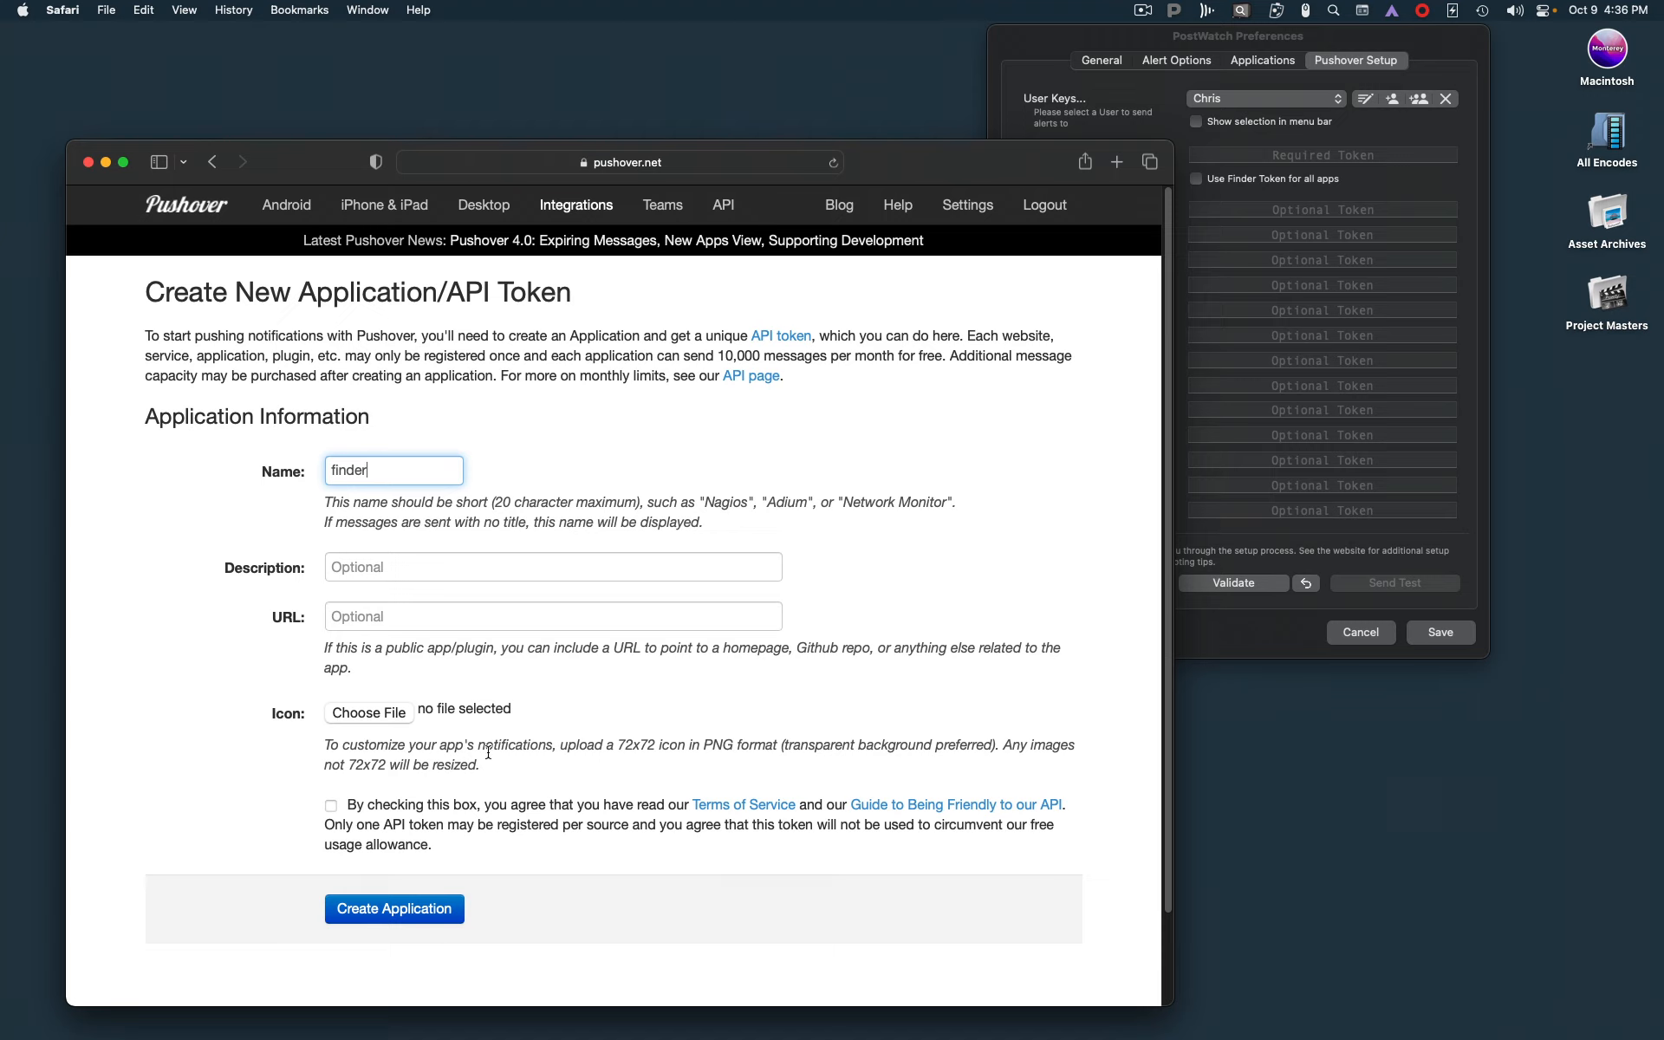
Open the Pushover Icons folder from the PostWatch Install Files window, keeping the application form in view
drag(314, 163, 495, 117)
double_click(133, 212)
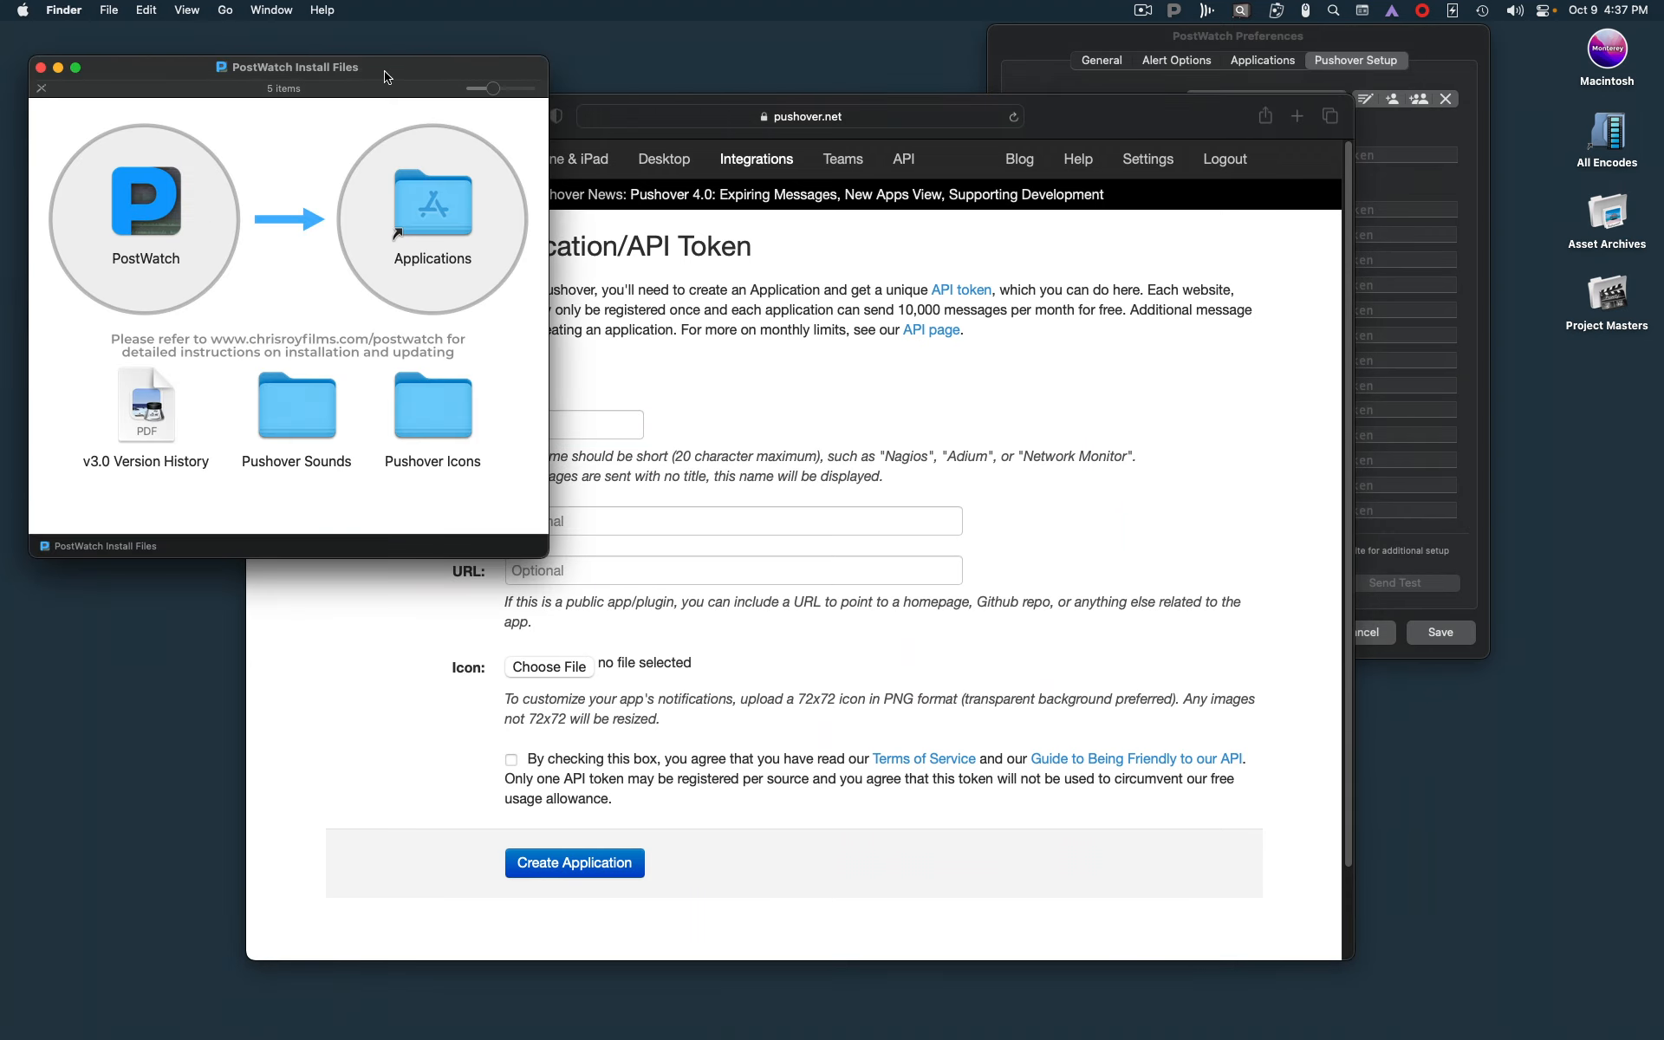
click(429, 434)
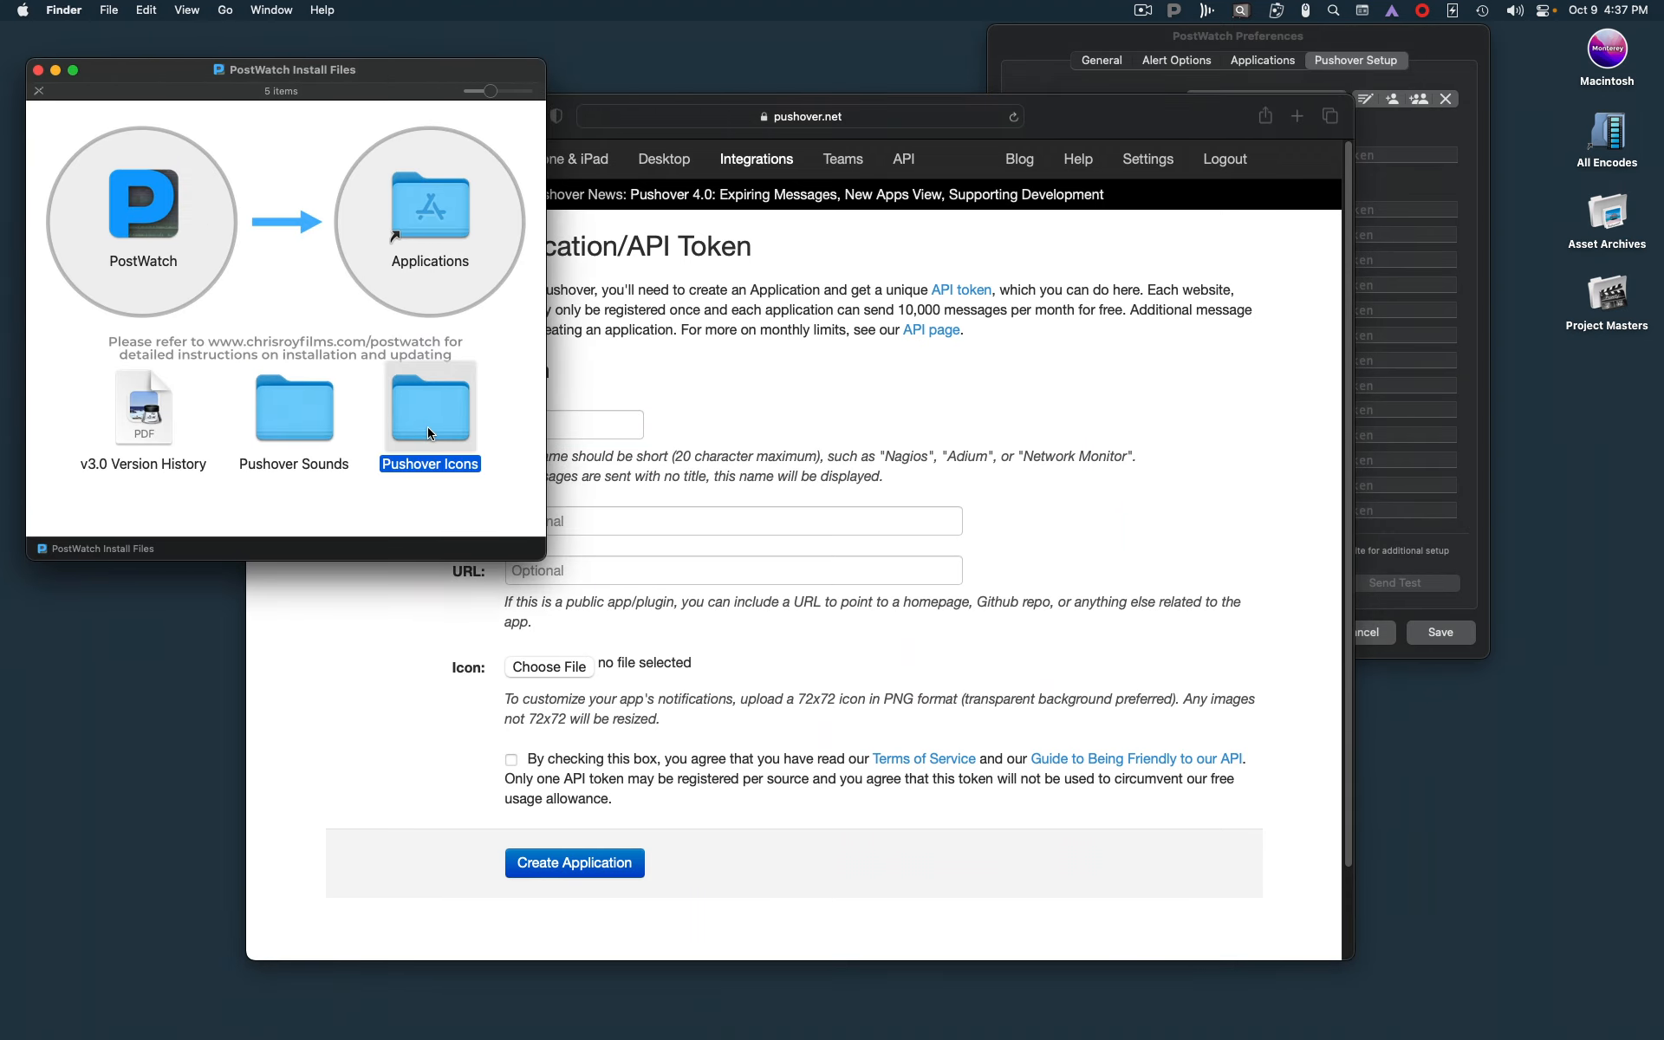
double_click(428, 431)
drag(341, 98, 320, 99)
Set Finder.png from the Pushover Icons folder as the application's icon, and create the application with the terms accepted
drag(111, 365, 633, 666)
drag(65, 350, 550, 663)
click(754, 658)
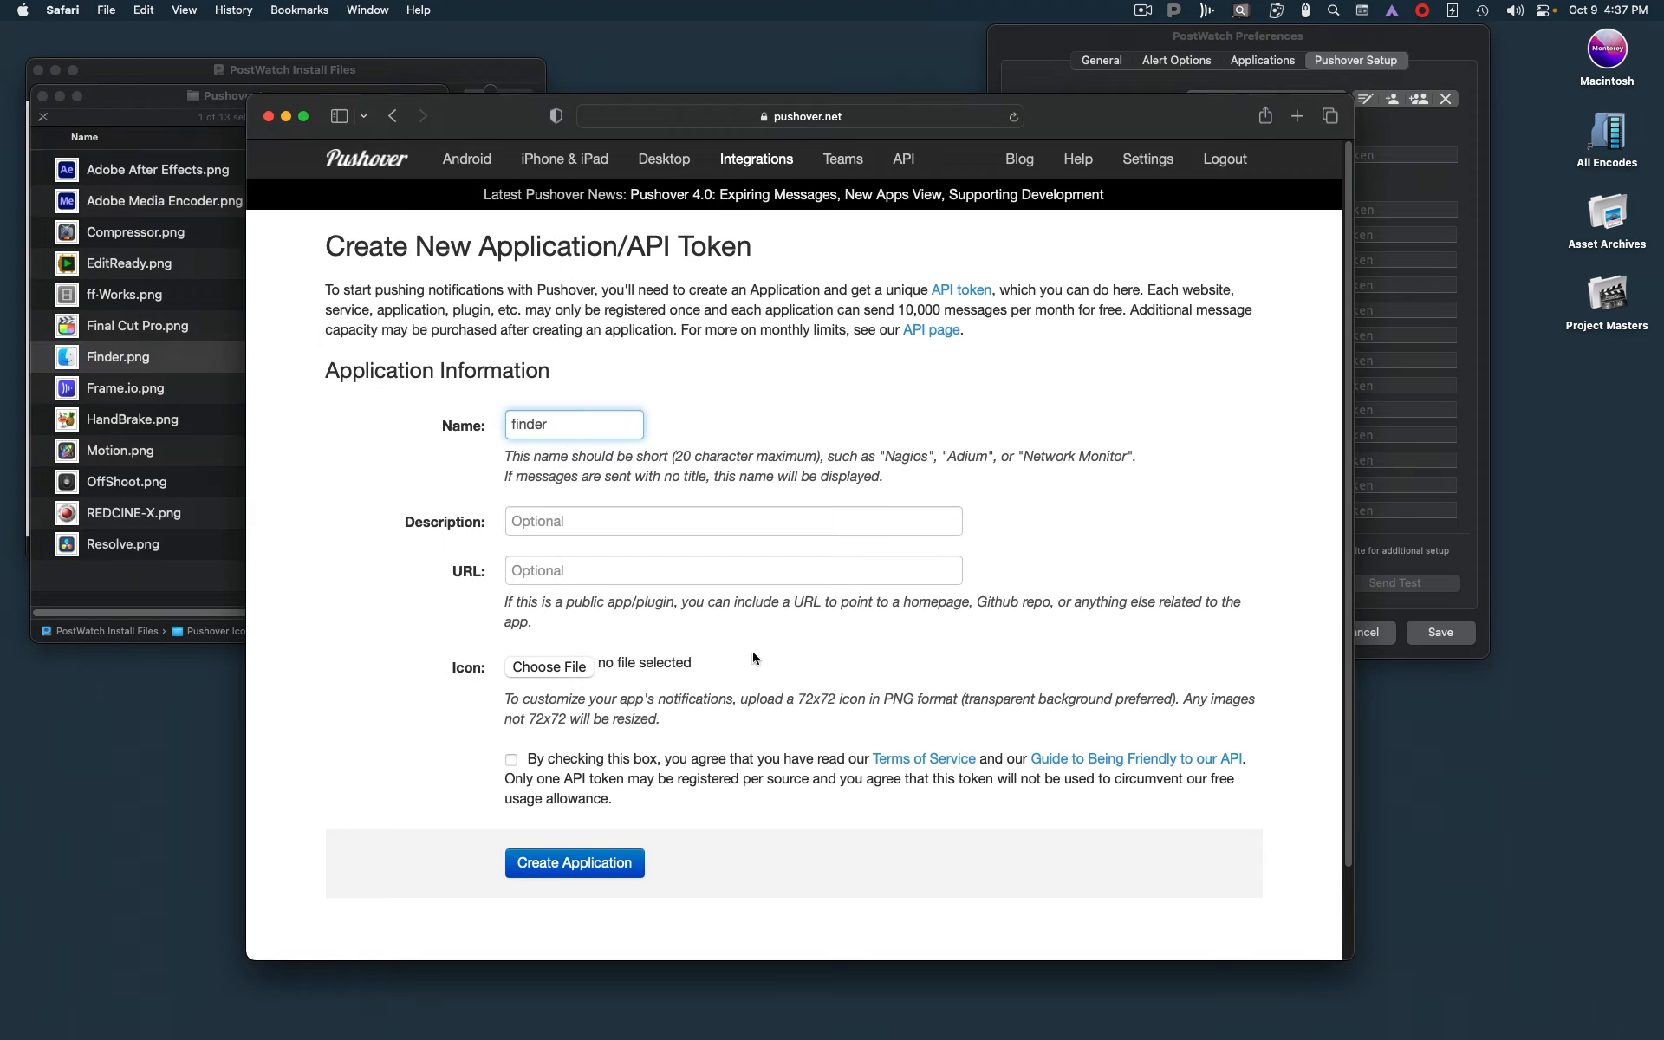
click(549, 669)
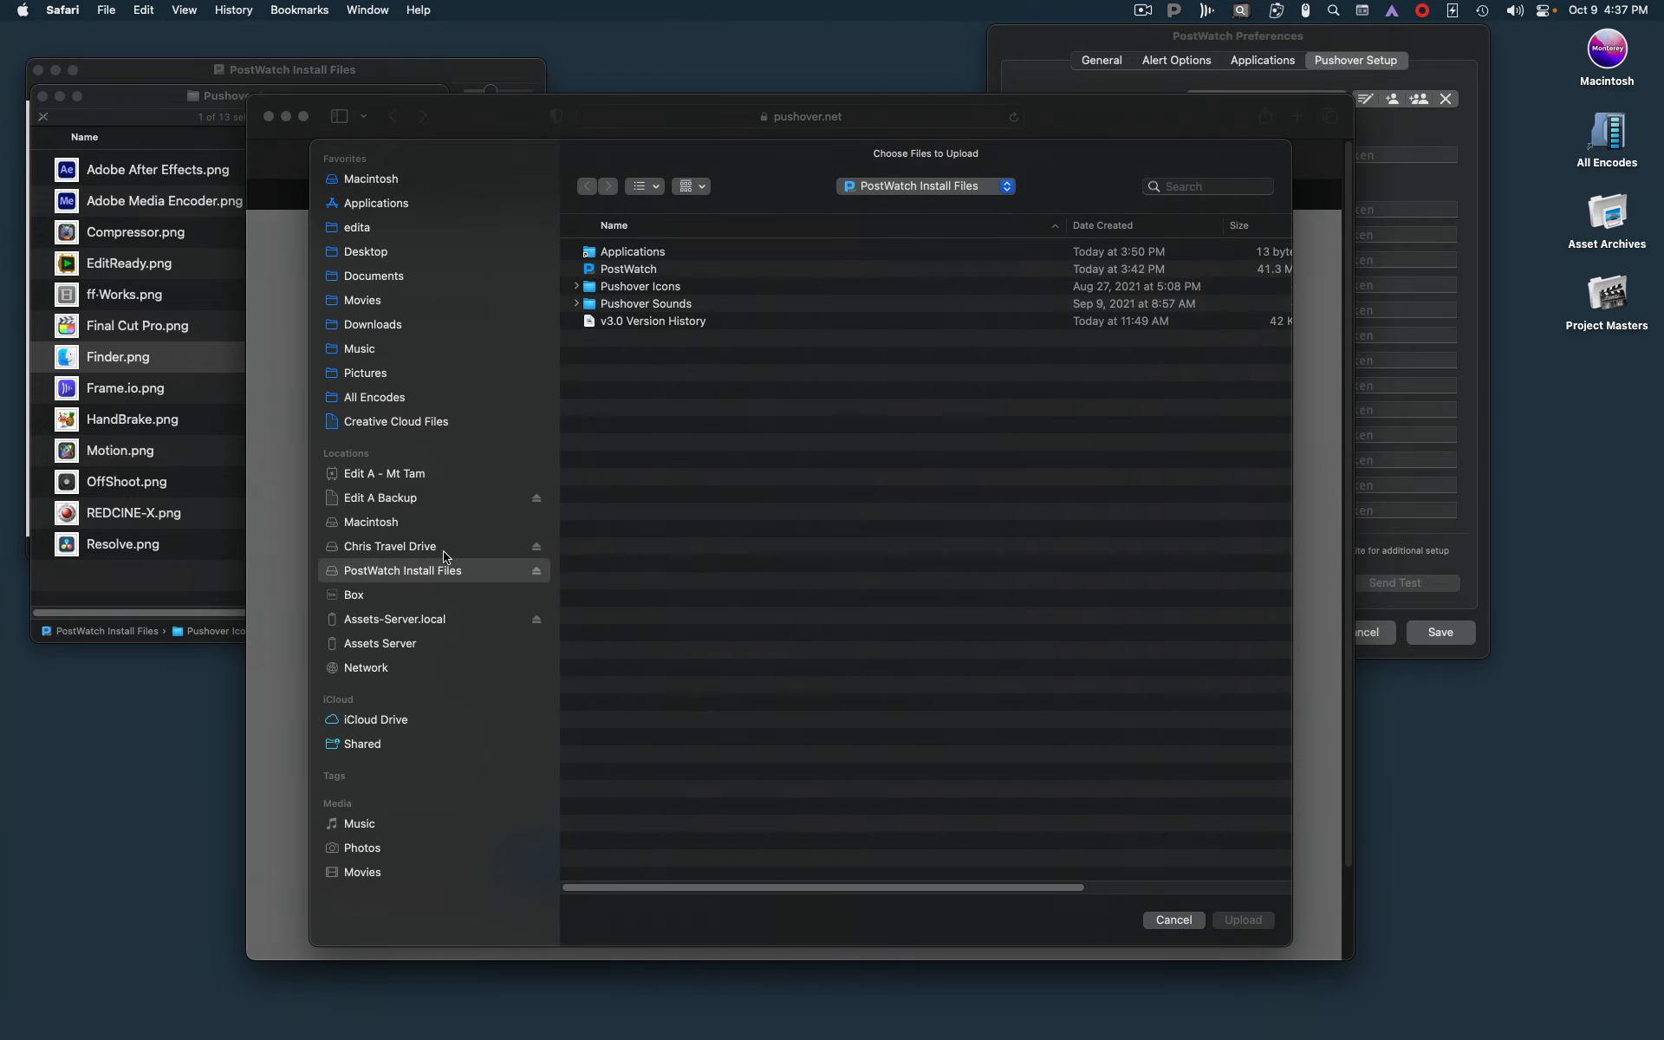
double_click(592, 288)
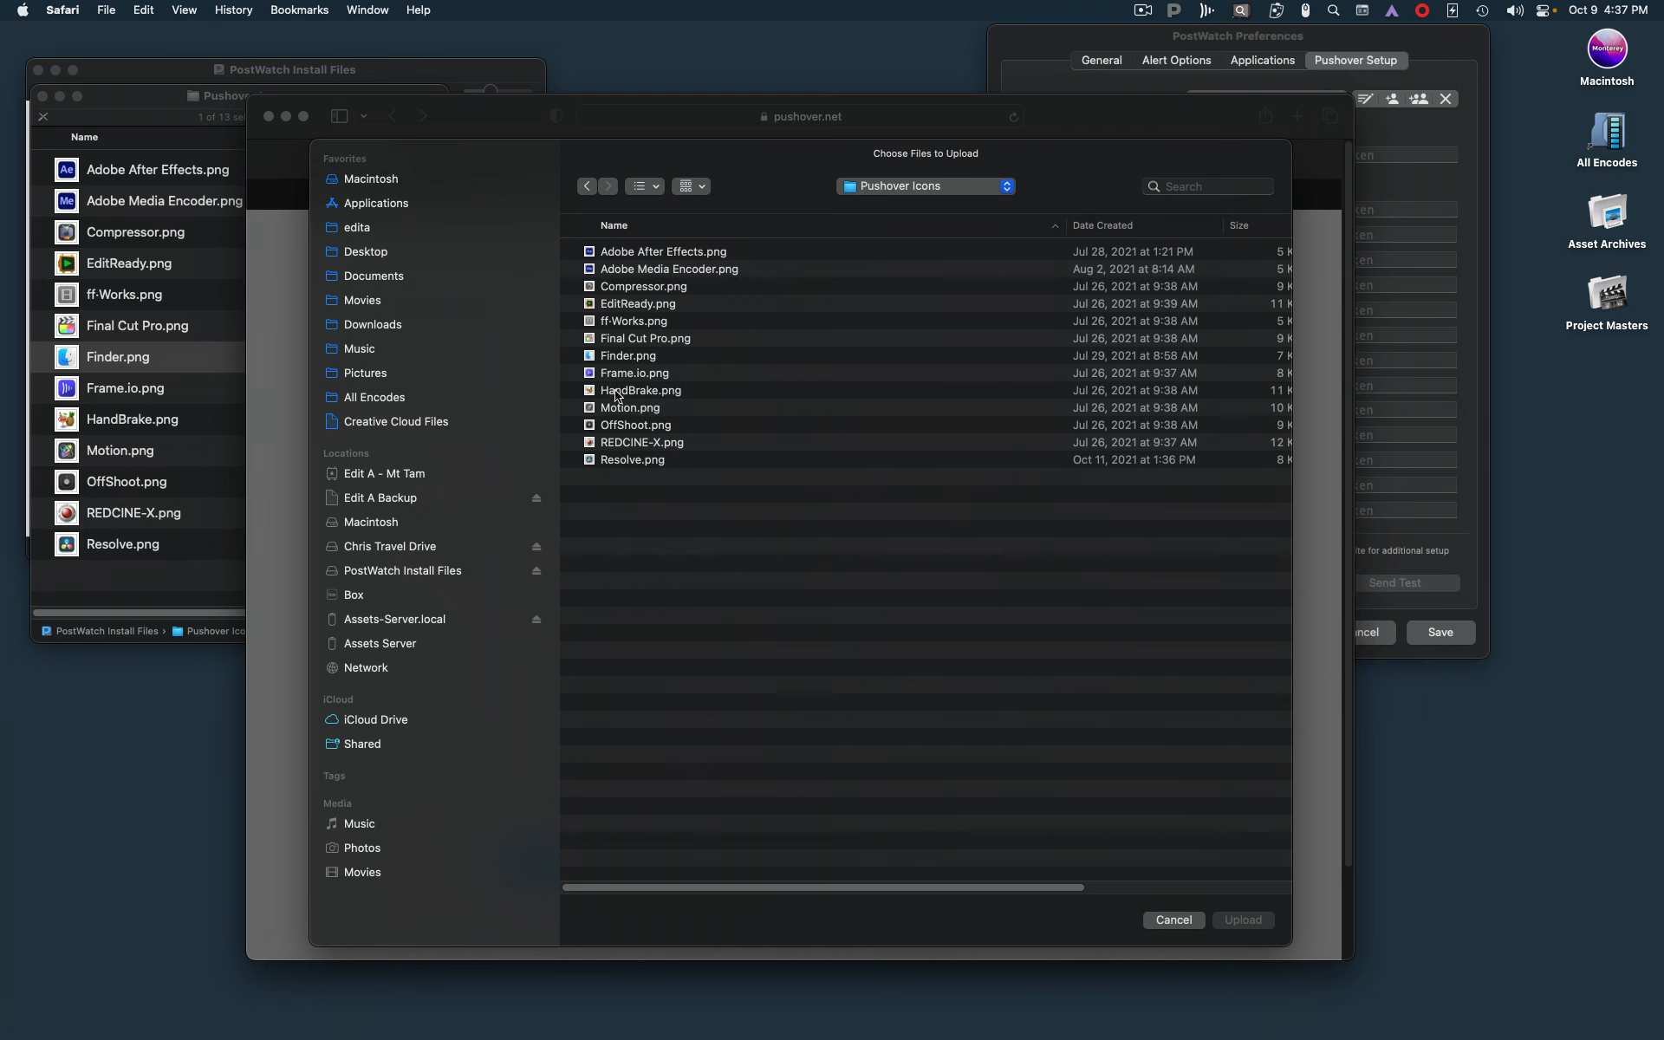
click(595, 361)
click(1243, 920)
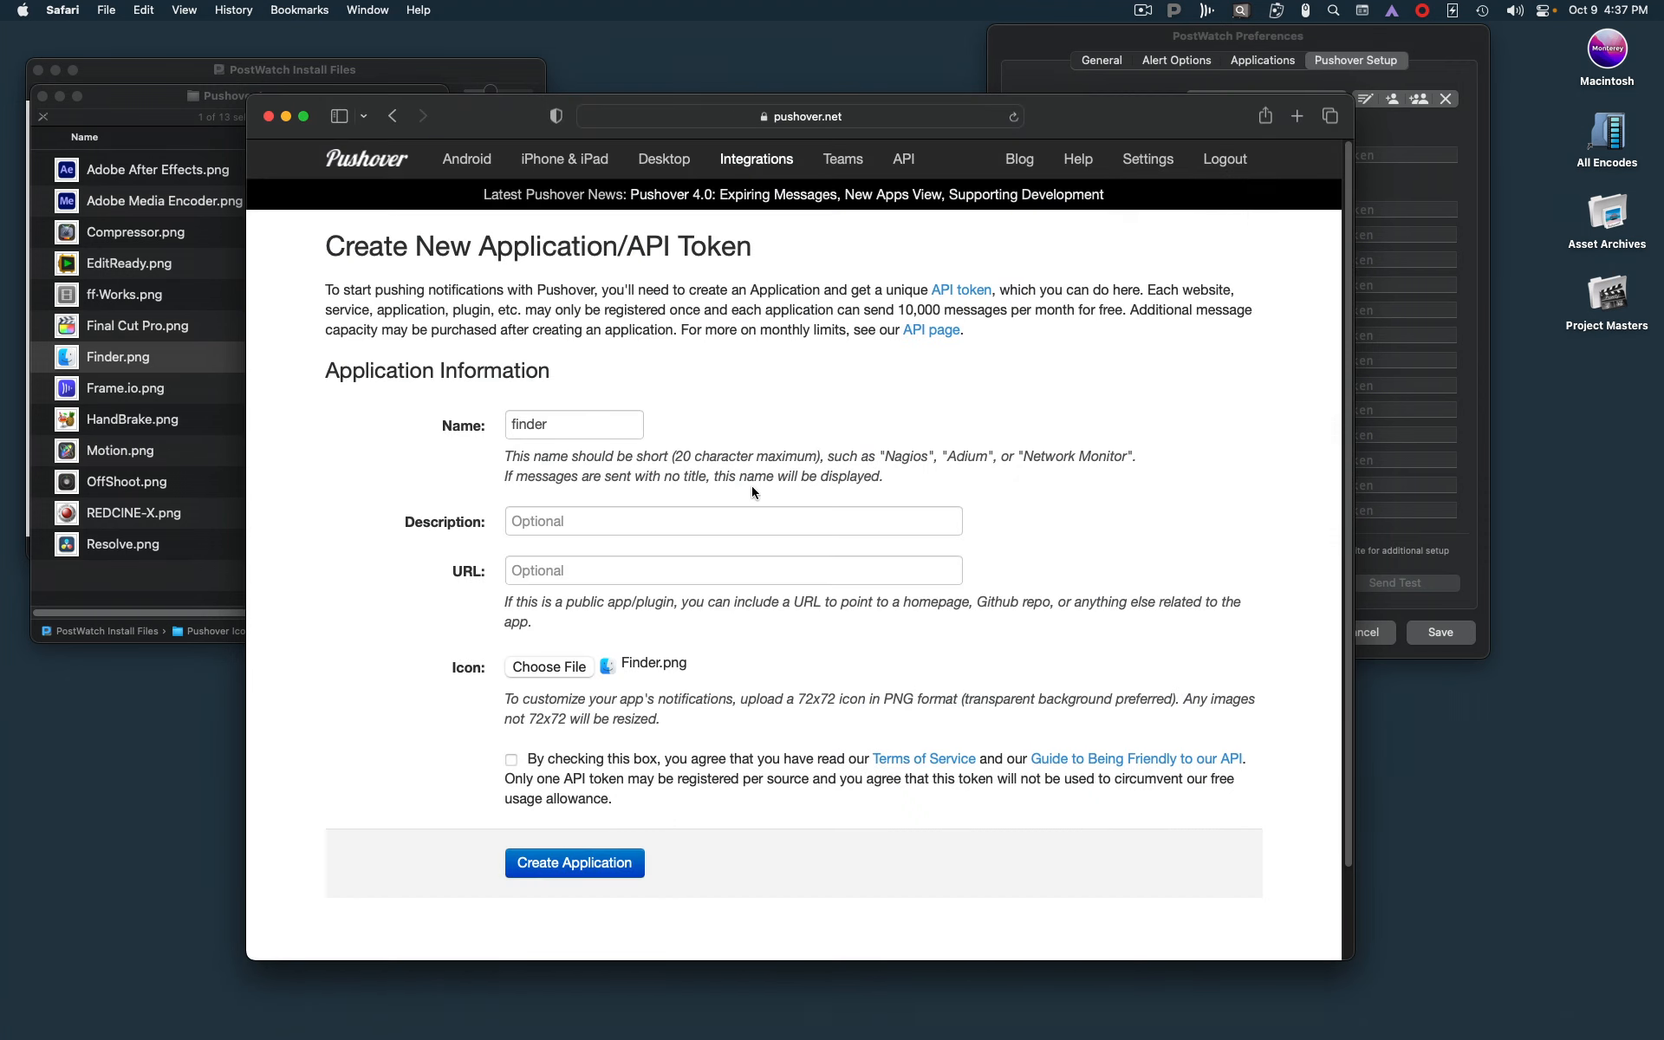
click(508, 761)
click(580, 872)
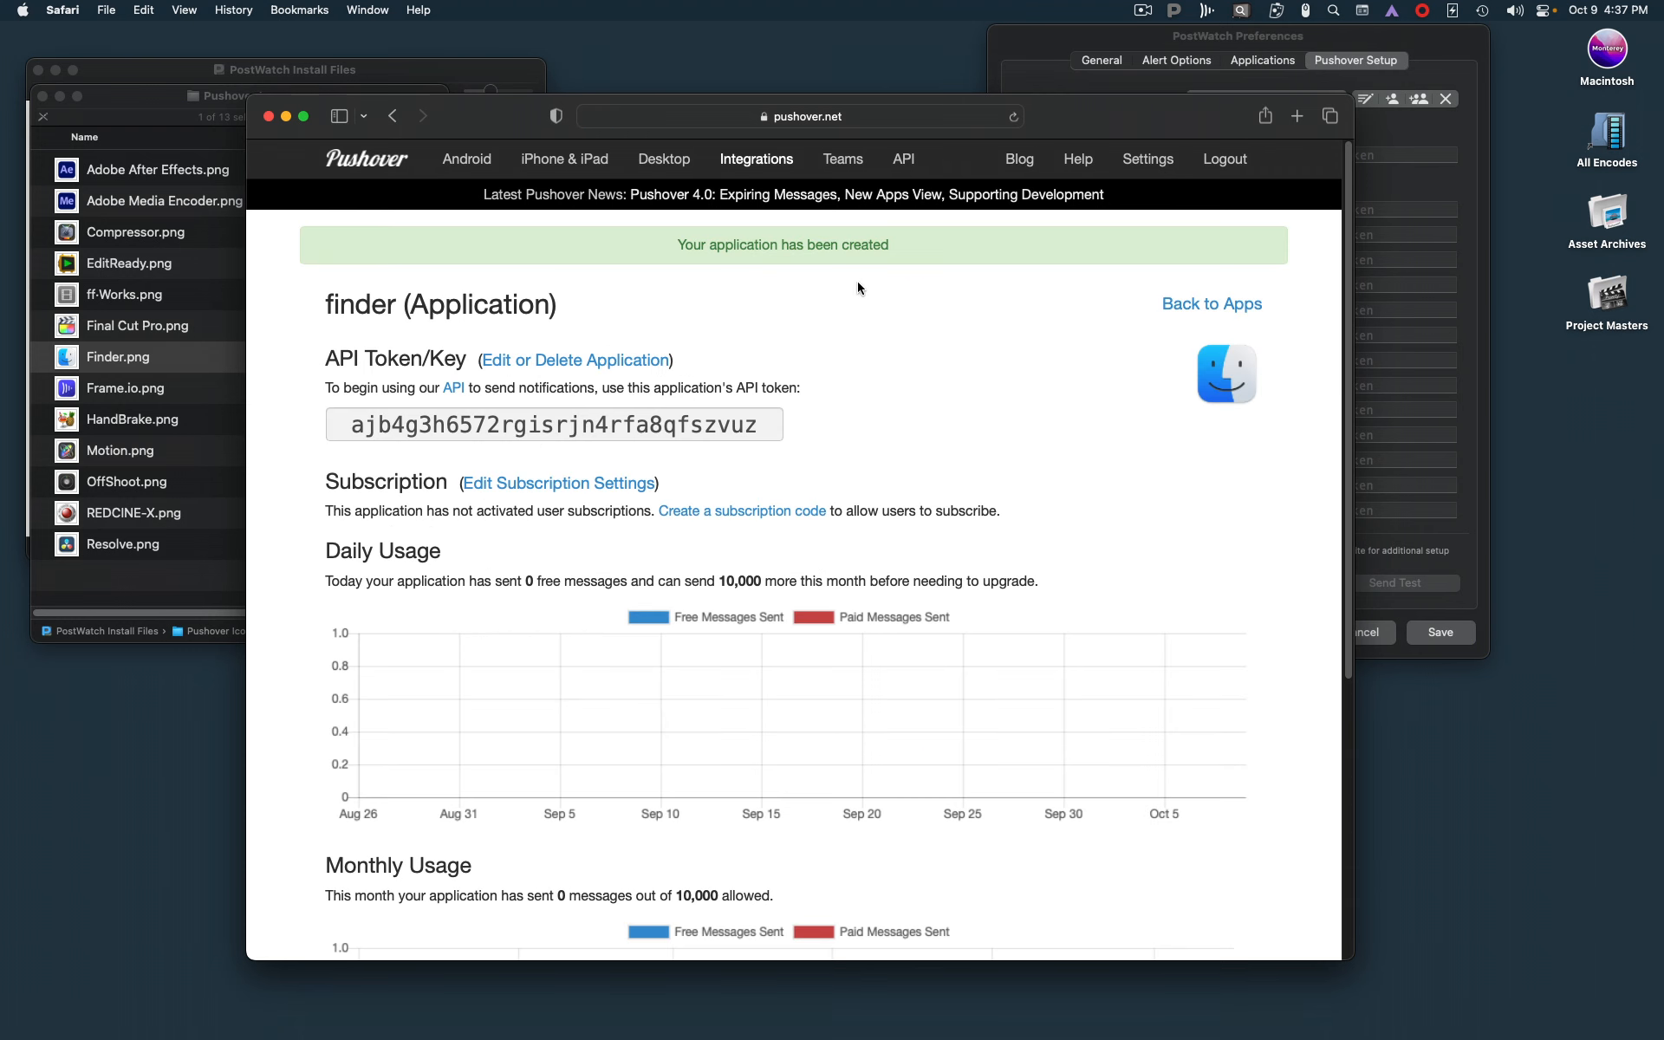
Copy the finder application's API token into the macOS Finder token field in PostWatch Preferences
drag(756, 429, 319, 420)
key(cmd+c)
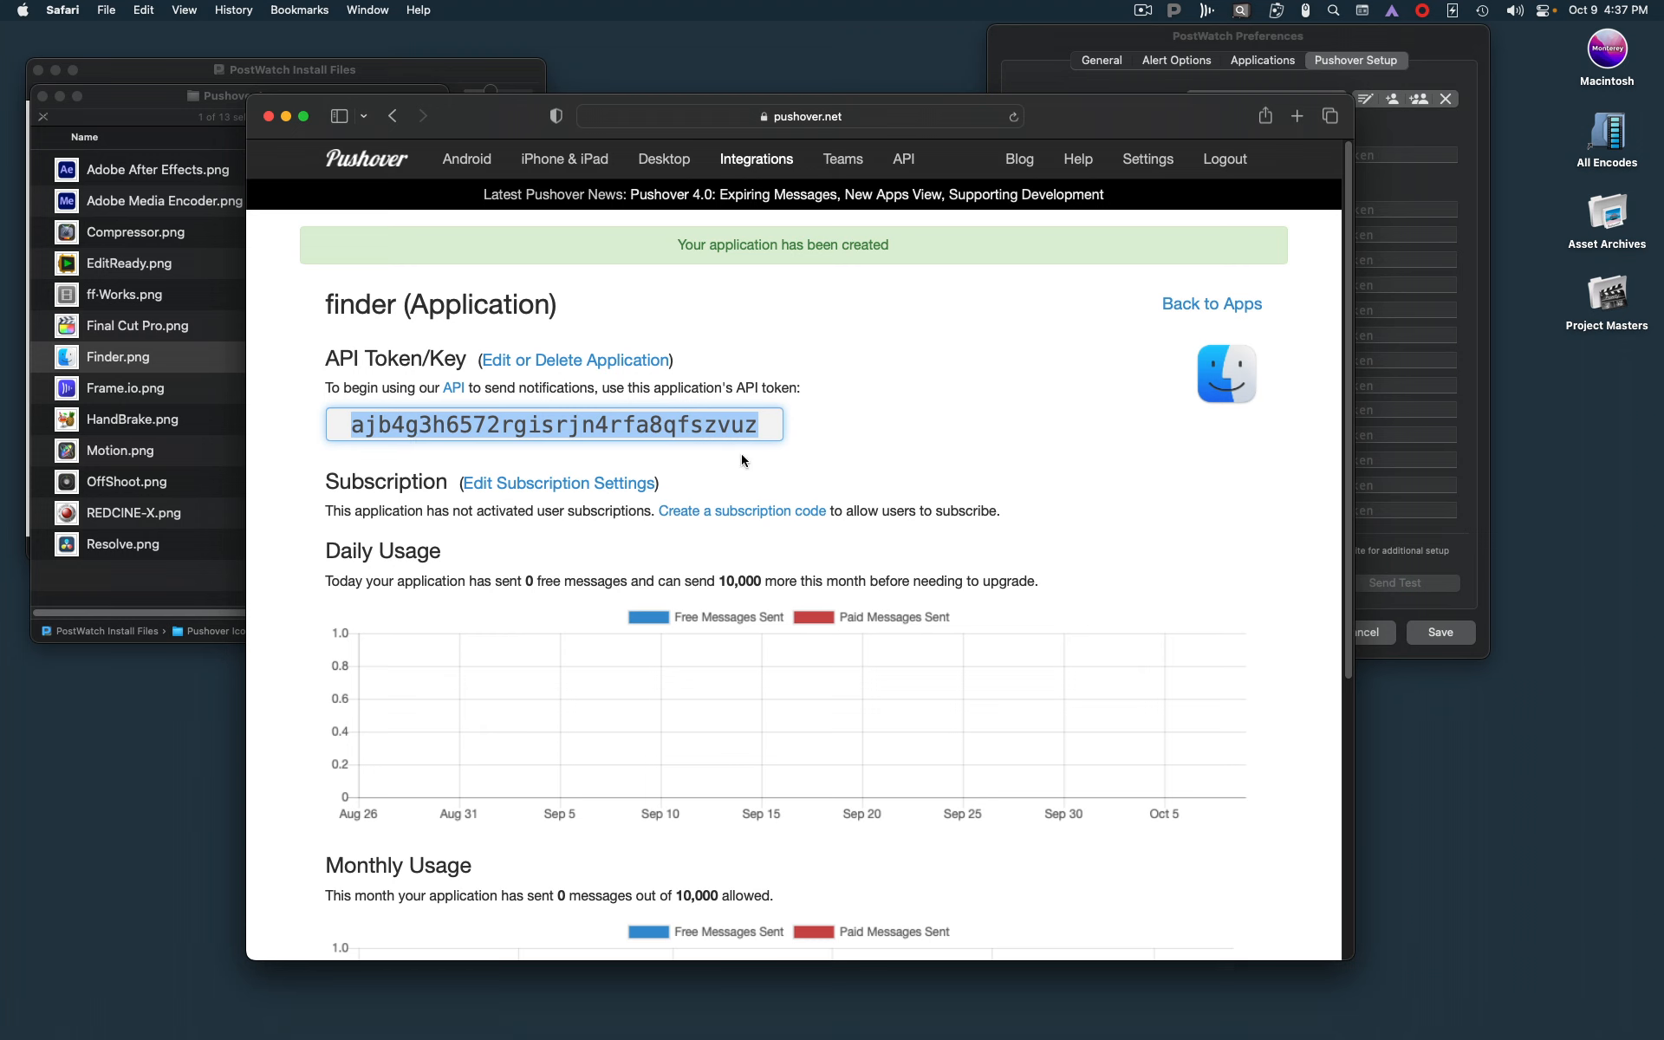
click(1248, 36)
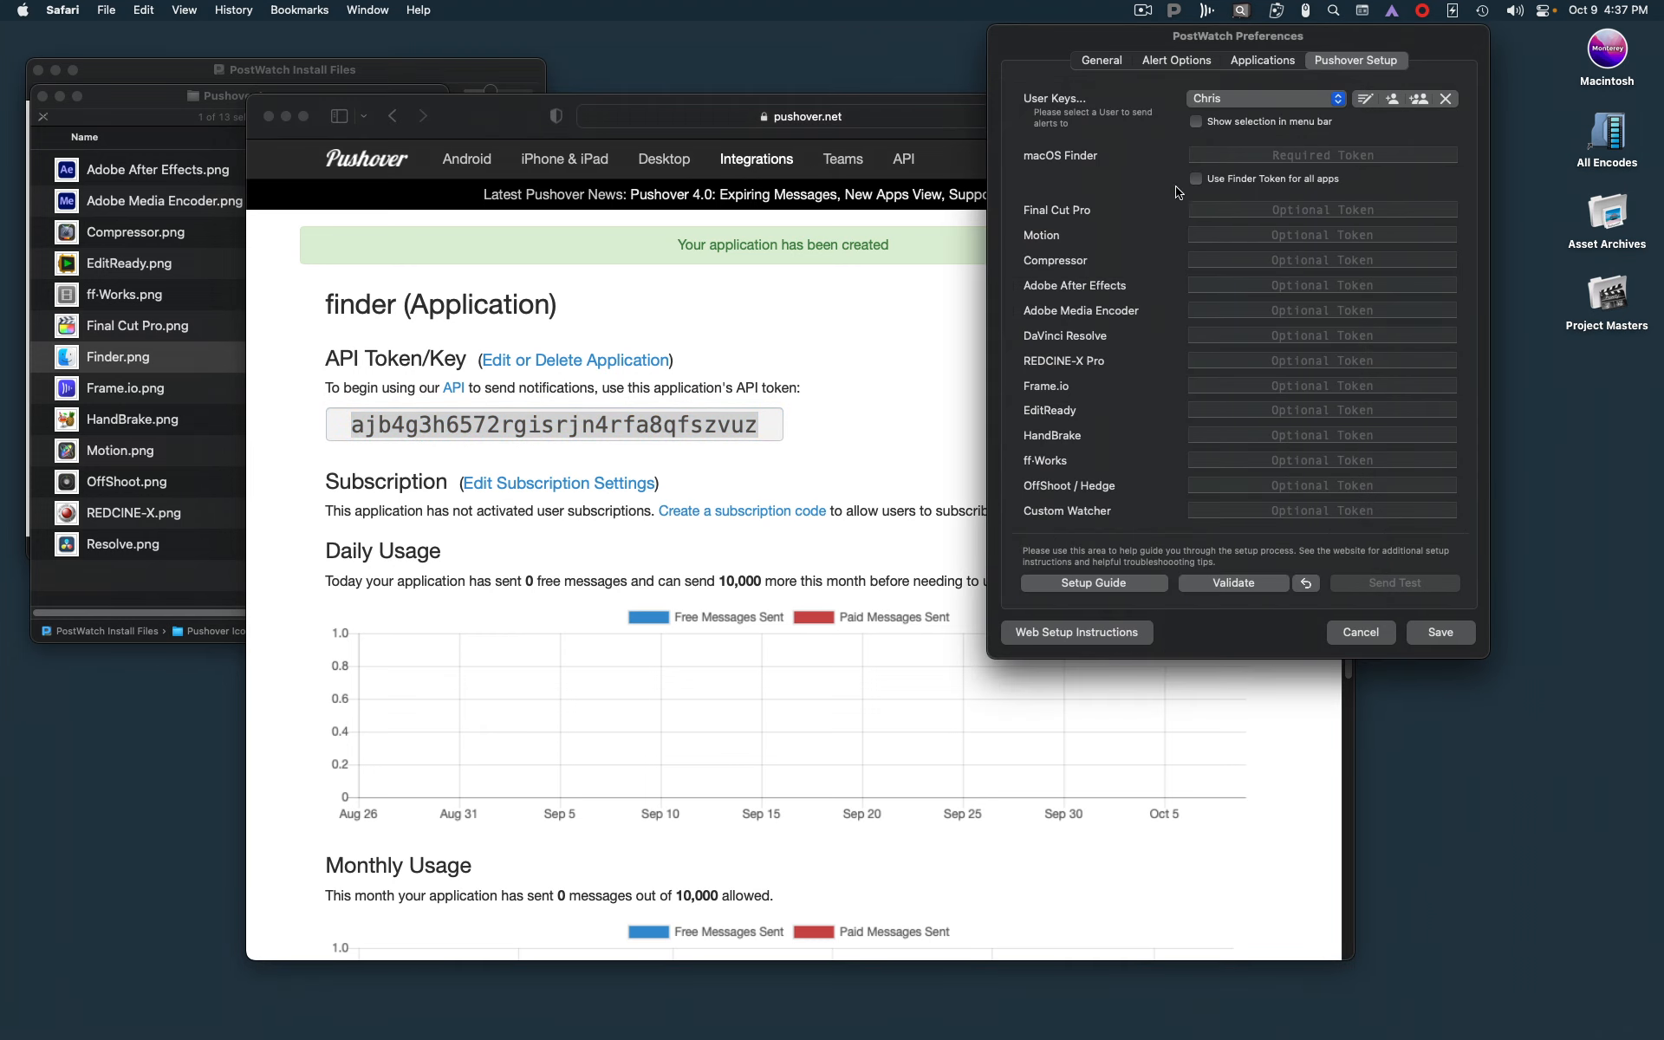
click(1232, 151)
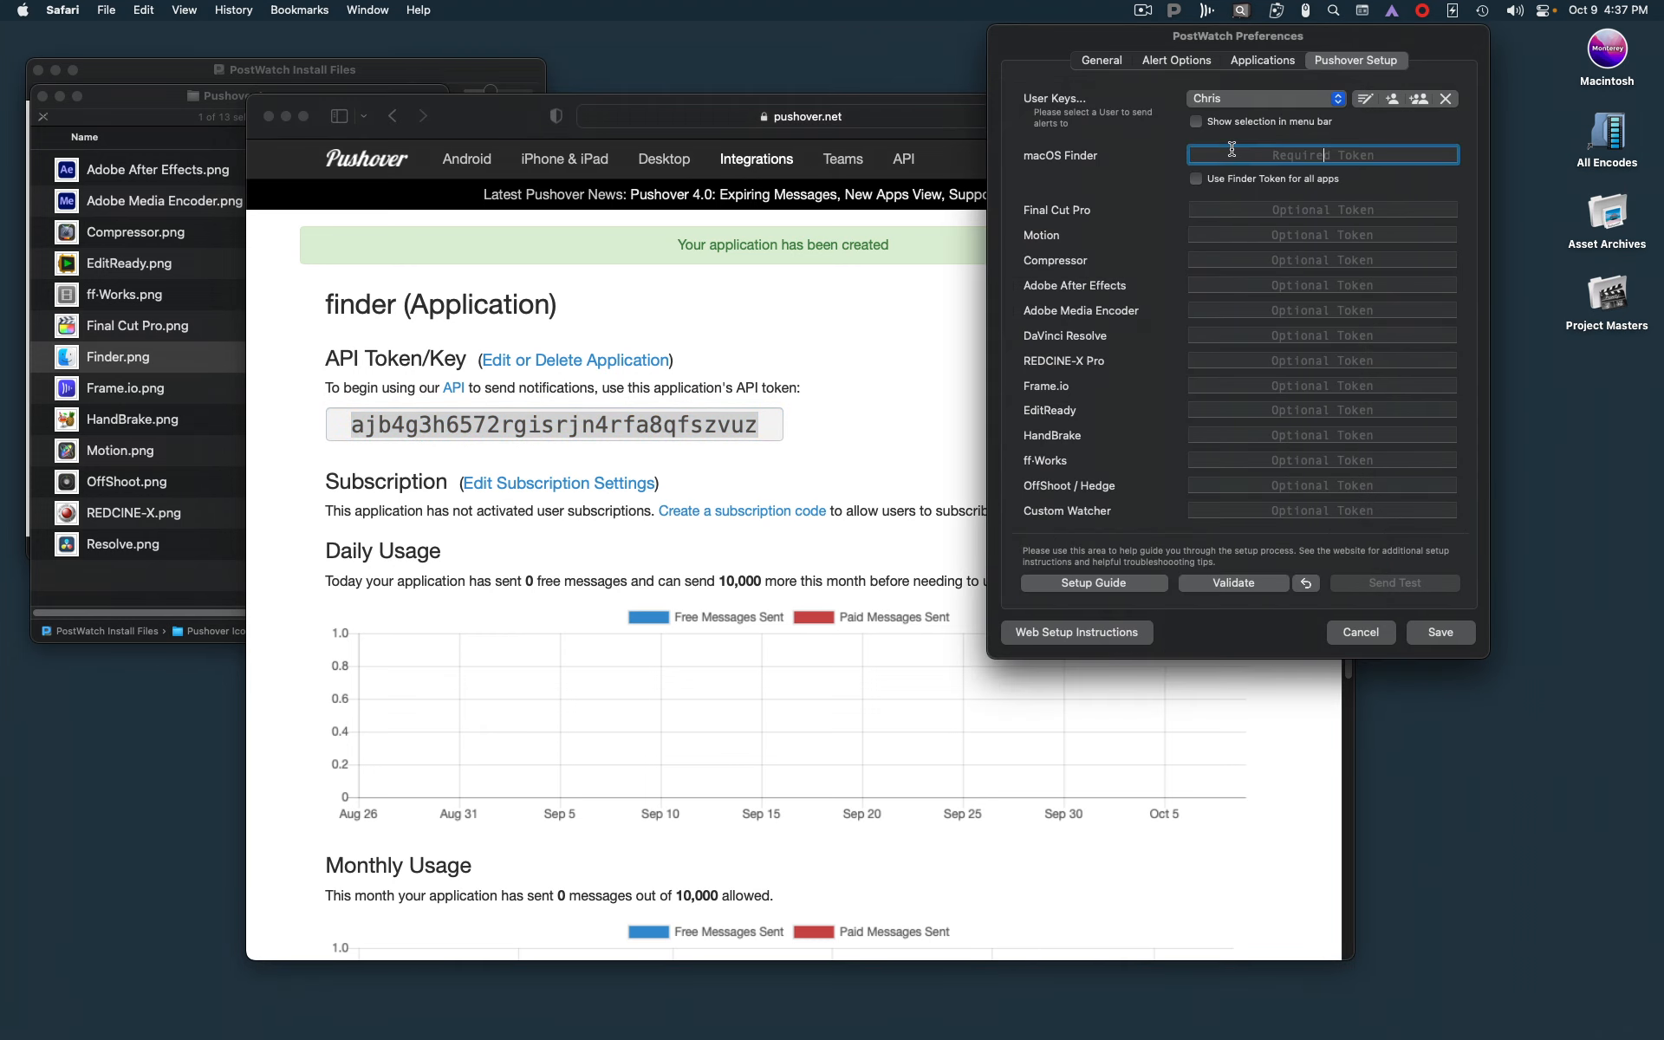
key(cmd+v)
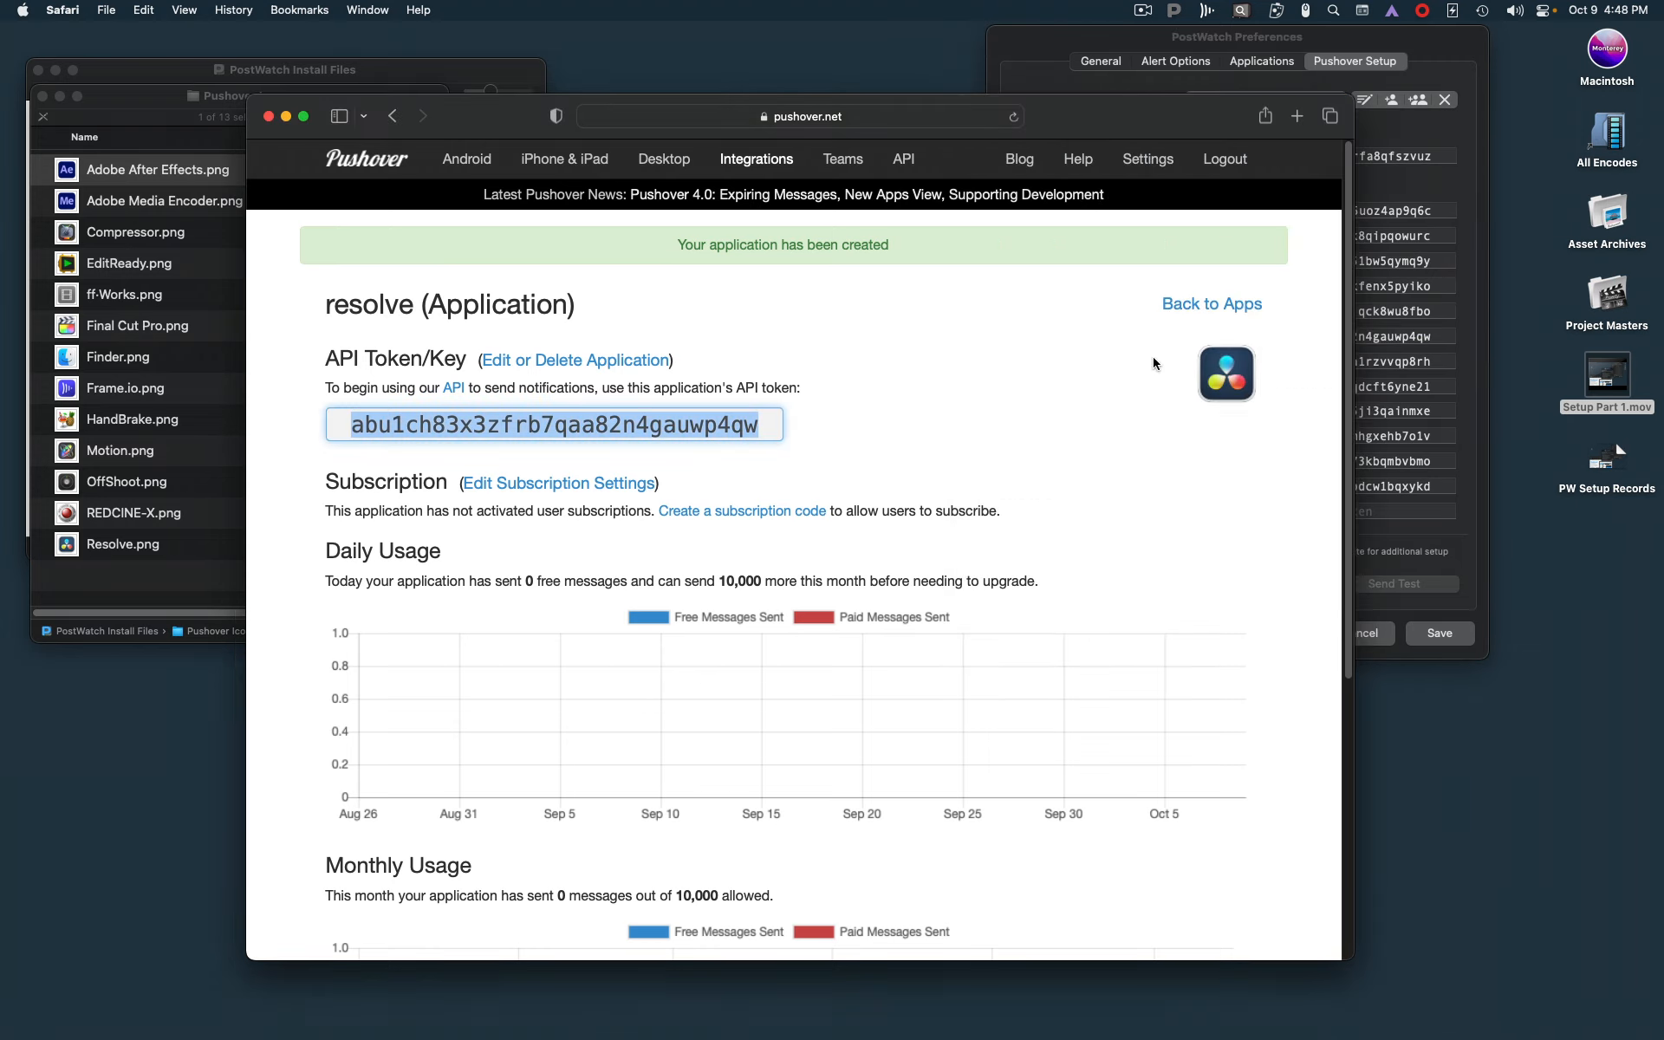
Return to the Pushover account page and start a custom sound with "success" as both name and description
click(1212, 304)
scroll(914, 390, down, 10)
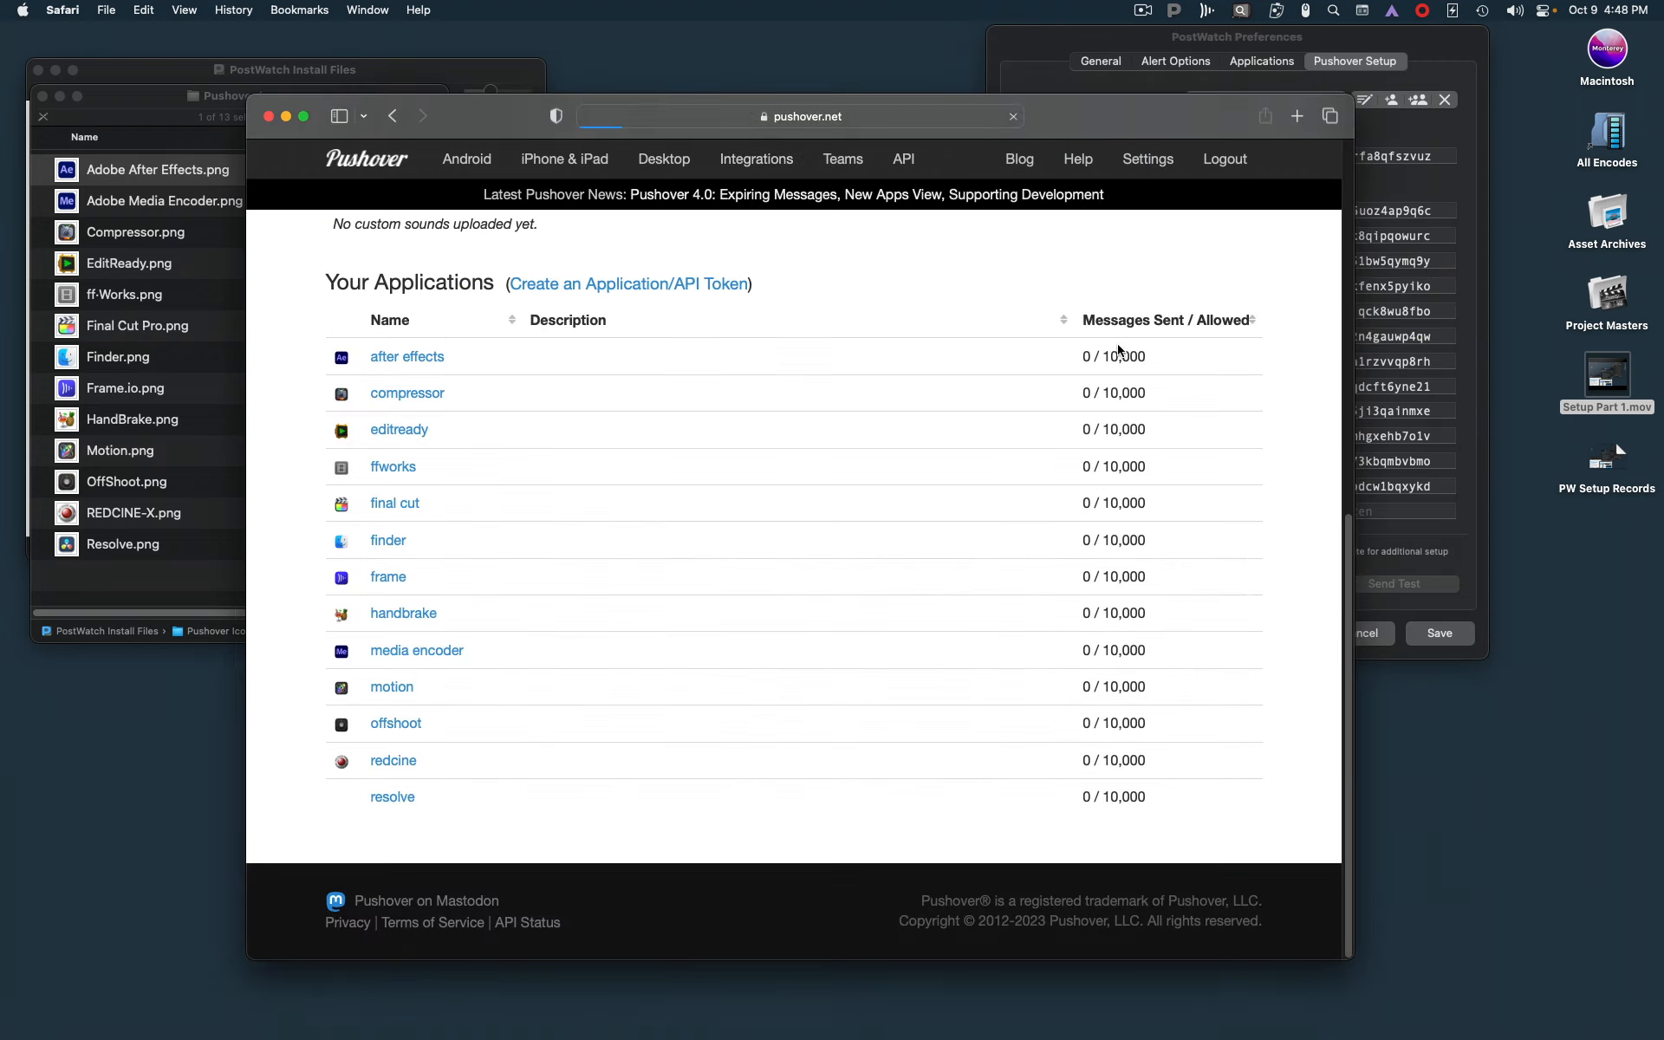
scroll(826, 392, up, 6)
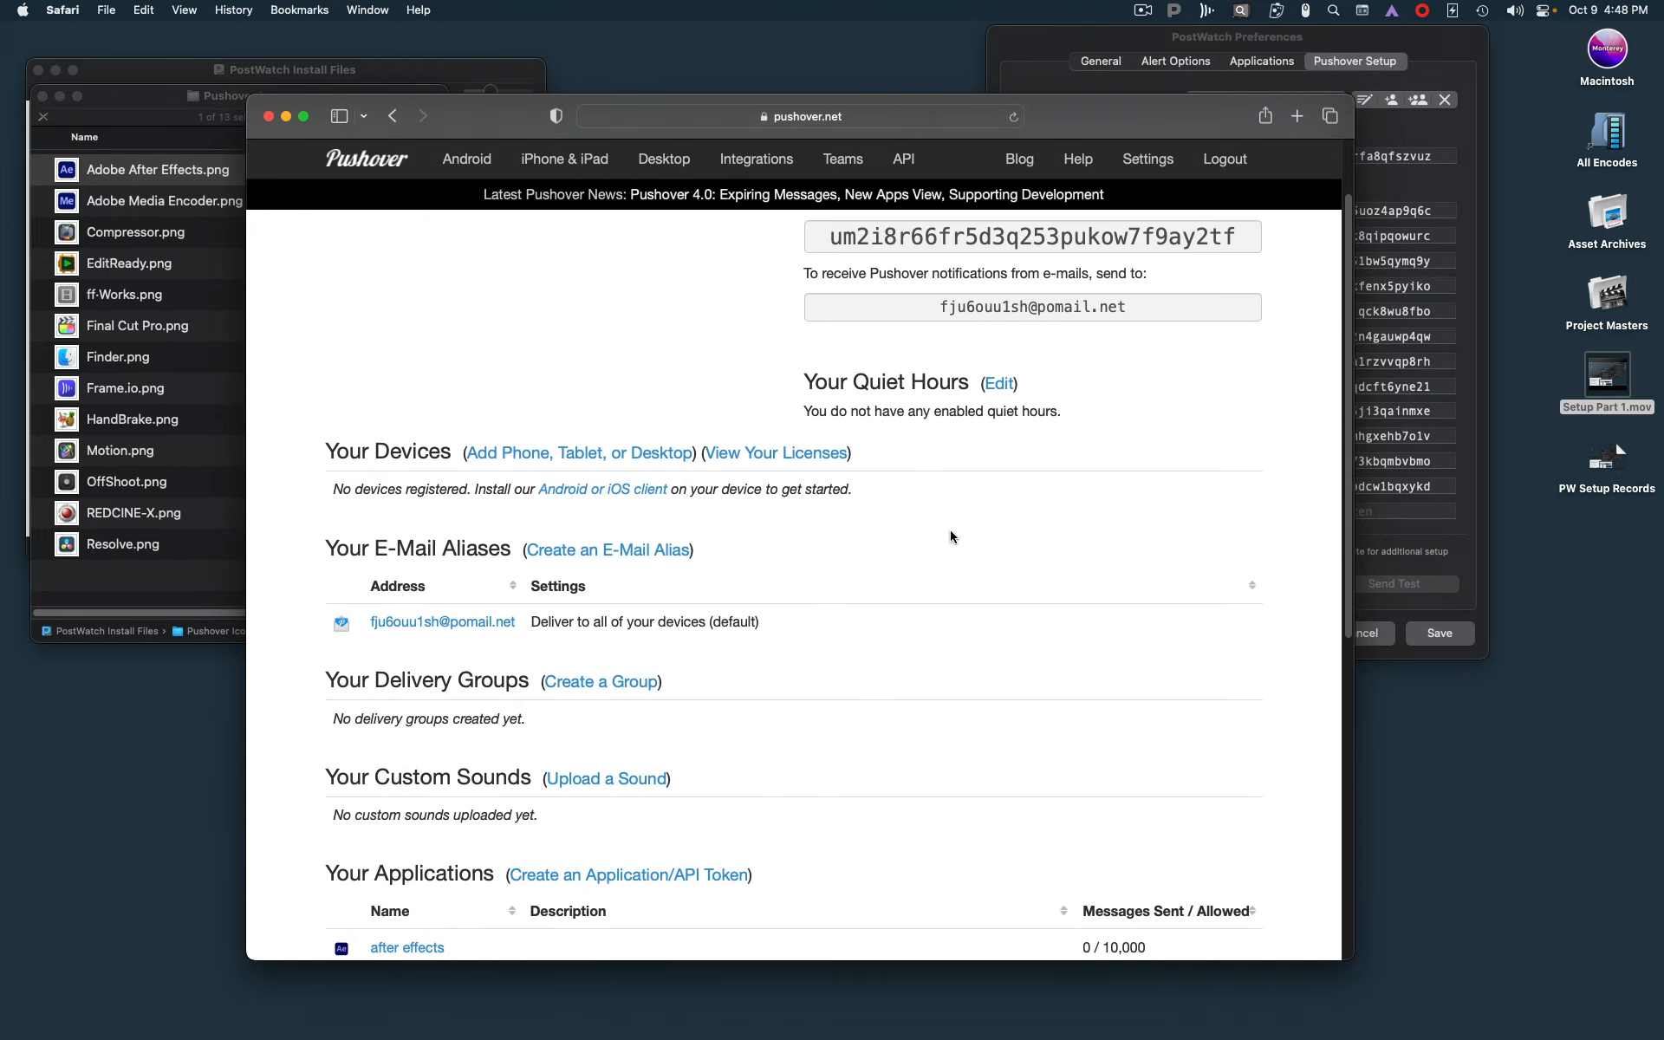
scroll(952, 545, down, 3)
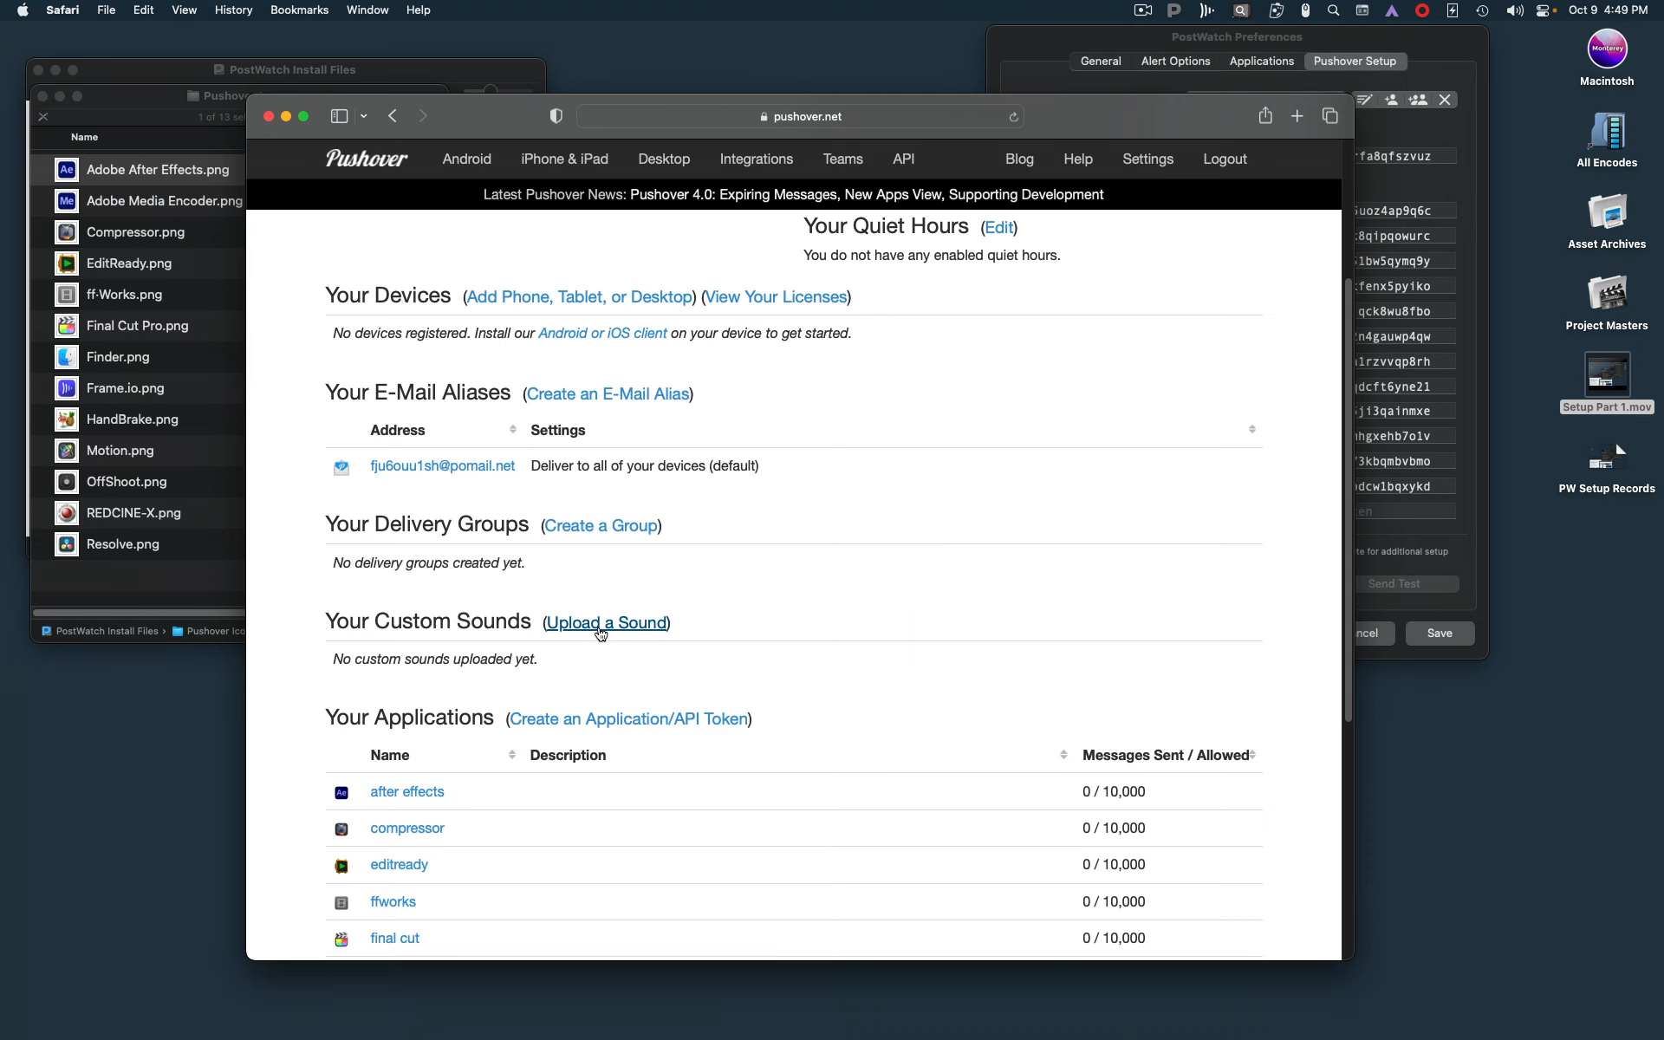
click(601, 634)
click(556, 445)
text(success)
key(Tab)
text(s)
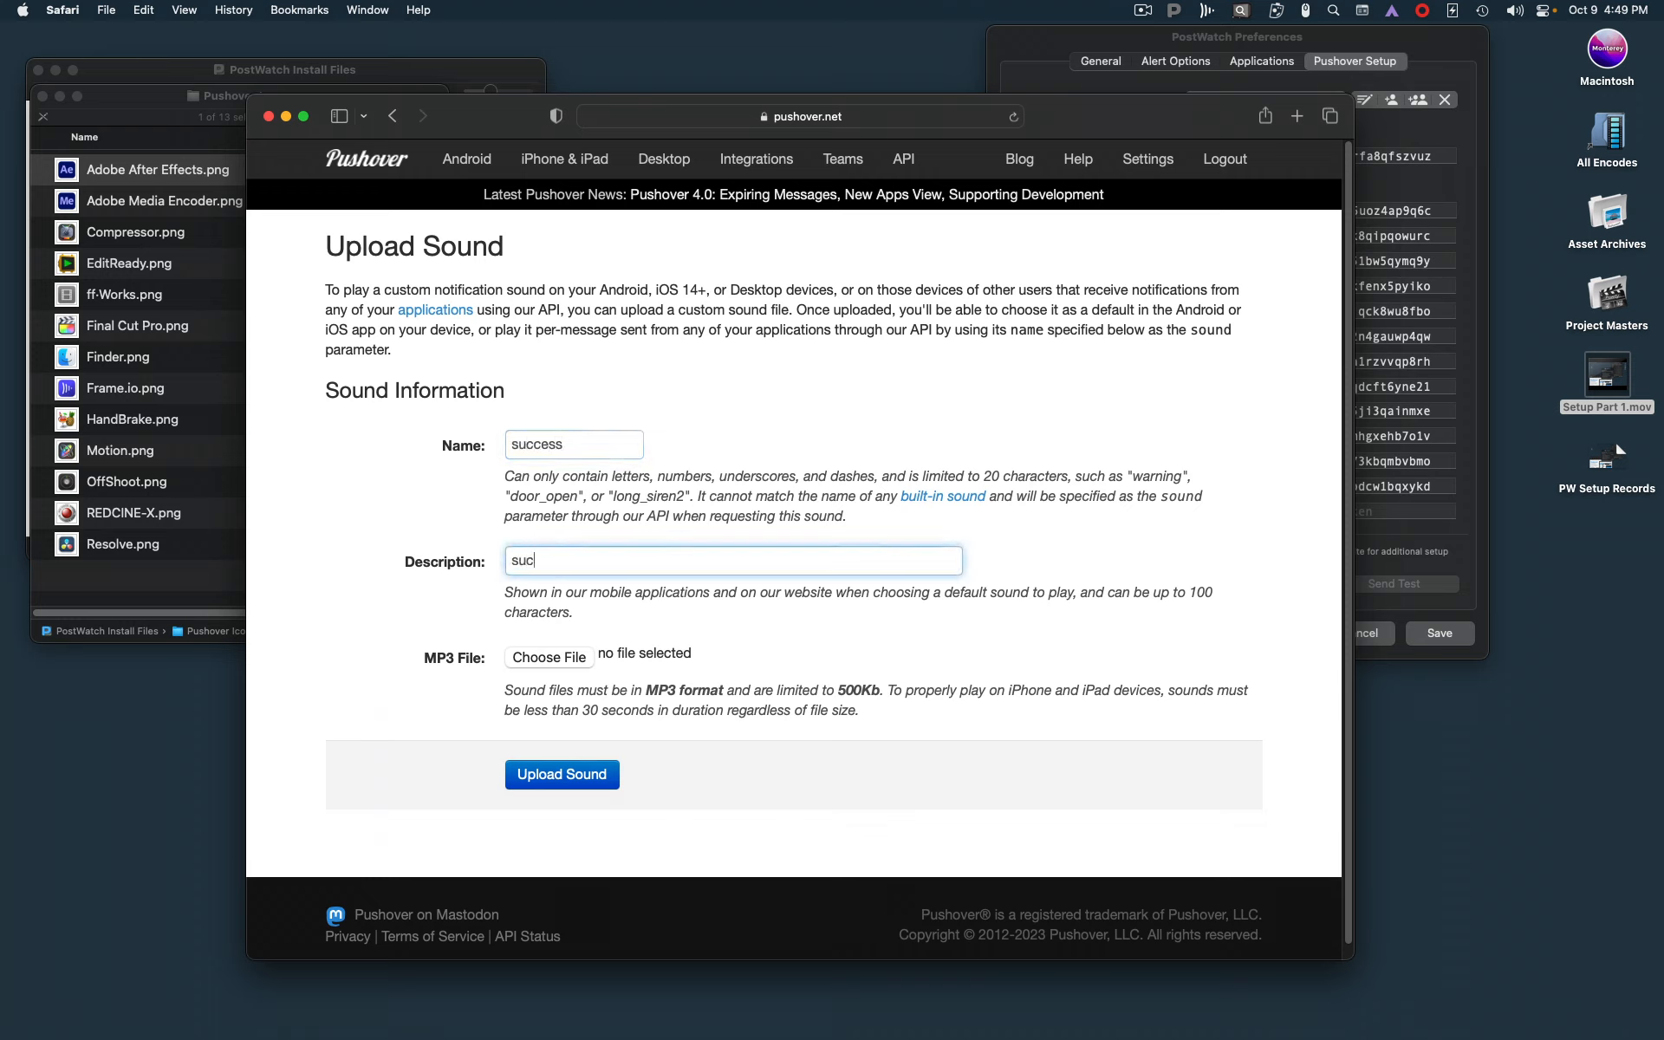
text(uccess)
Attach pw-success.mp3 to the sound form and upload the sound
click(555, 660)
double_click(684, 271)
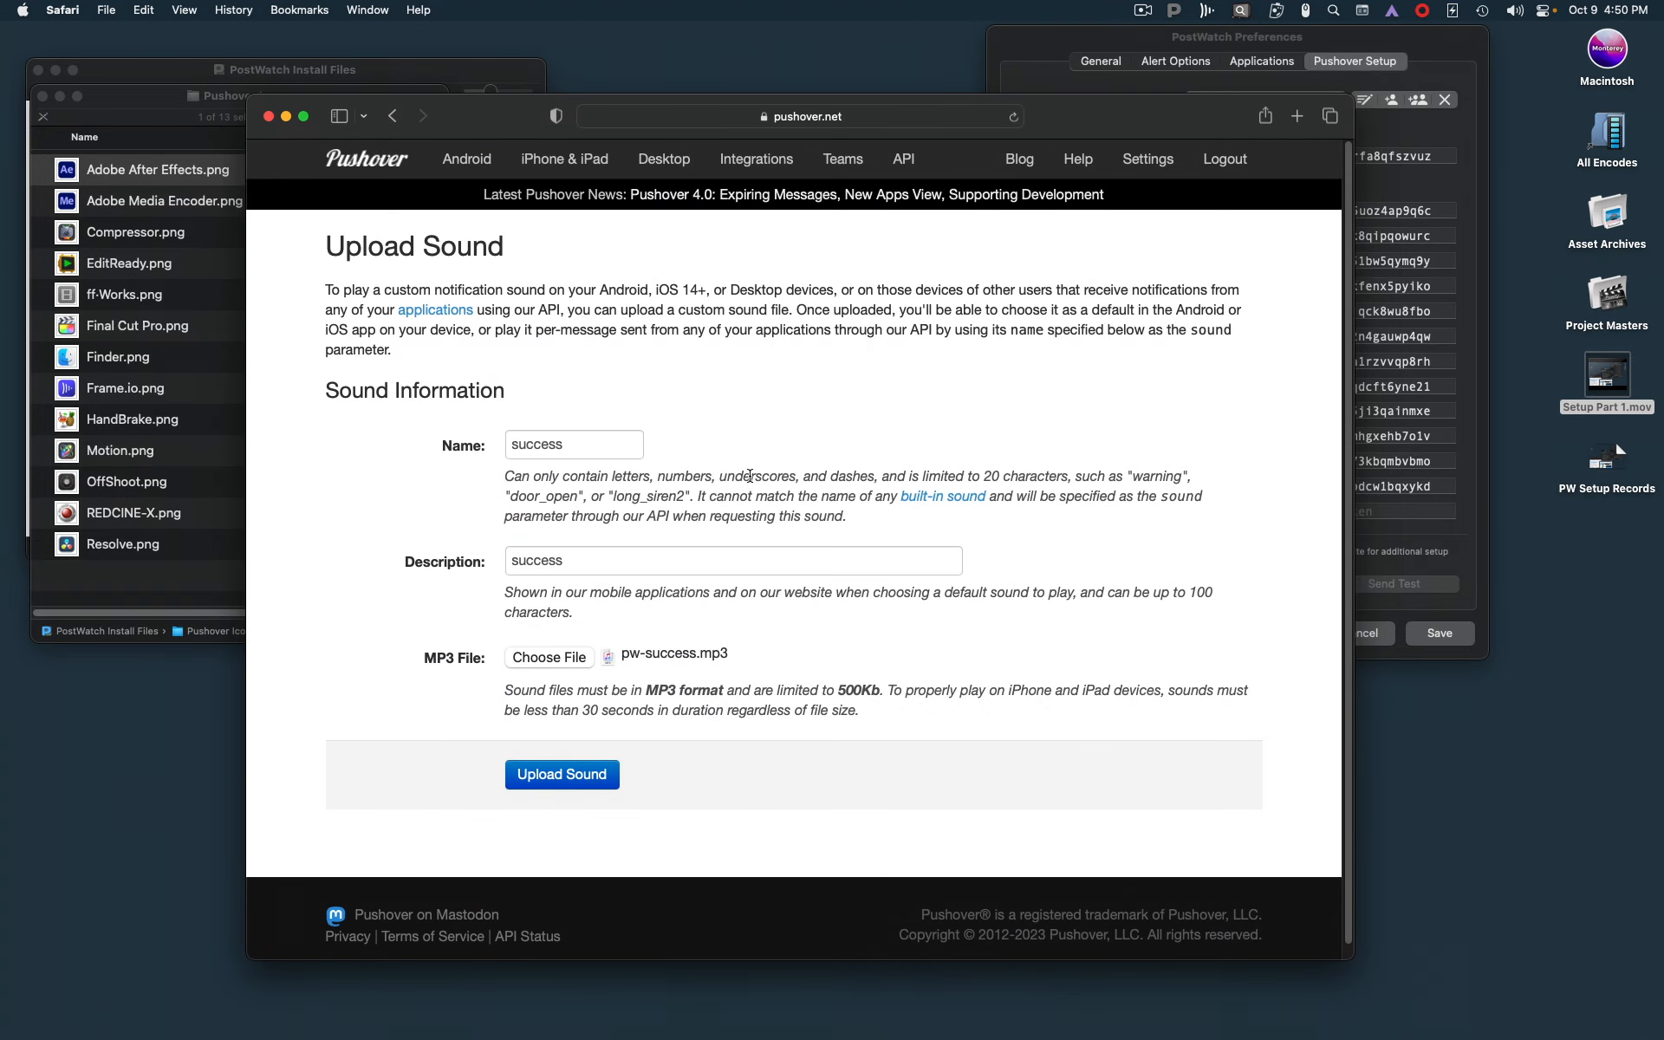
click(561, 774)
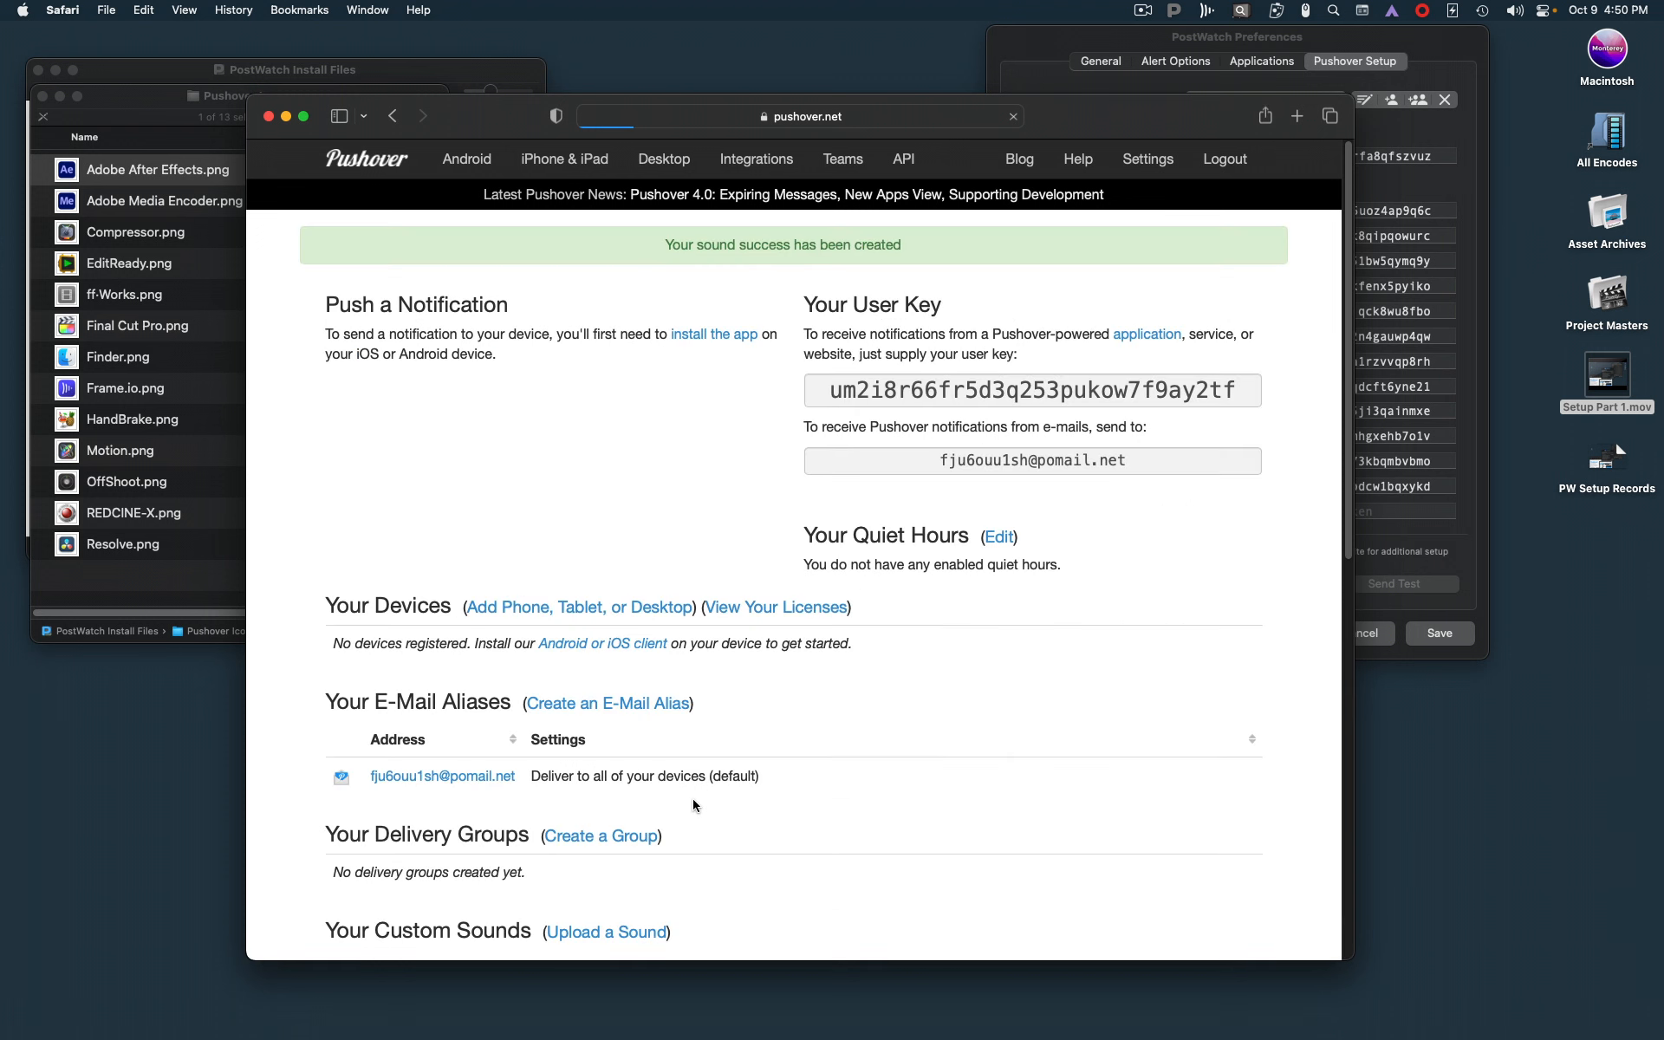
Upload a second custom sound with "fail" as its name and description, using the supplied fail sound file
scroll(850, 810, down, 5)
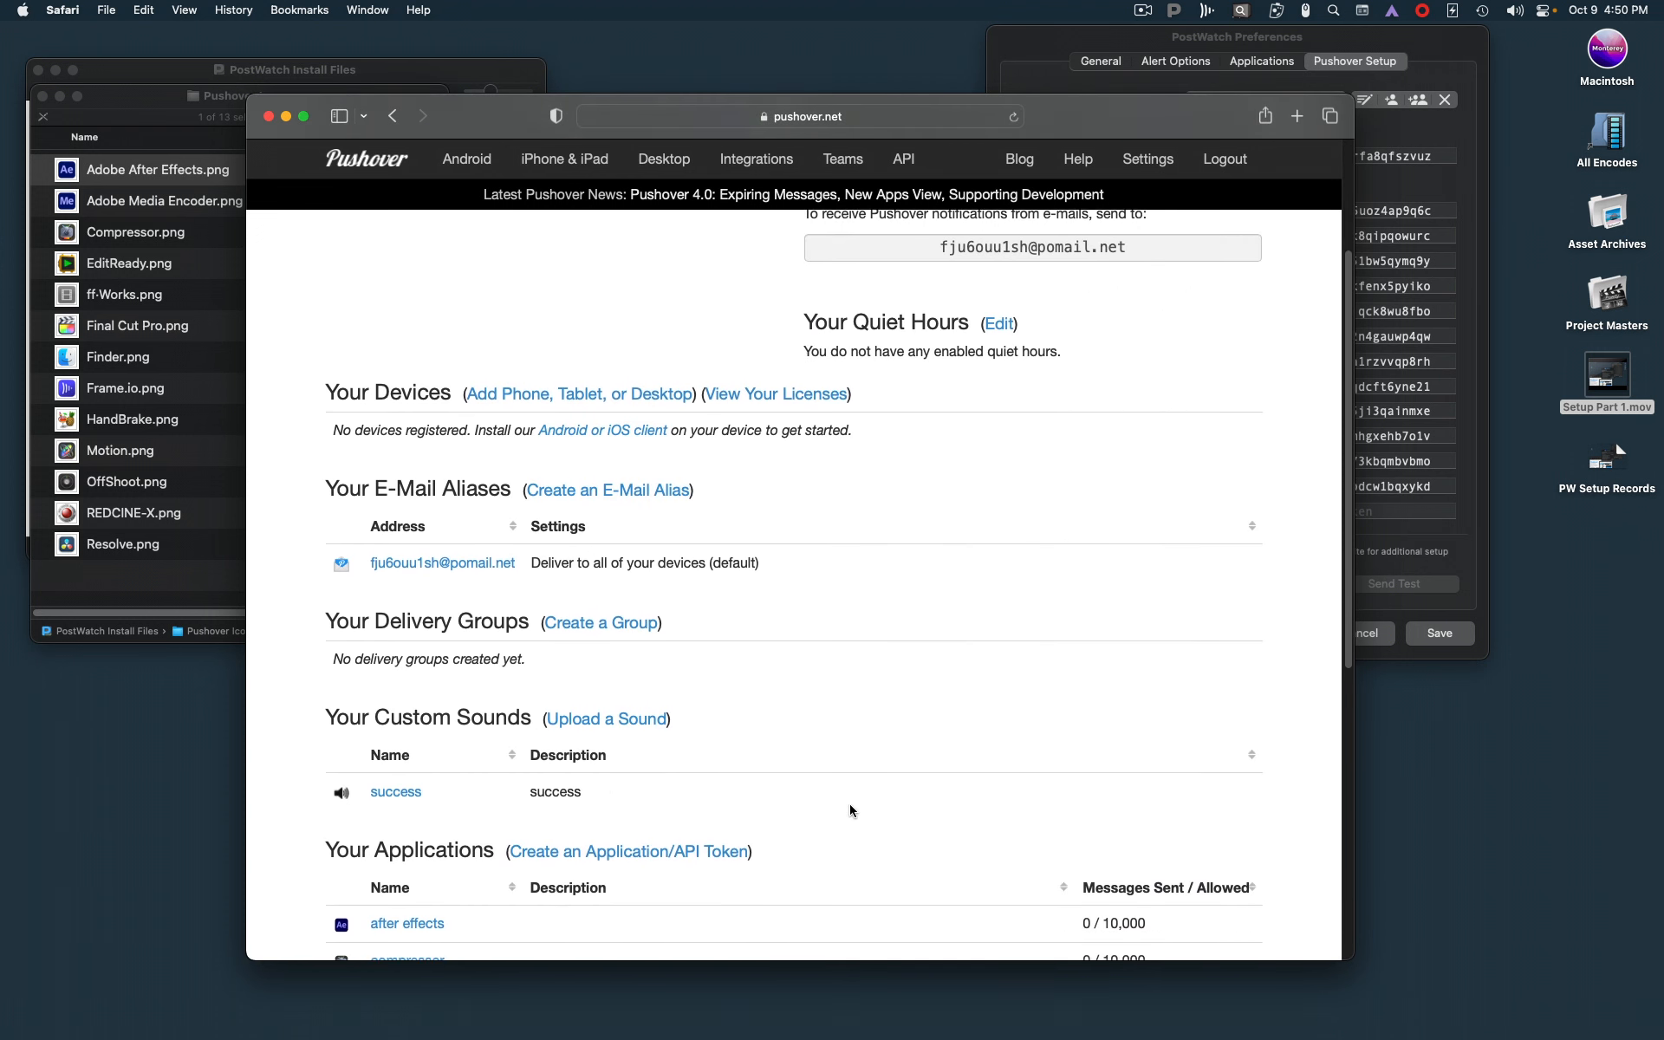
click(646, 699)
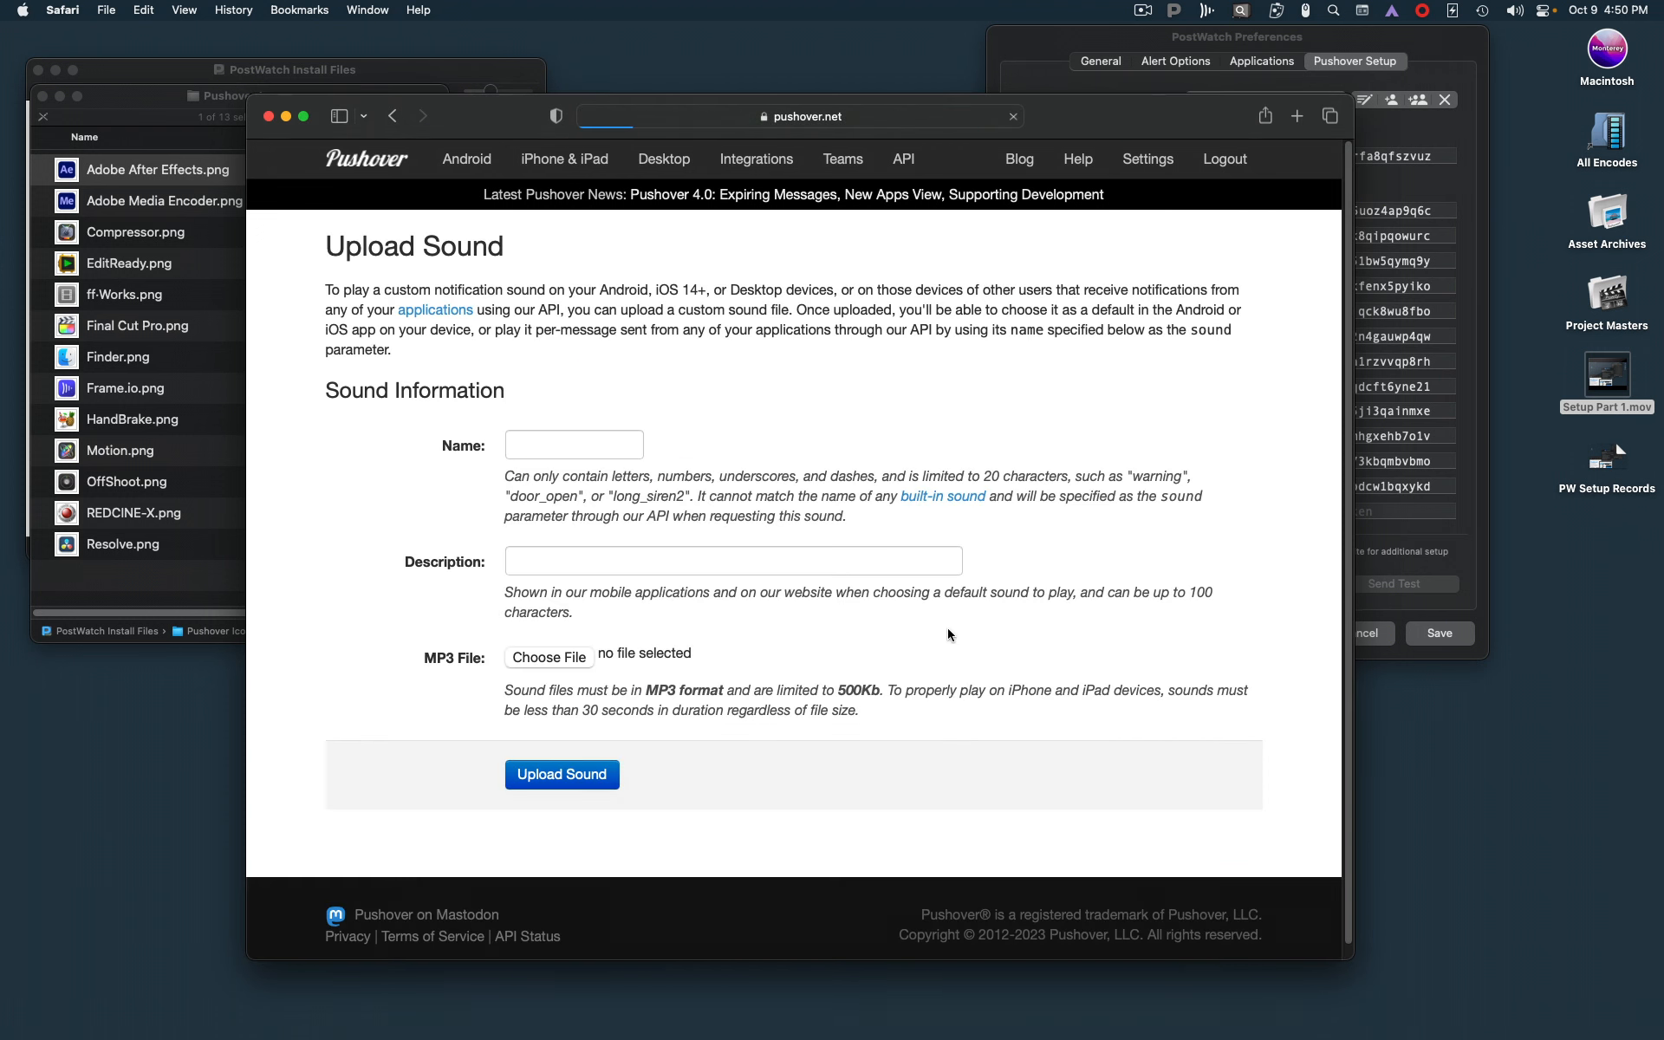
click(580, 446)
text(fail)
key(Tab)
click(532, 662)
double_click(607, 252)
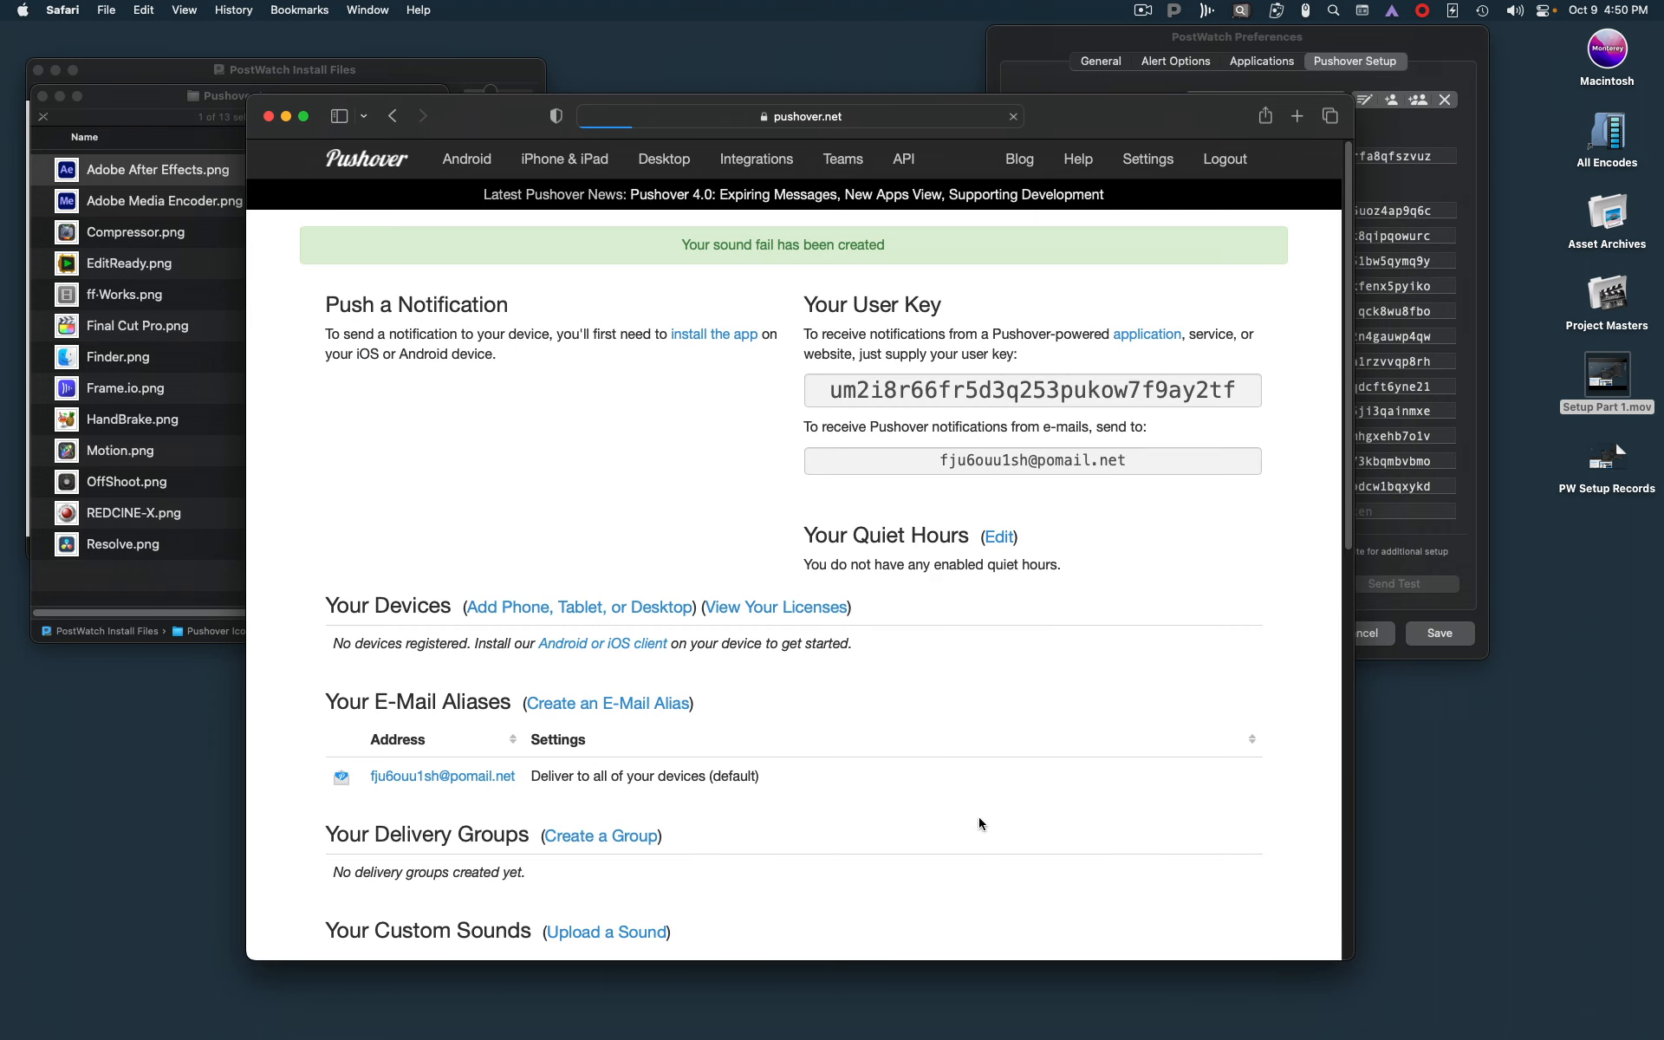
Check the Custom Sounds list on the Pushover account page
scroll(1008, 775, down, 5)
scroll(1008, 776, down, 5)
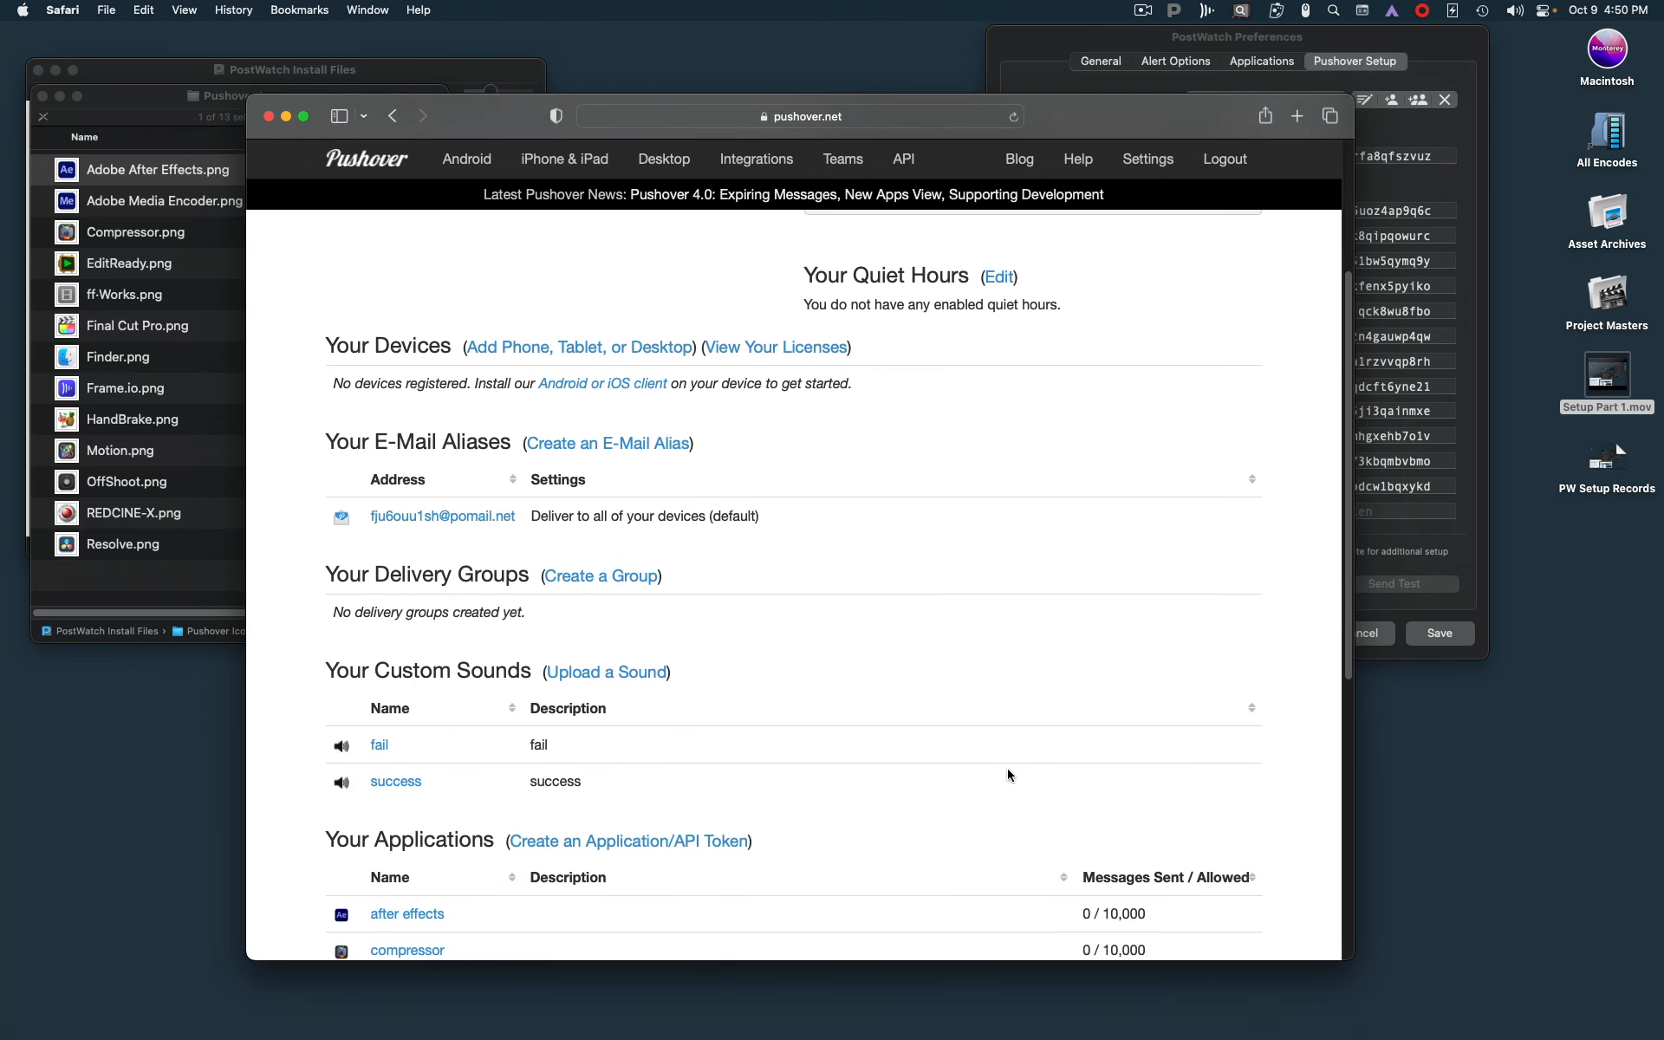
scroll(1008, 775, up, 8)
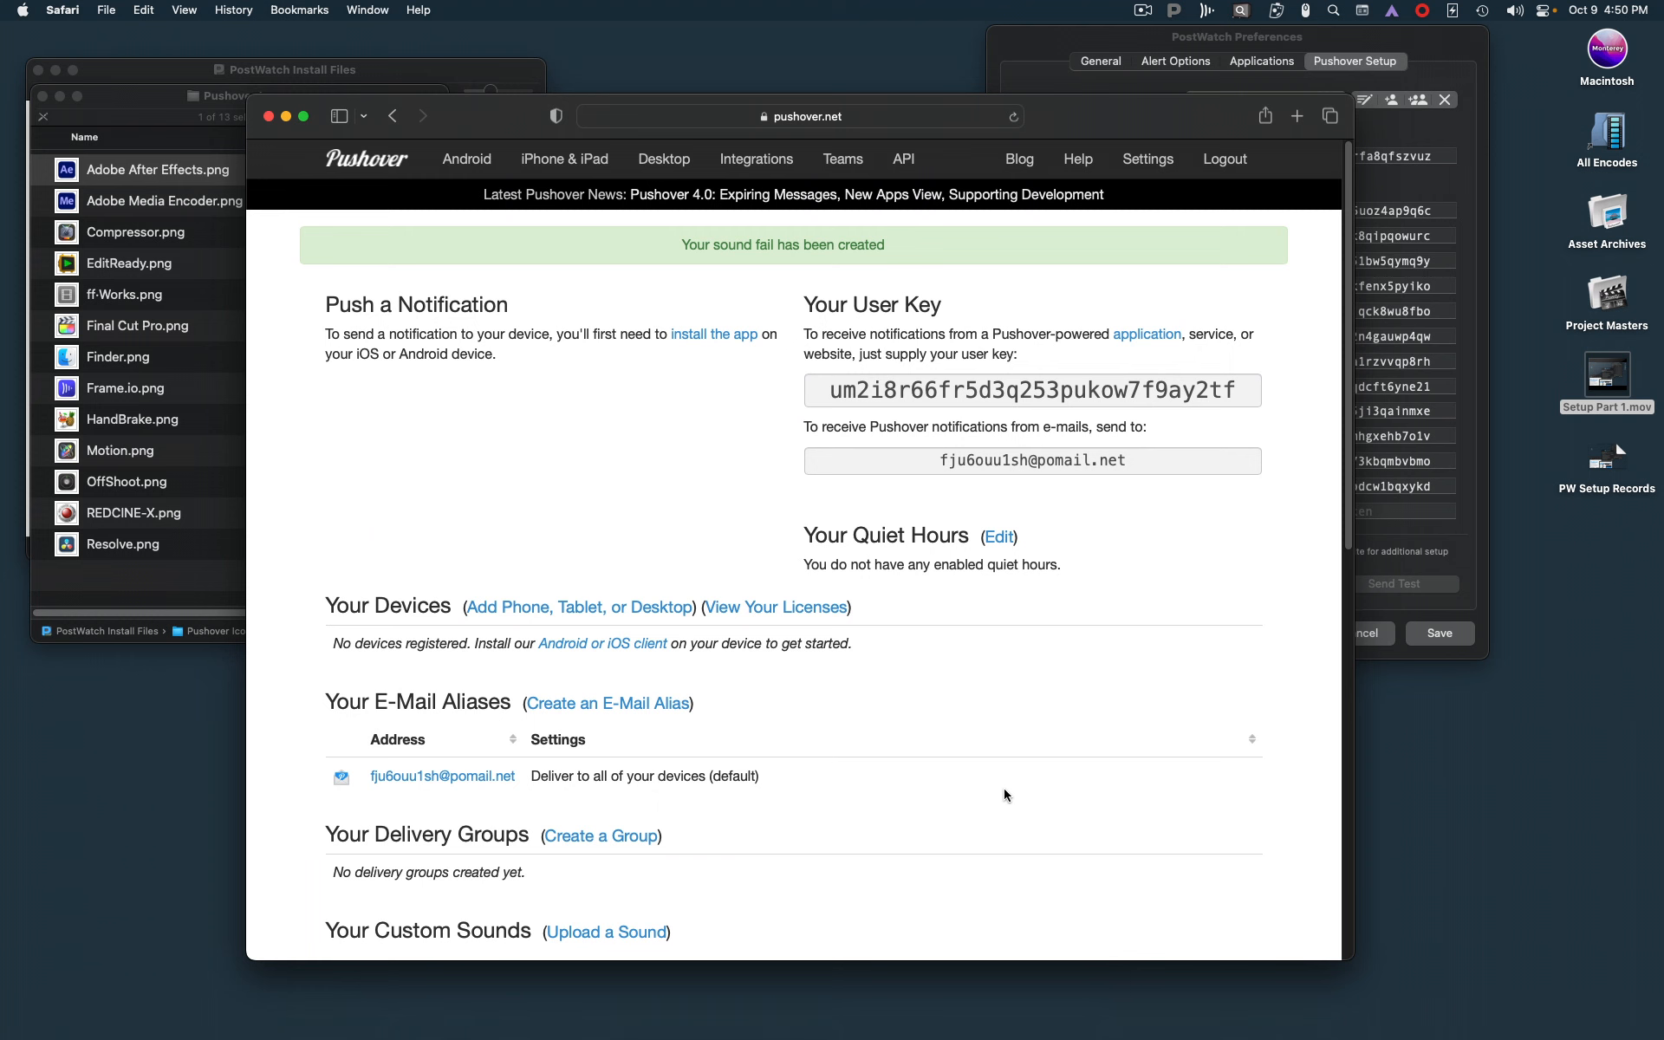
drag(1118, 121, 1035, 832)
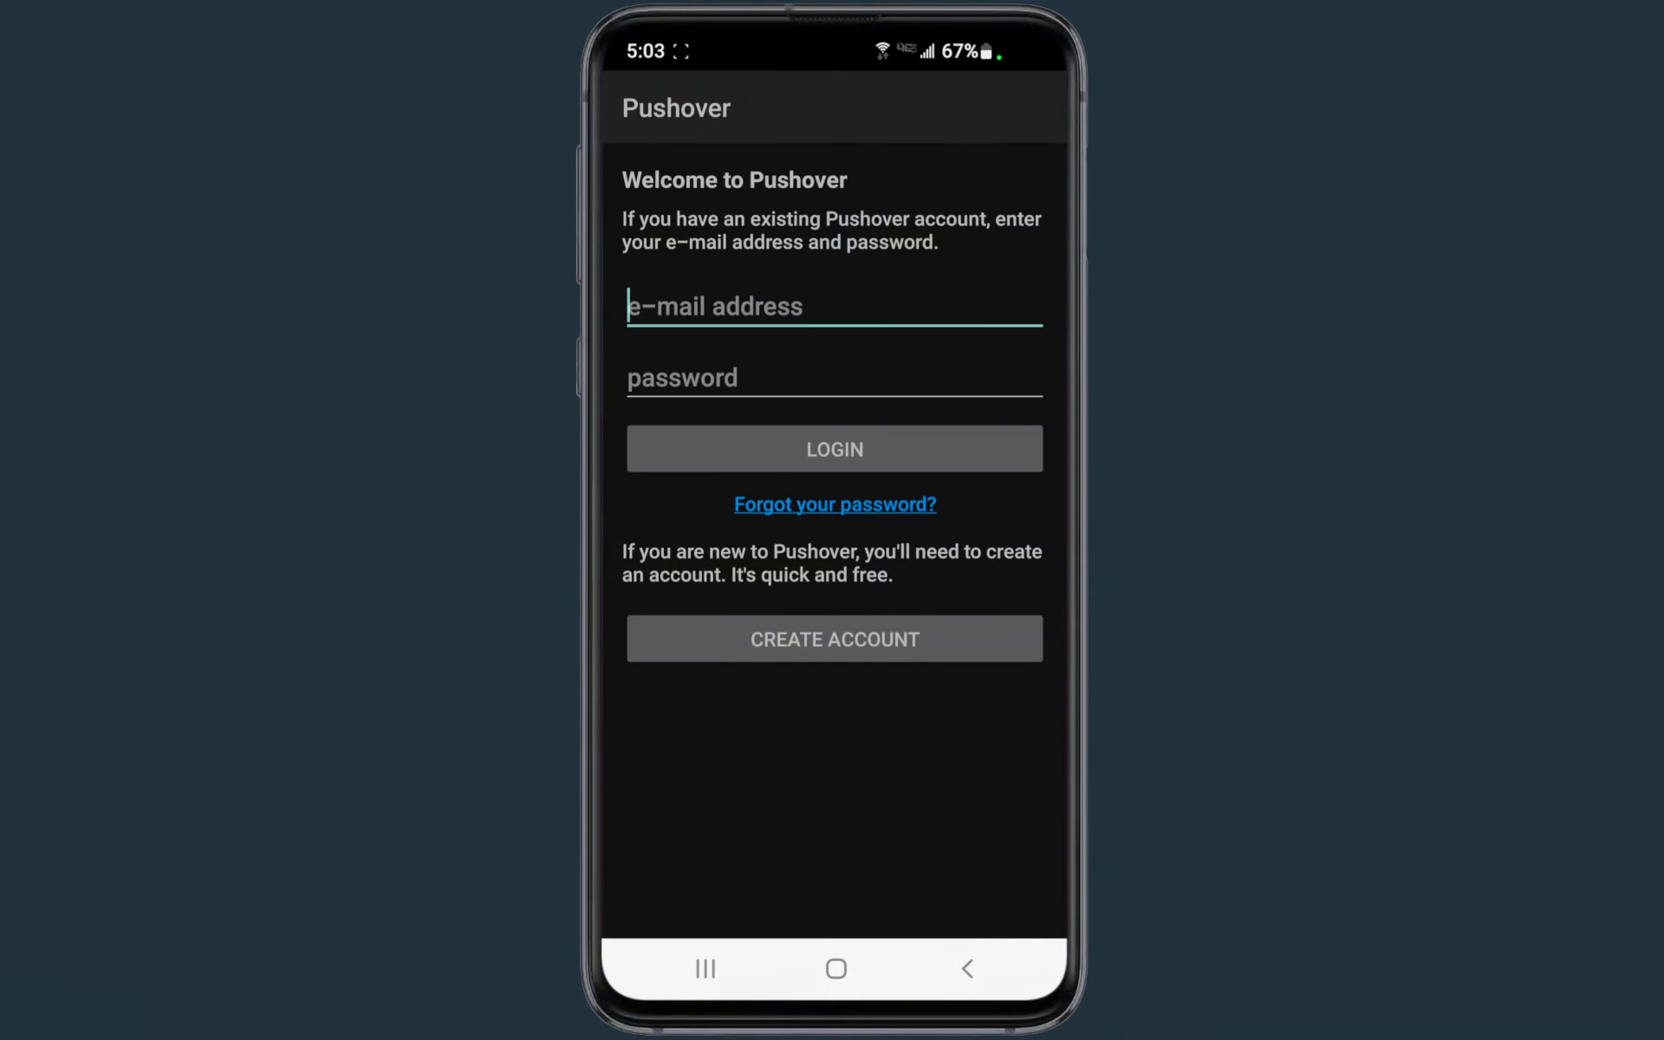
Log in to the Pushover phone app with the account e-mail and password, and add the phone as device galaxys10e
click(685, 297)
text(ch)
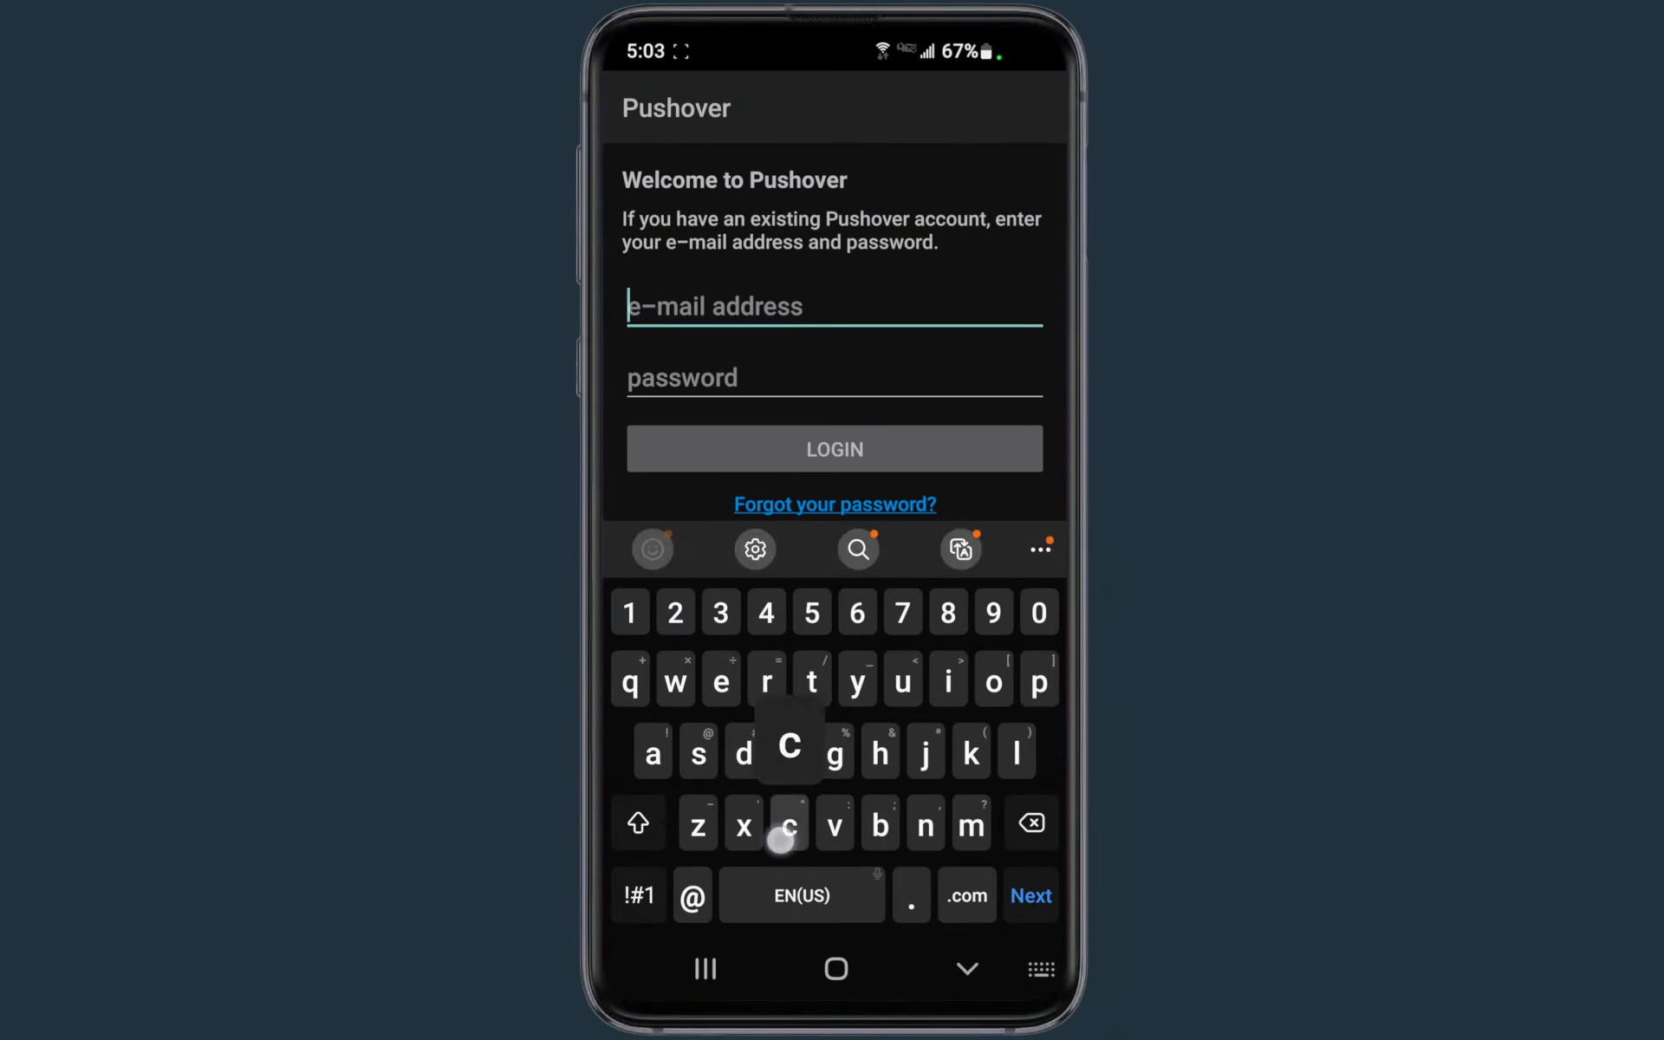
click(716, 550)
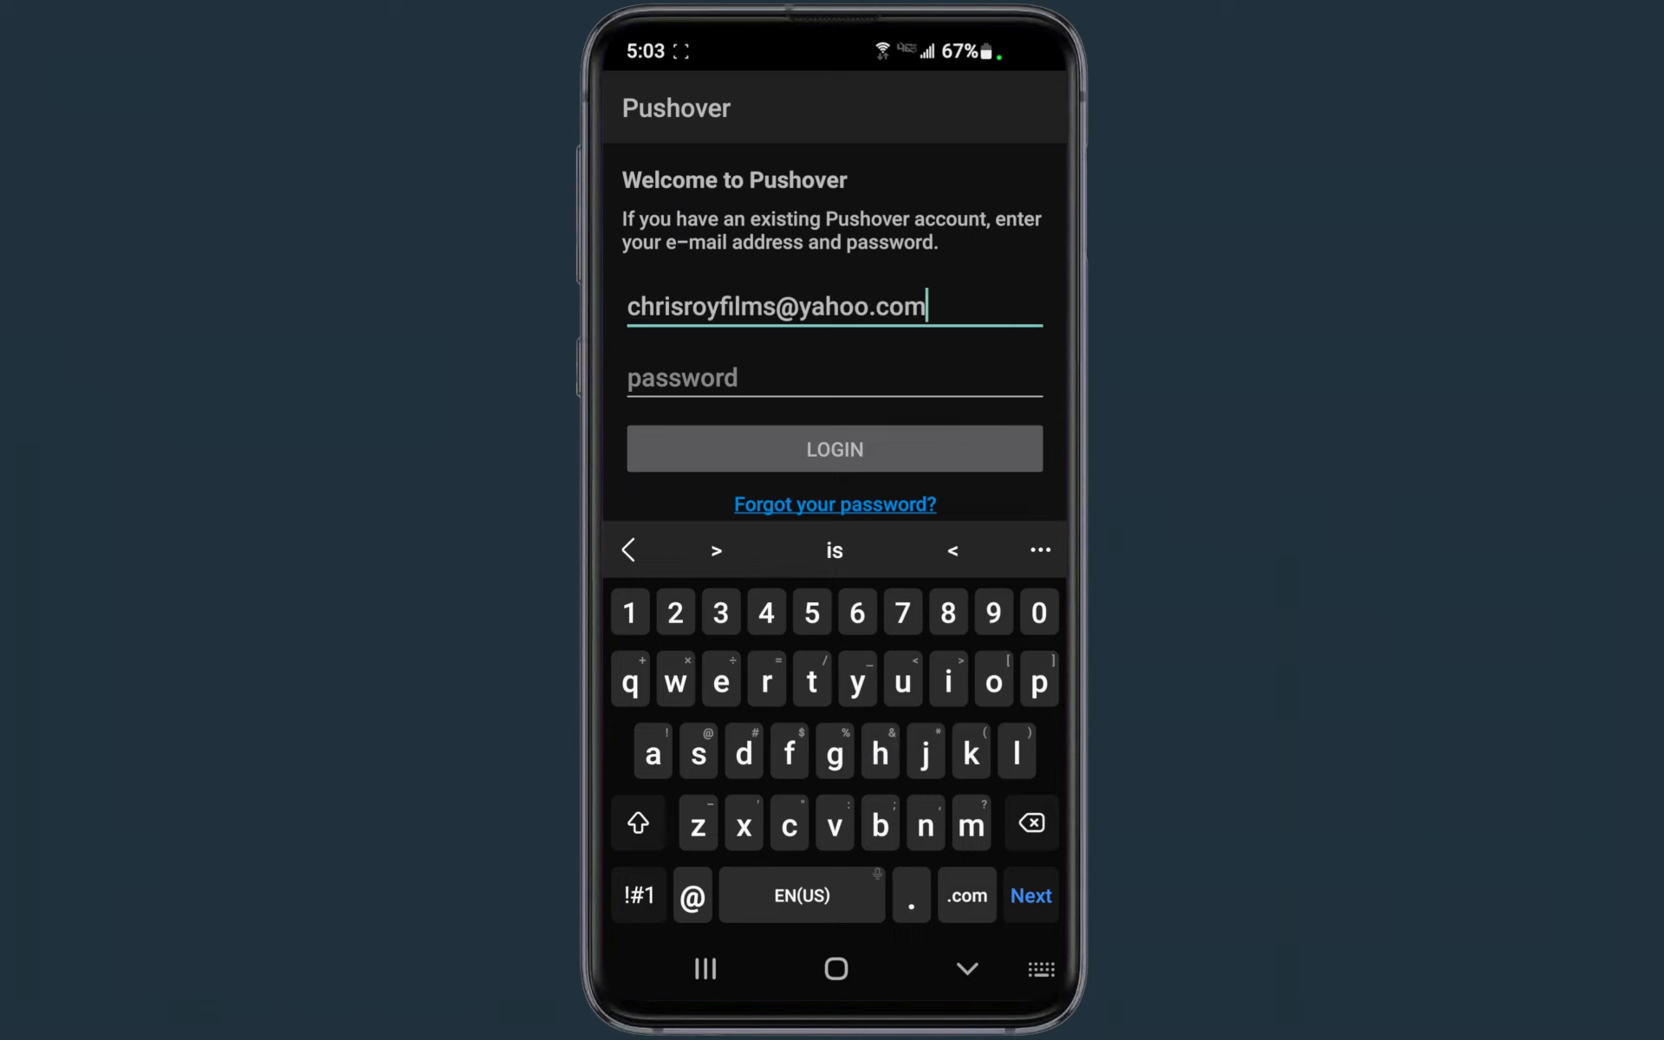
click(682, 377)
text(1234)
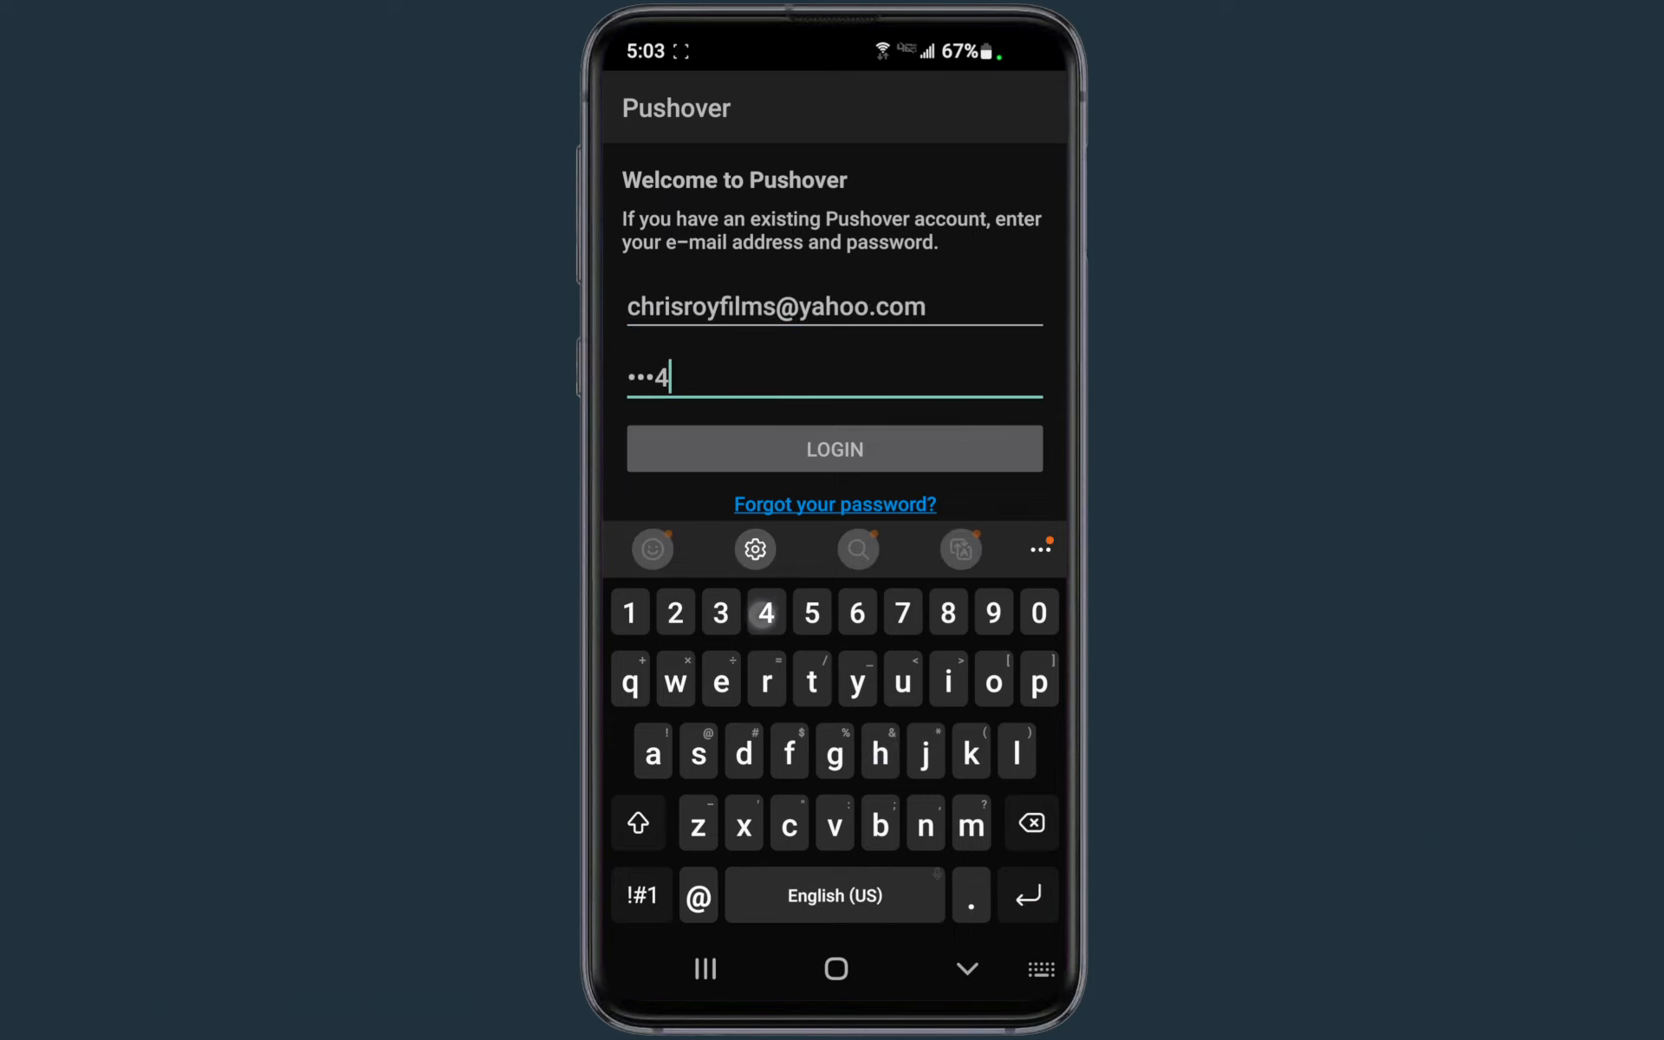
click(835, 449)
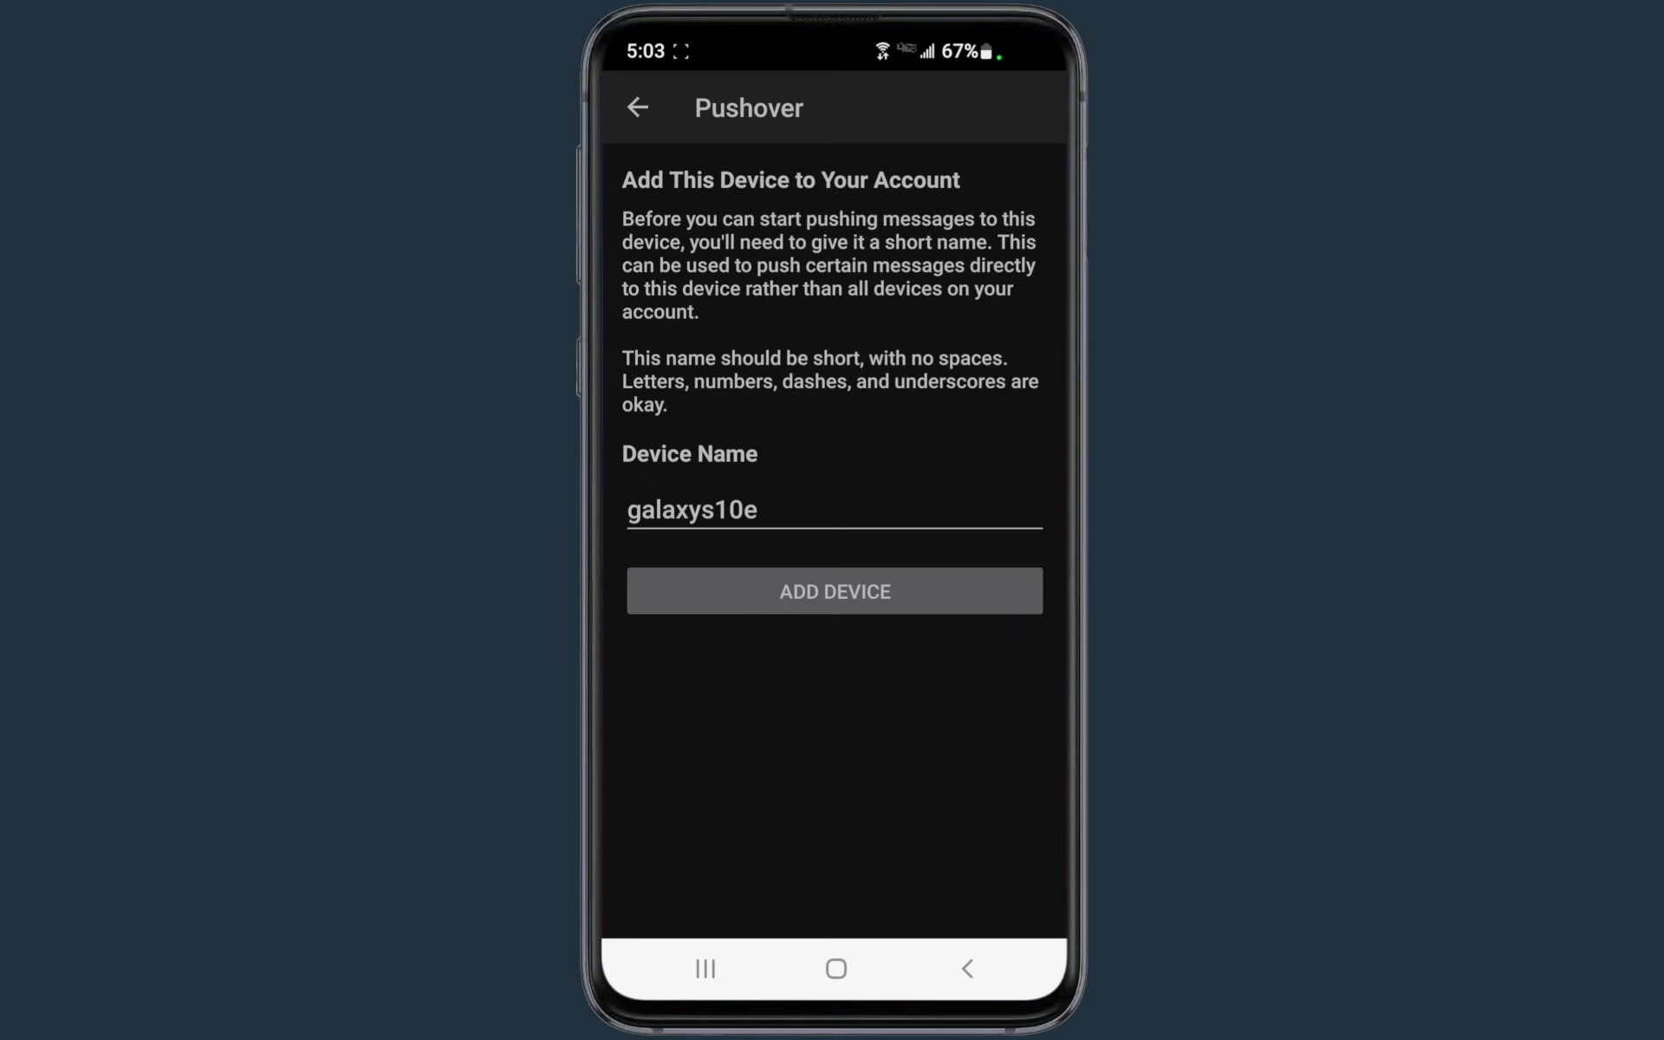
click(887, 581)
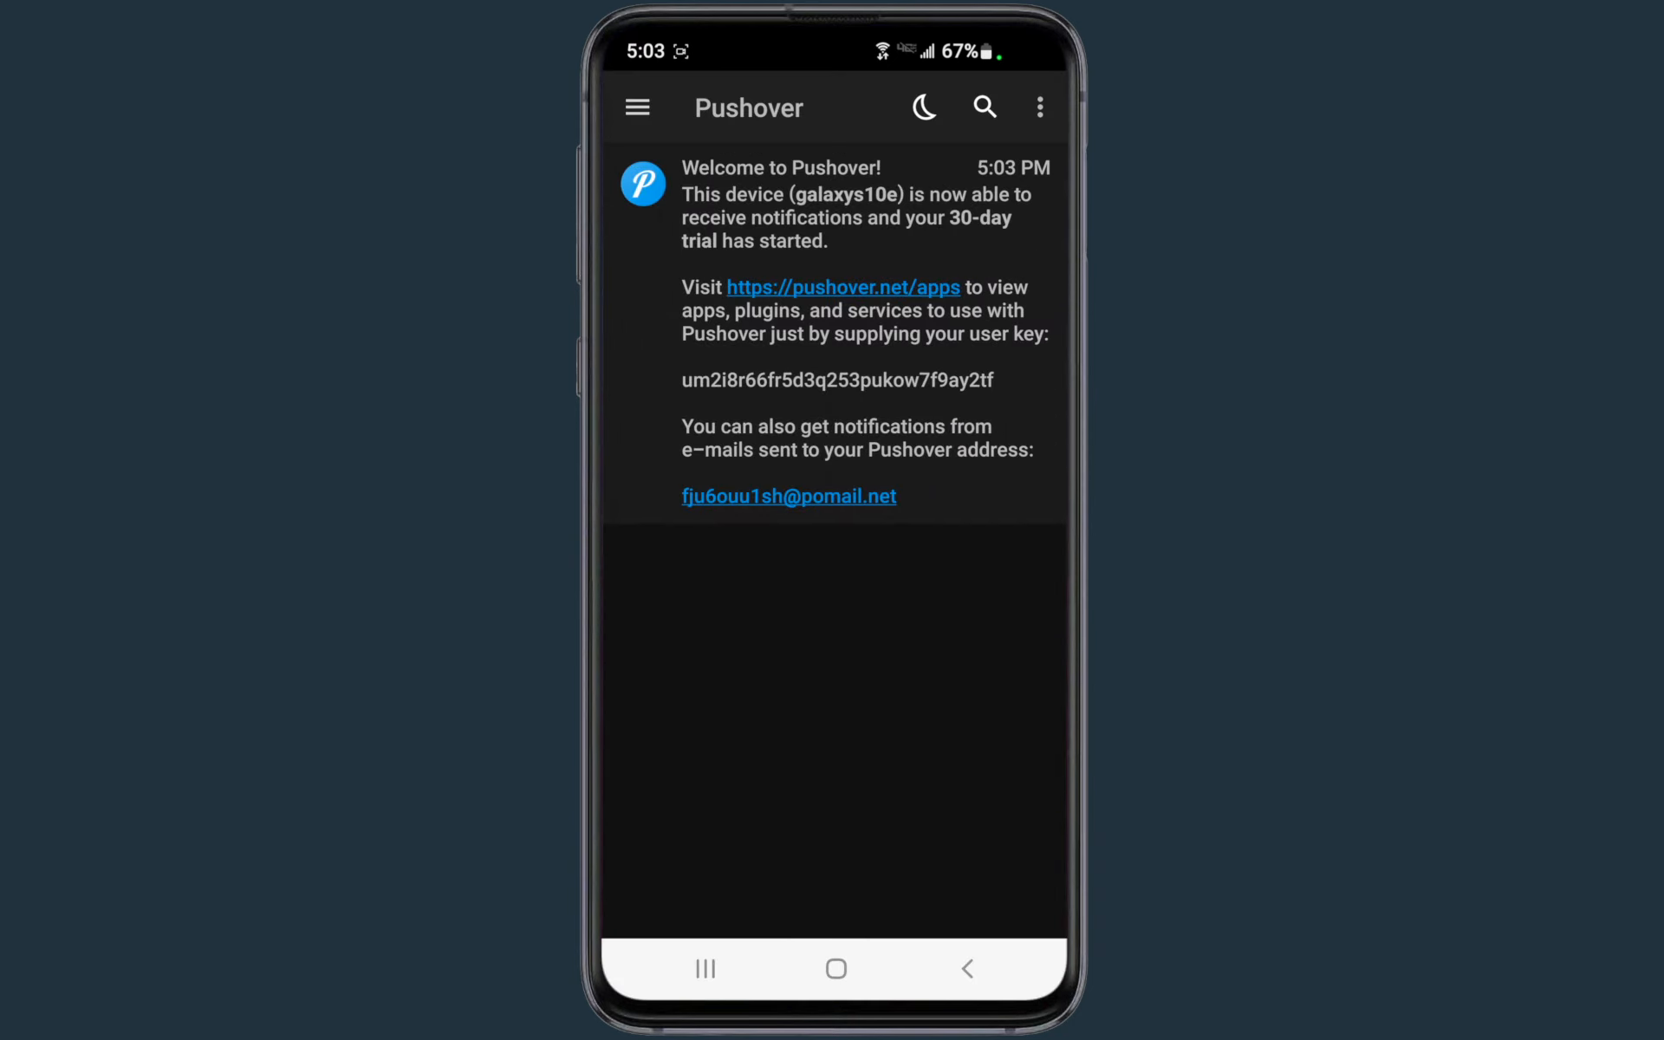
Dismiss the welcome message from the phone app's message list and open the app settings
drag(954, 335, 832, 334)
click(1021, 335)
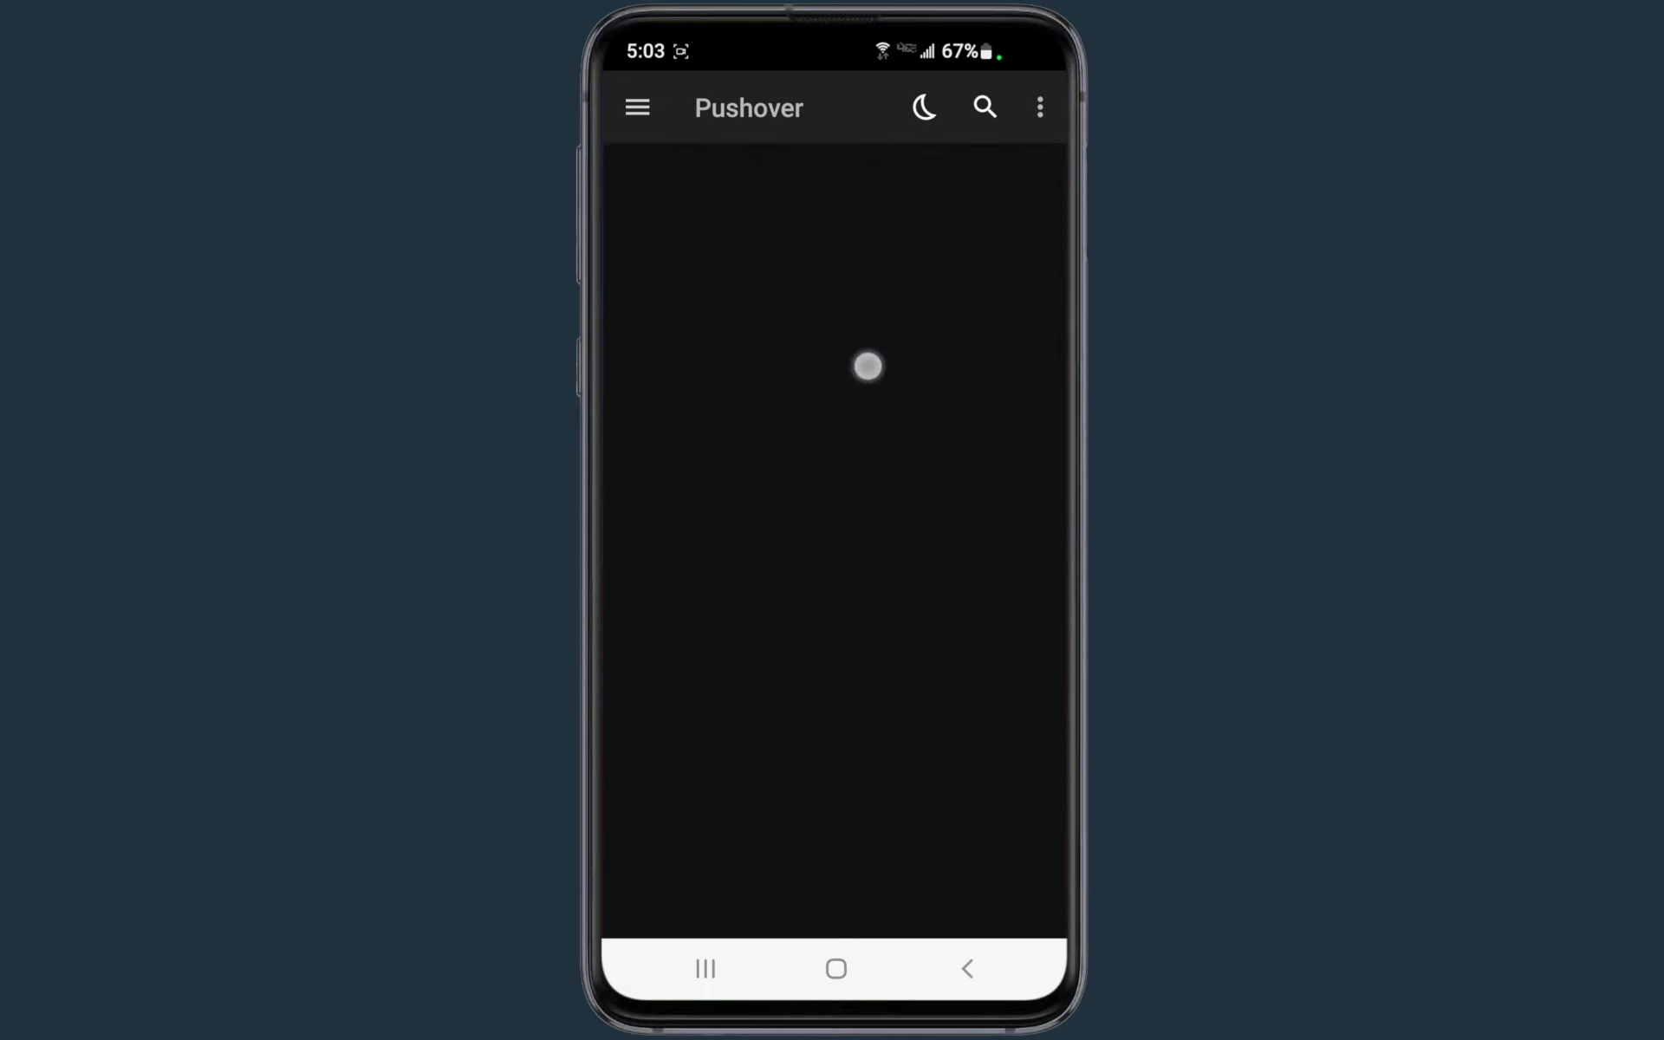
click(1039, 108)
click(872, 170)
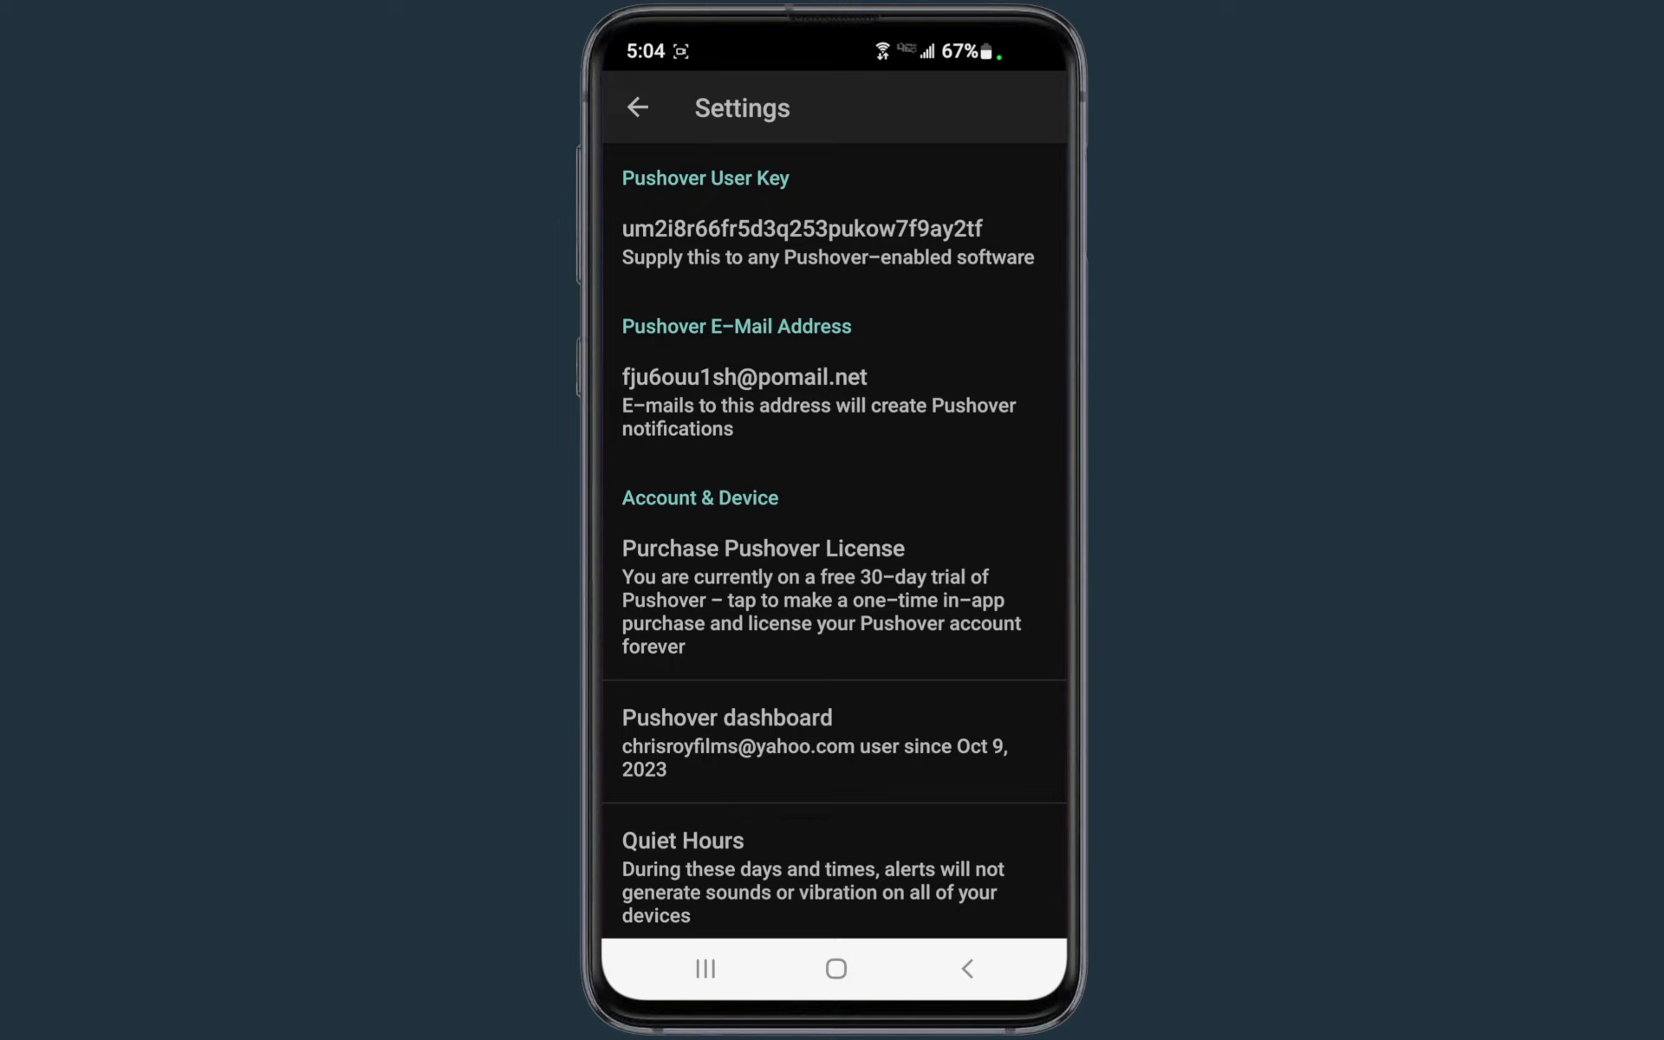
Choose success (Custom) as the default alert sound in the phone app's alert settings
drag(650, 595, 672, 361)
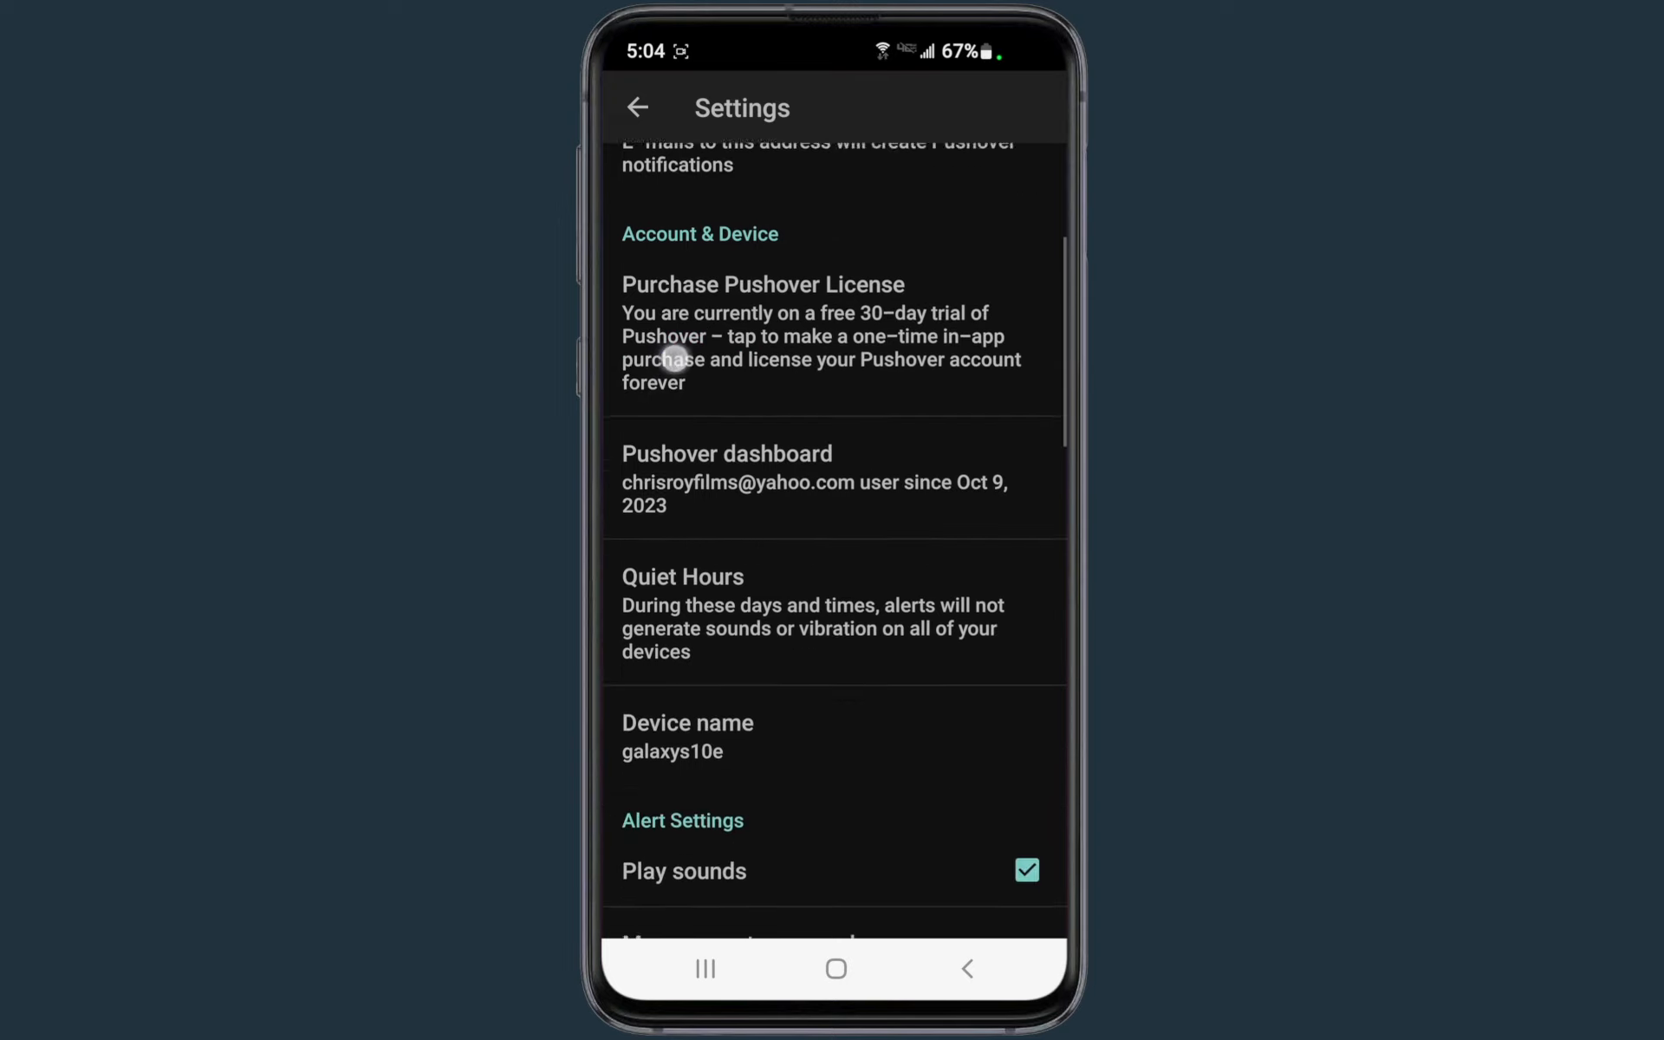
drag(669, 569, 648, 320)
drag(680, 702, 672, 780)
click(700, 536)
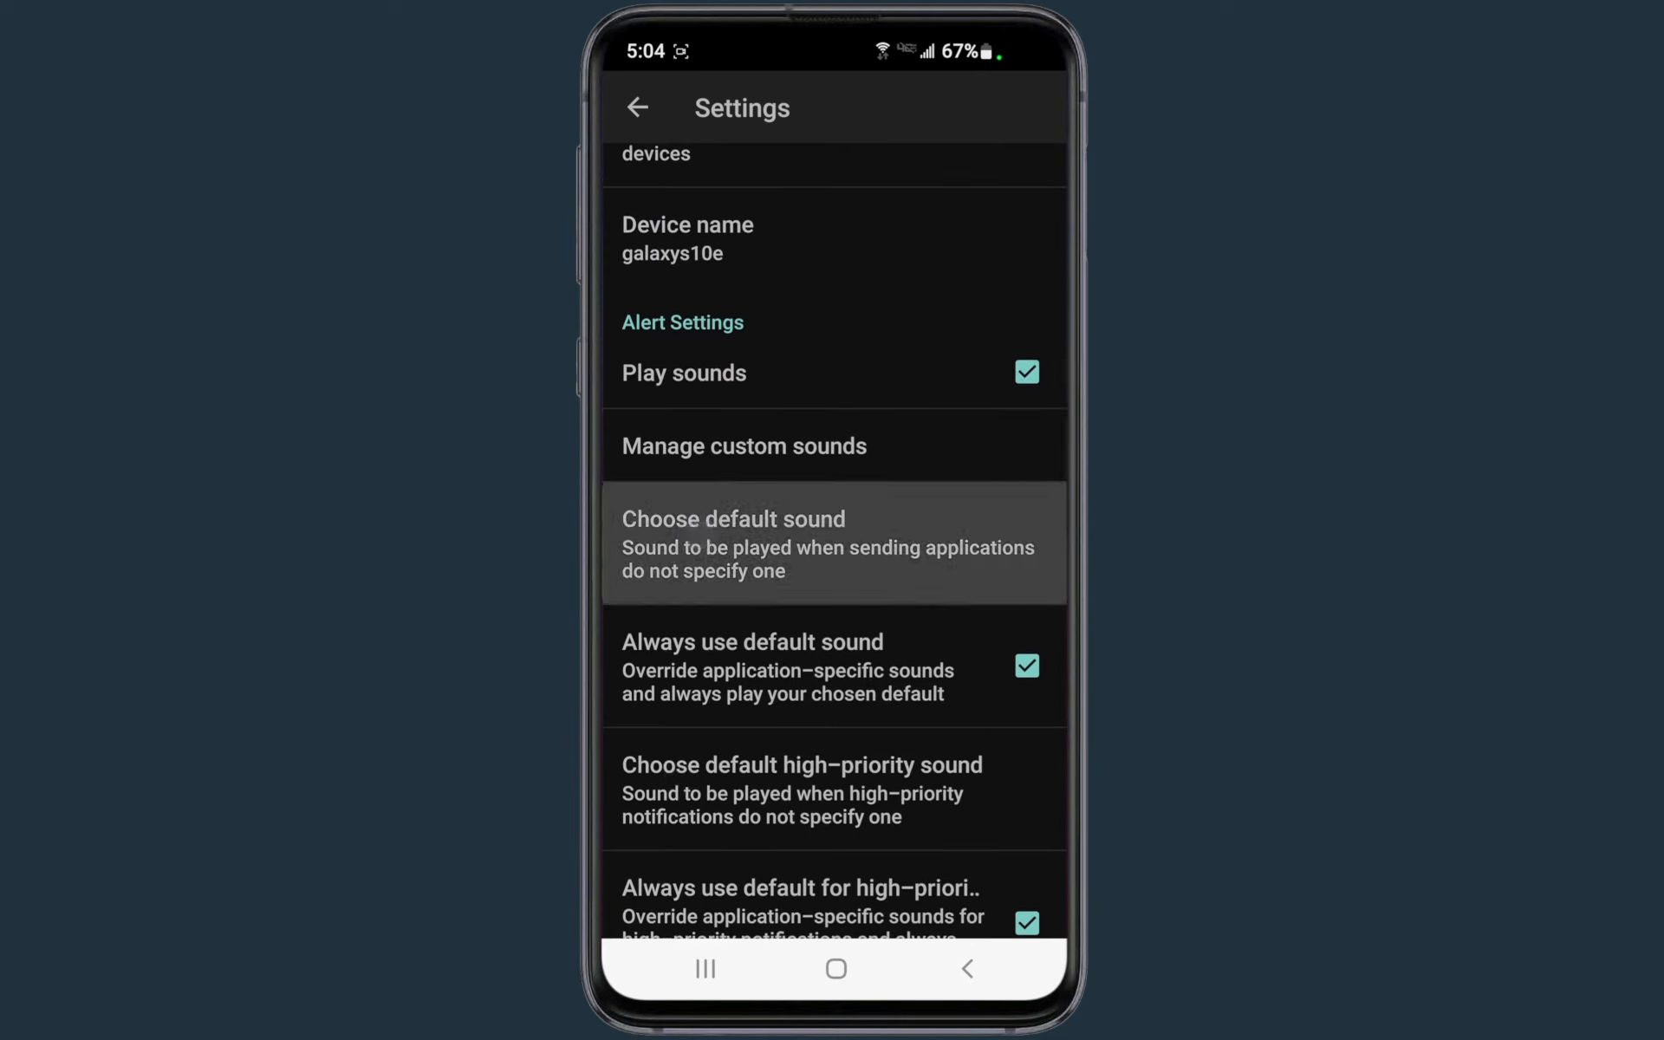
click(710, 533)
click(731, 533)
click(861, 546)
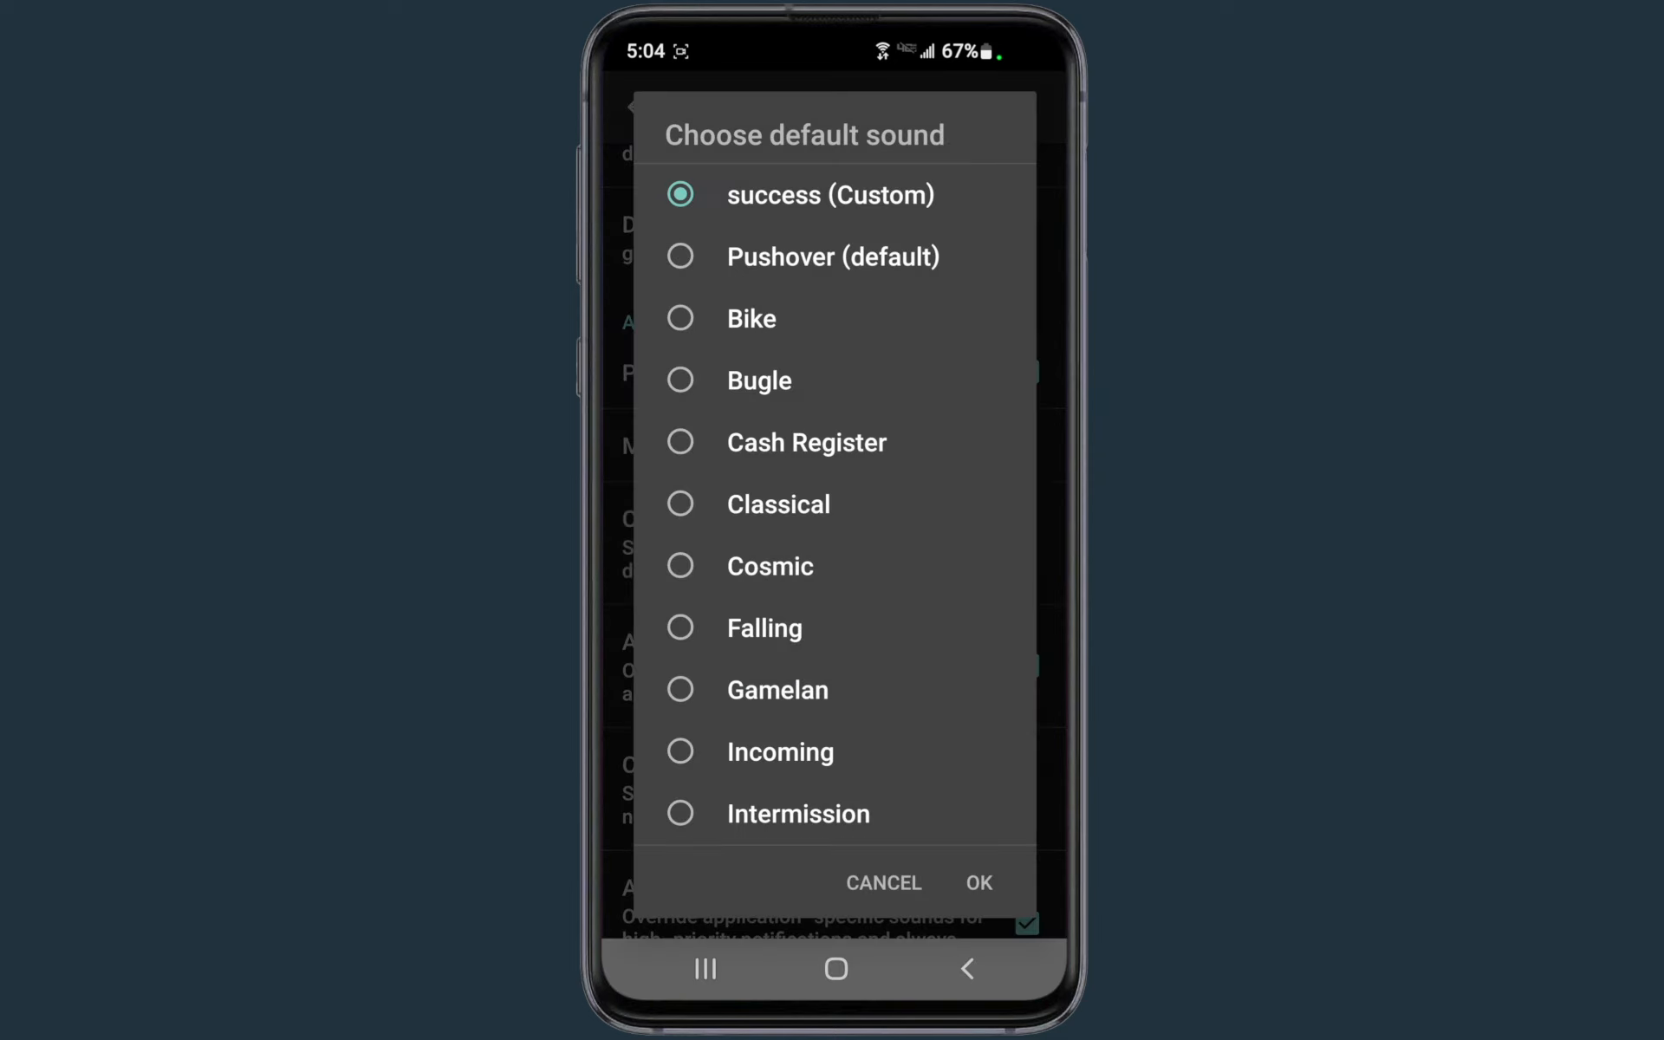
click(986, 884)
Choose the default sound for high-priority notifications in the phone app's alert settings
drag(671, 720, 681, 498)
click(694, 603)
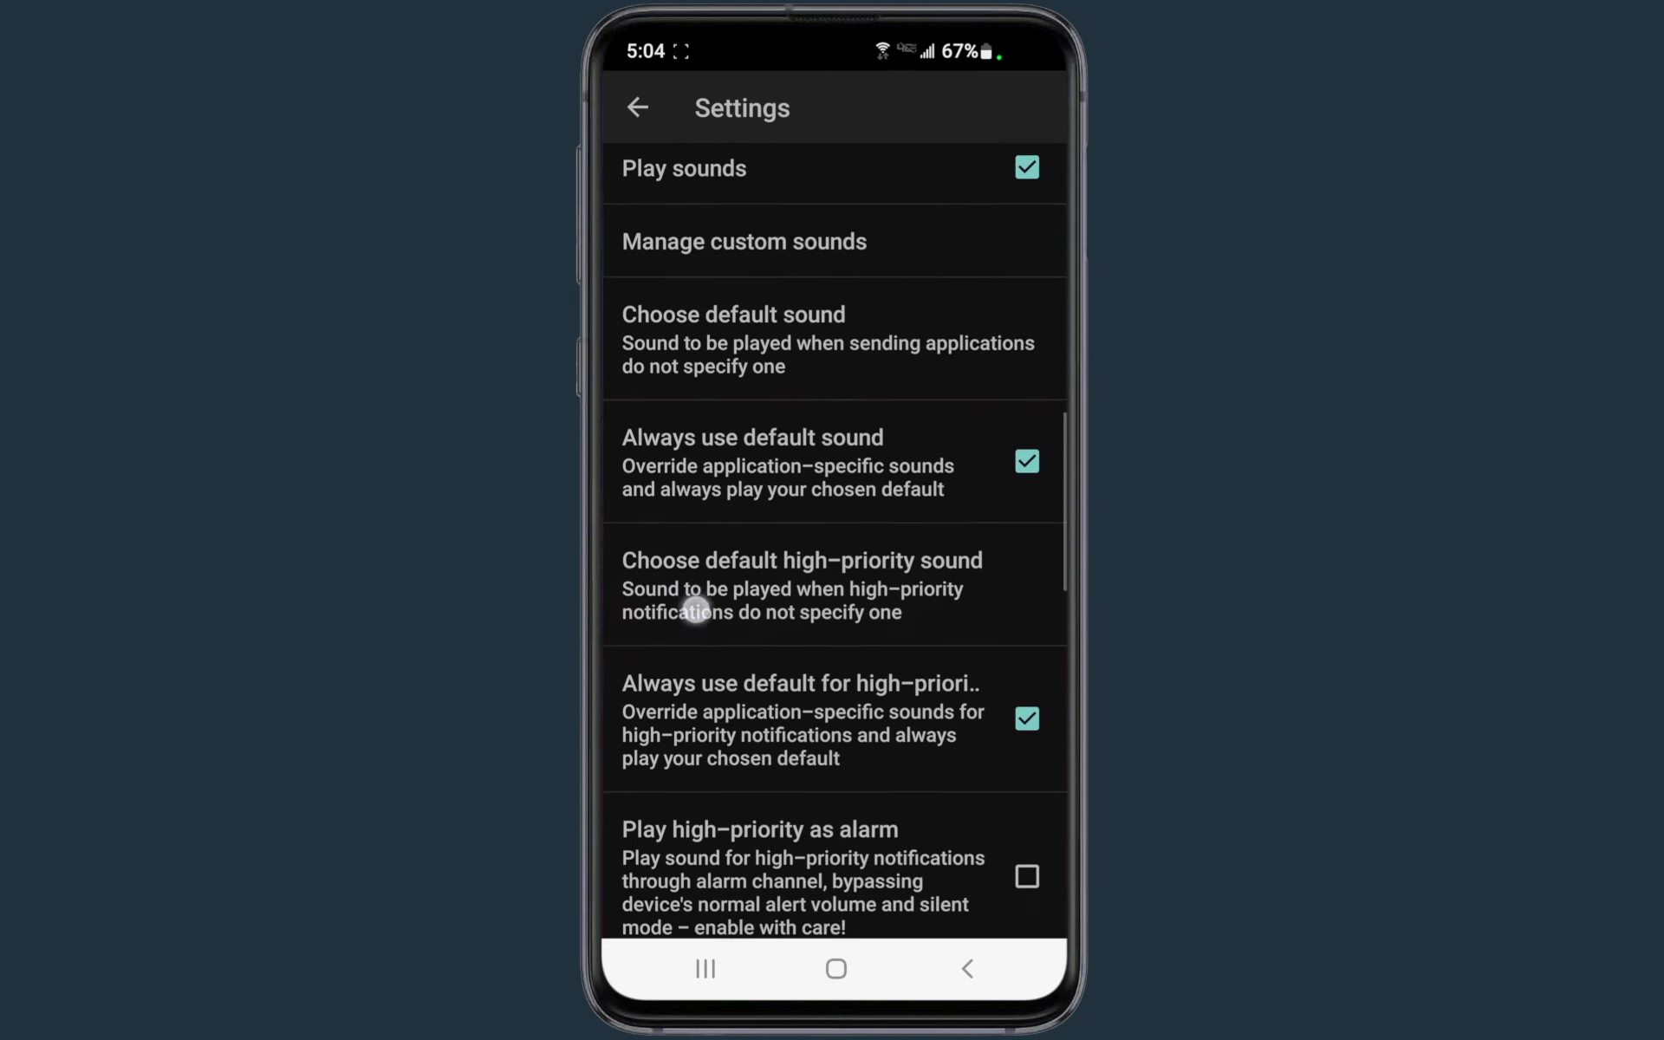
click(739, 586)
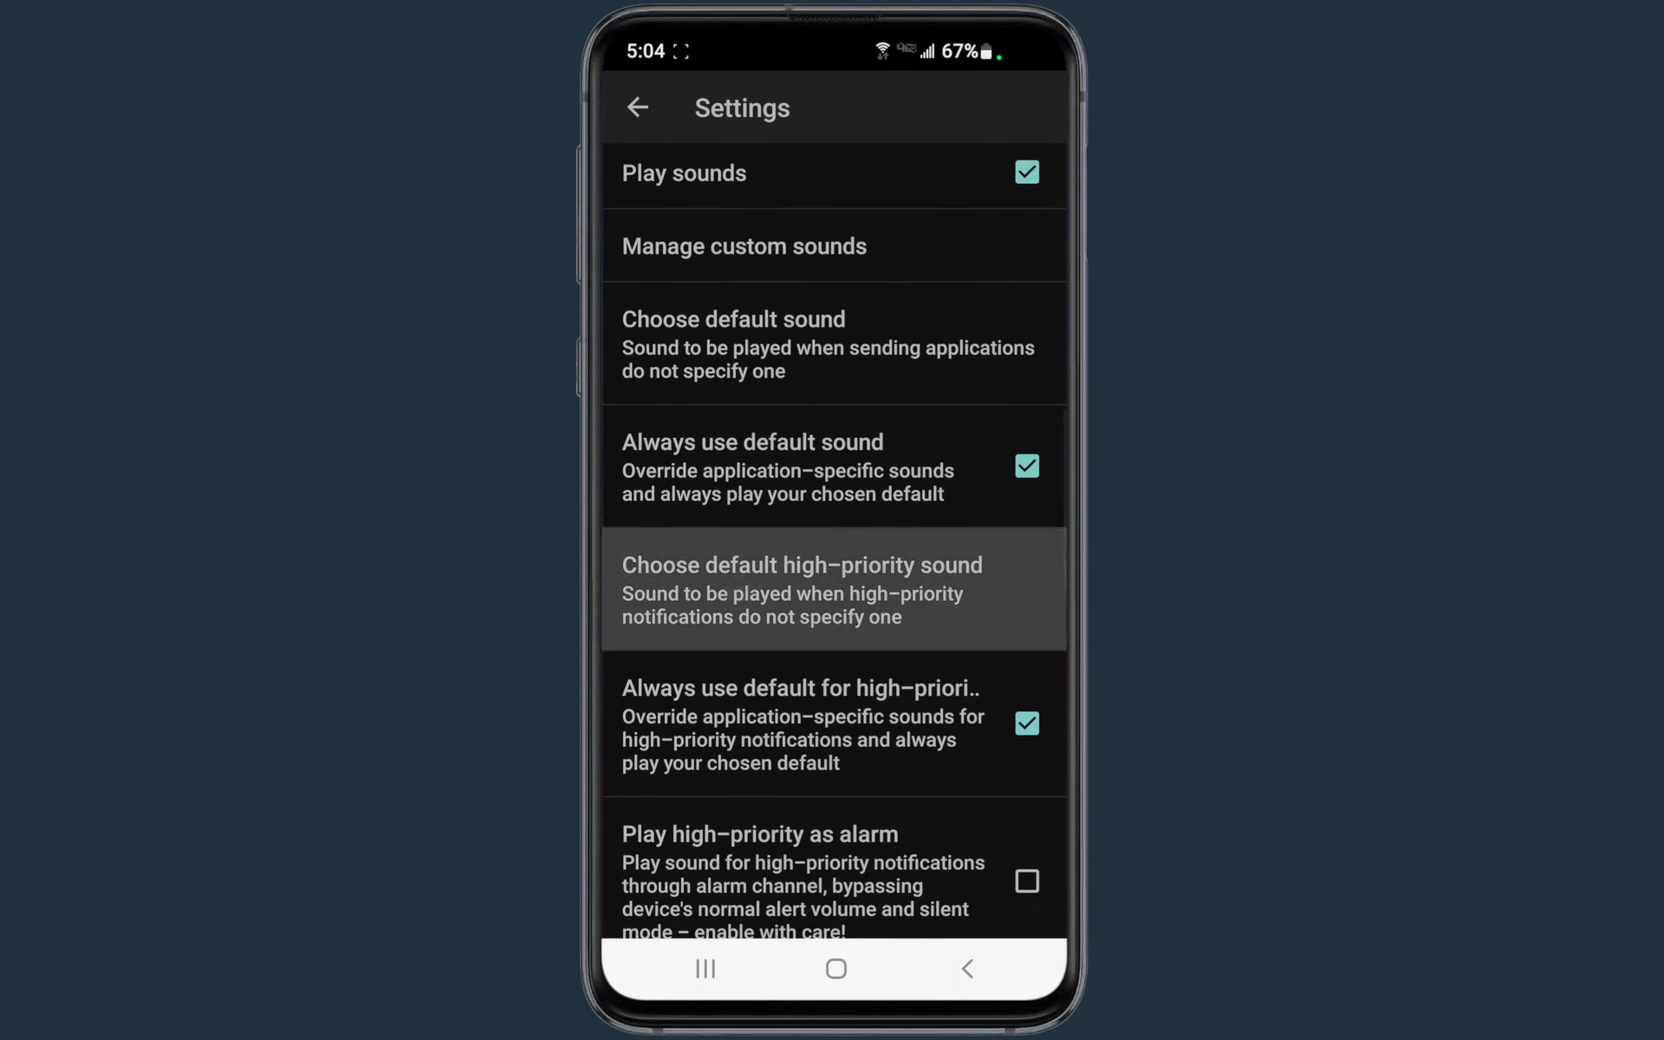
click(741, 590)
click(733, 582)
click(993, 886)
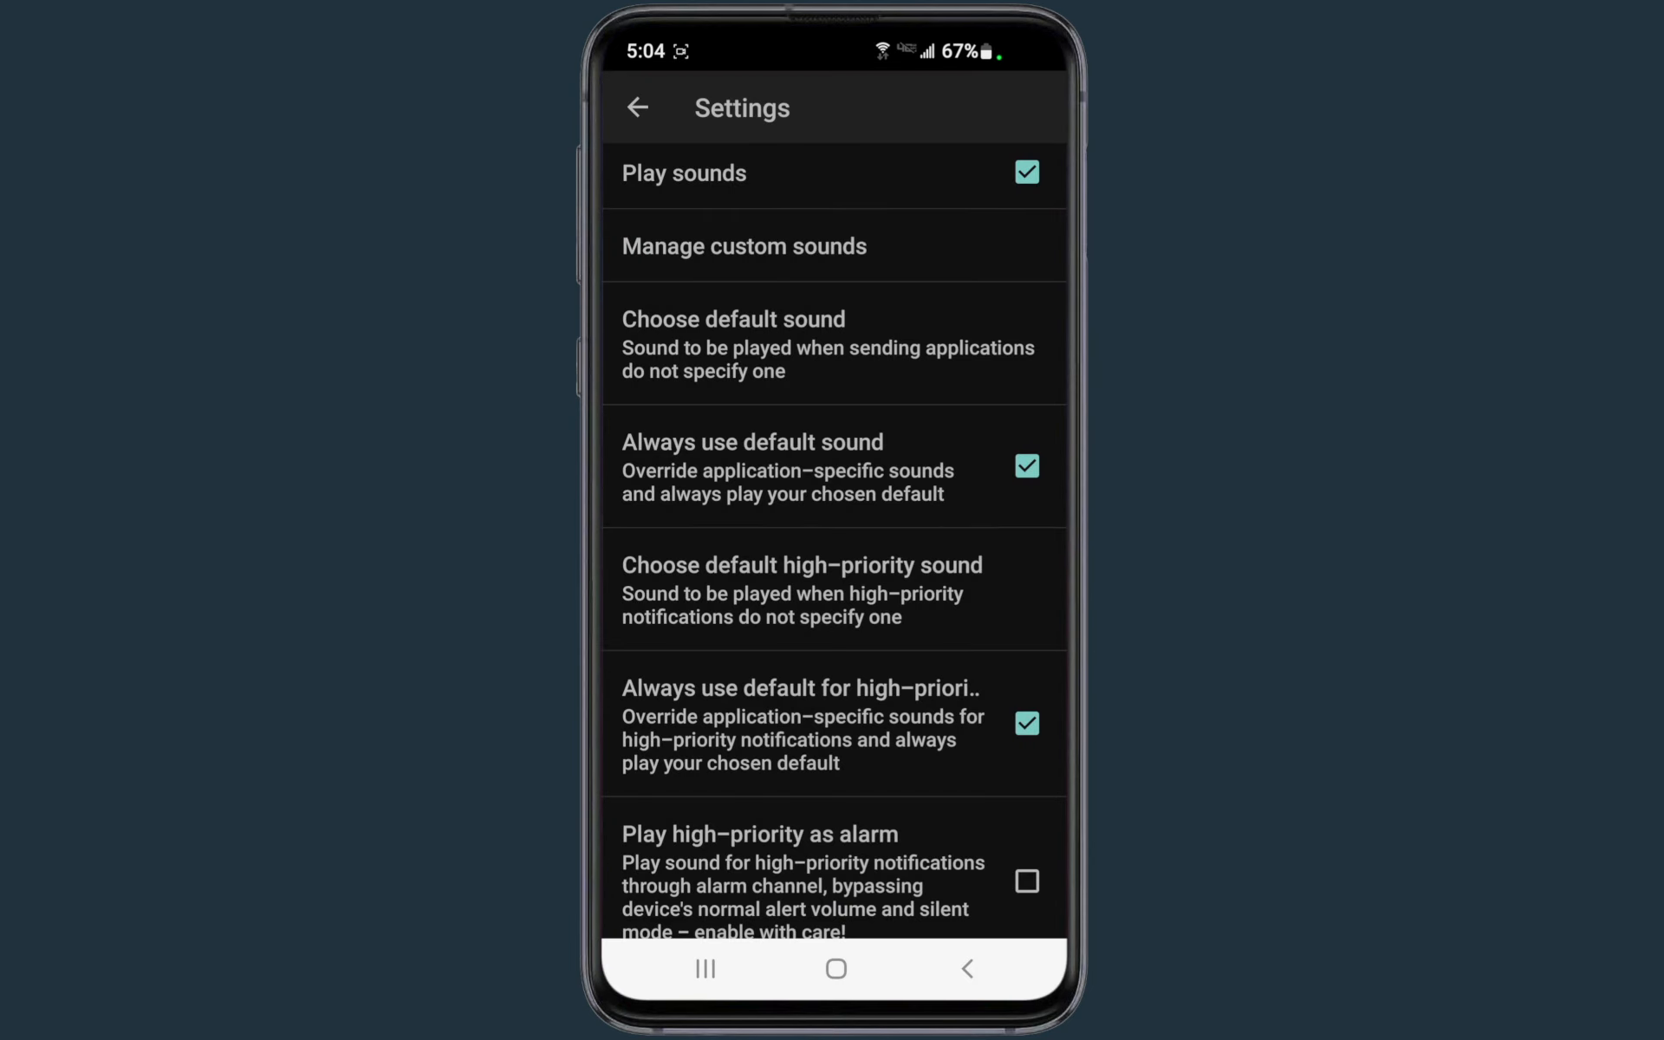
drag(673, 689, 694, 763)
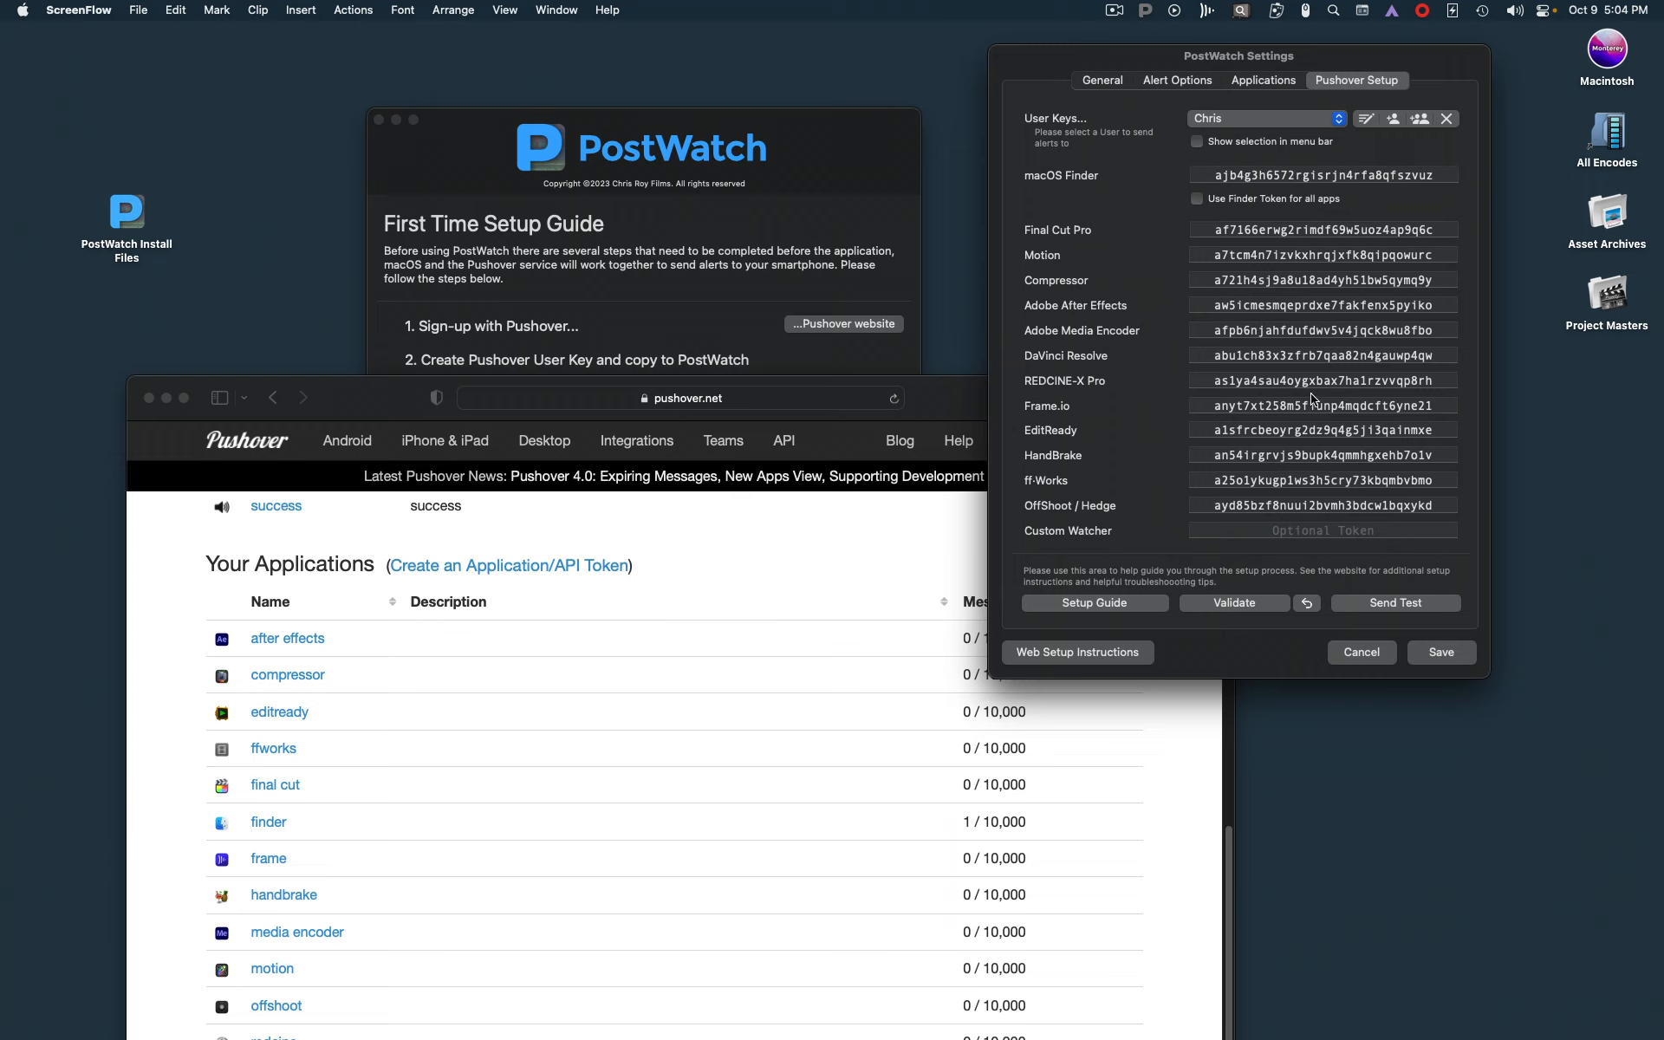
Switch to PostWatch, validate the Pushover user key and application tokens, and send a test message to the phone
click(1239, 605)
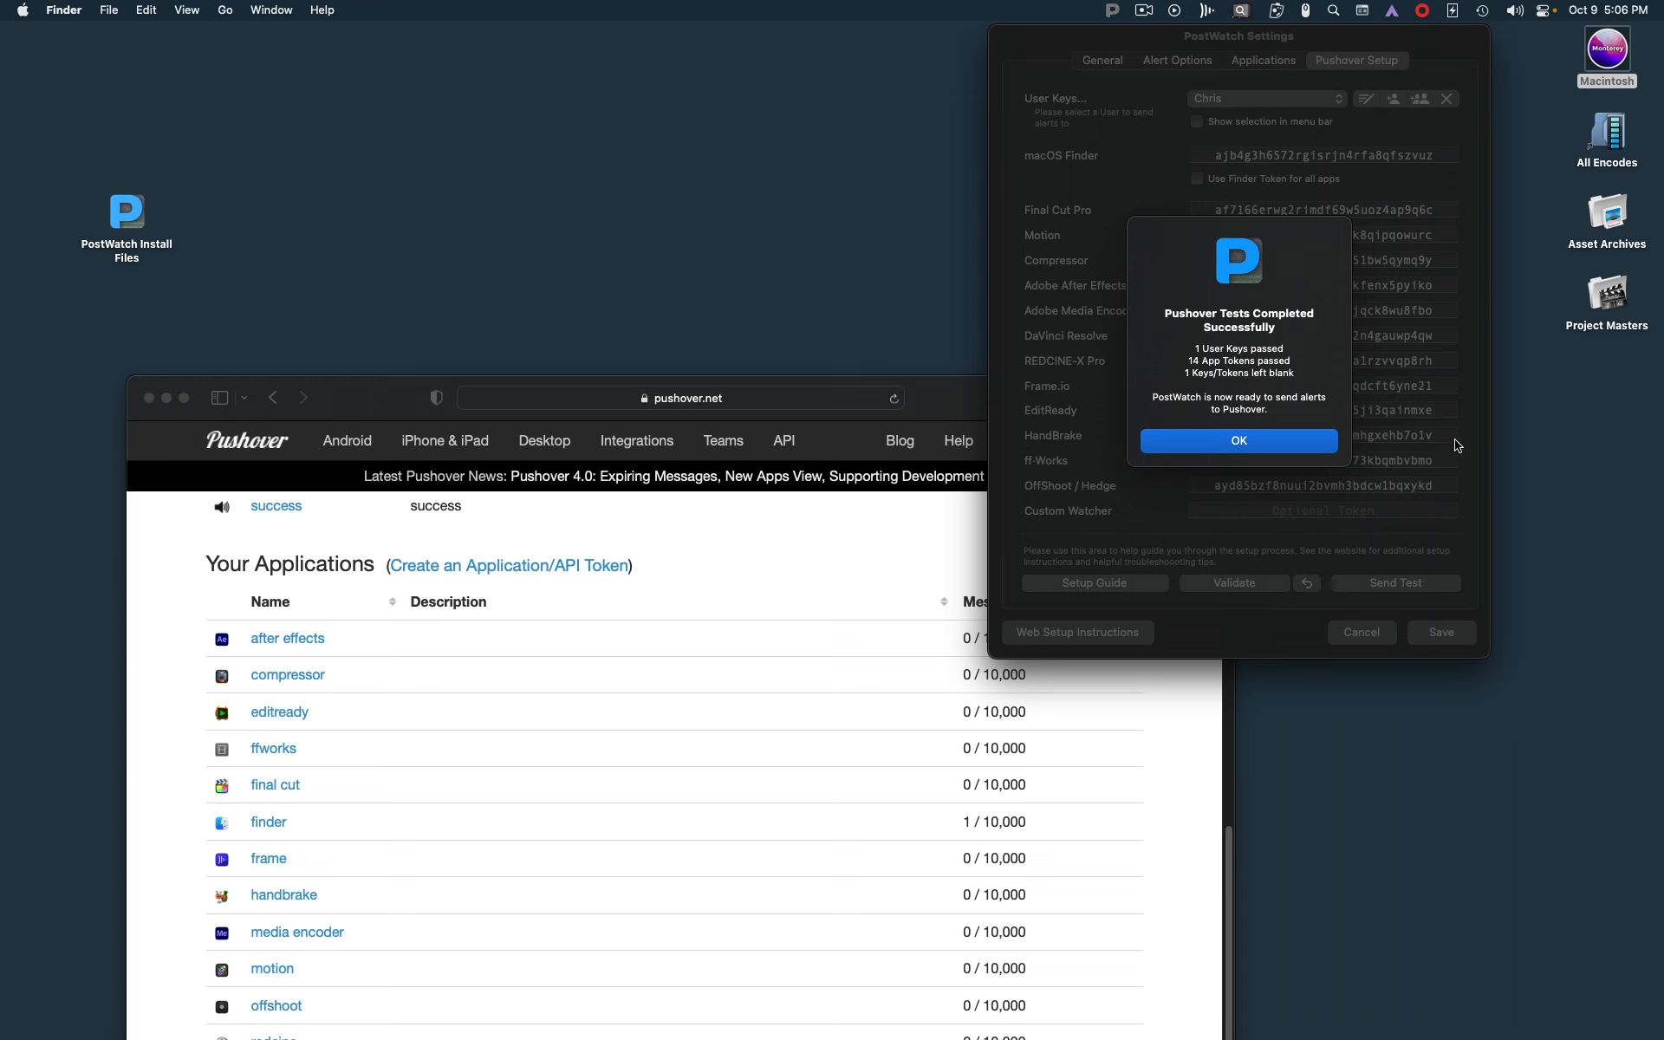
click(1298, 449)
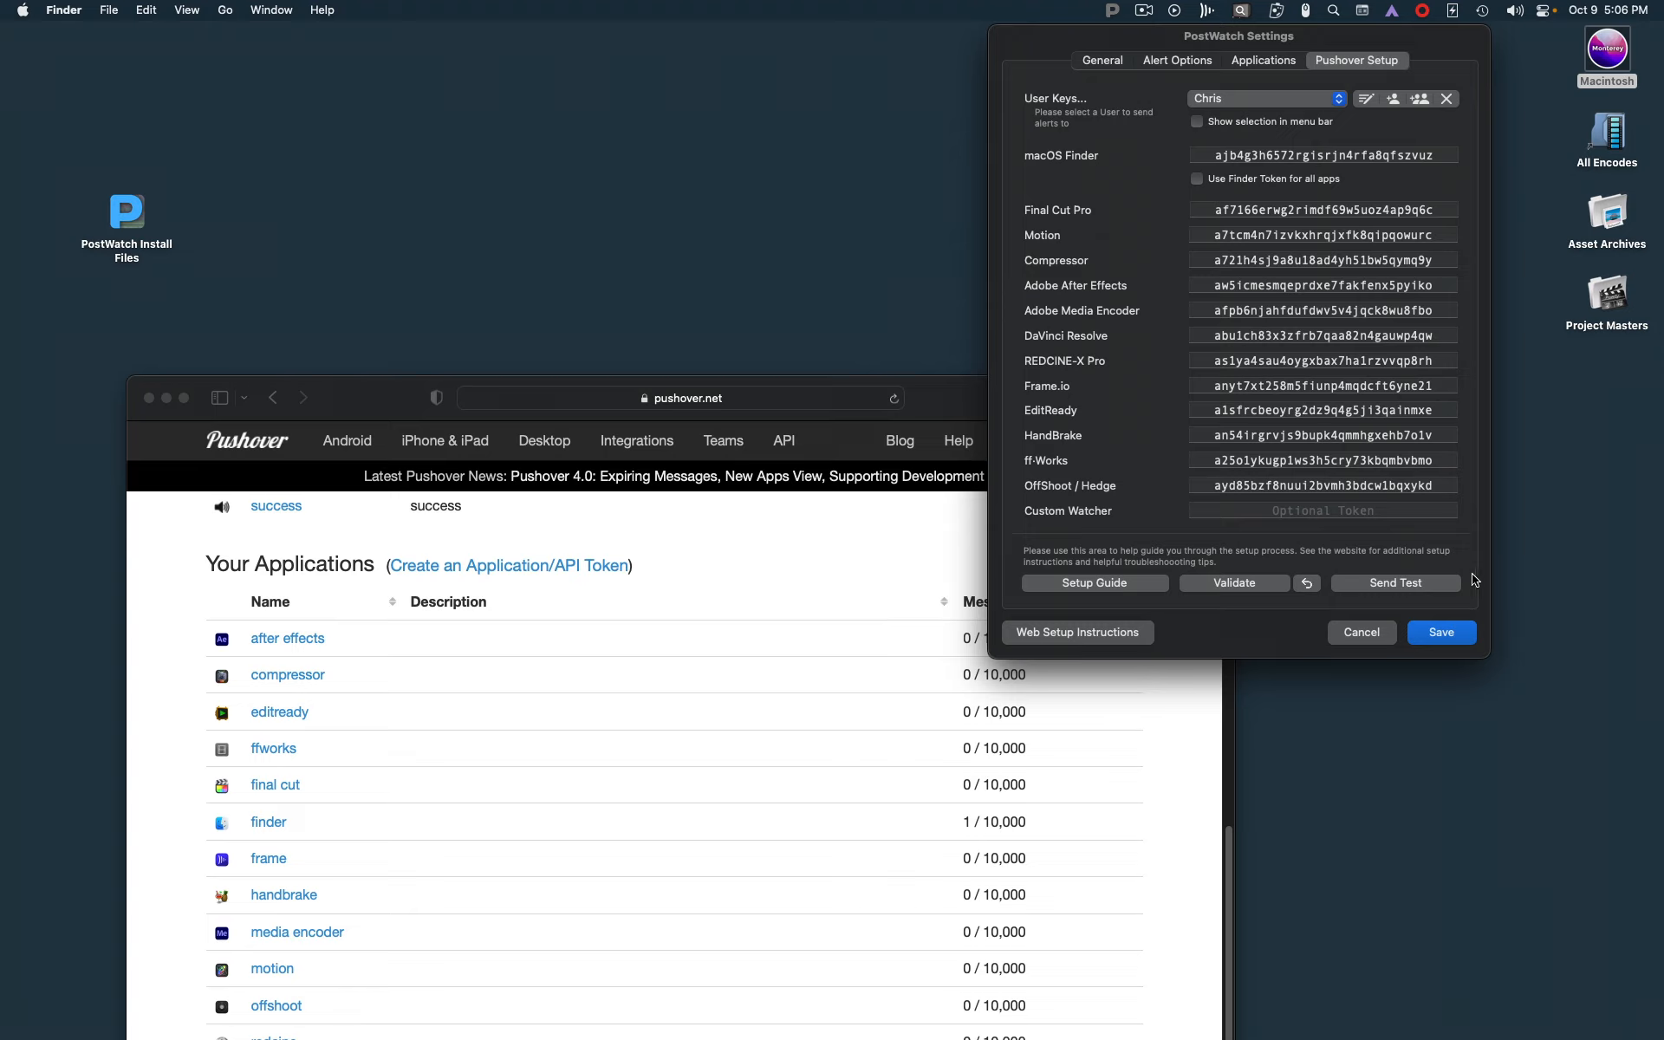
click(1403, 589)
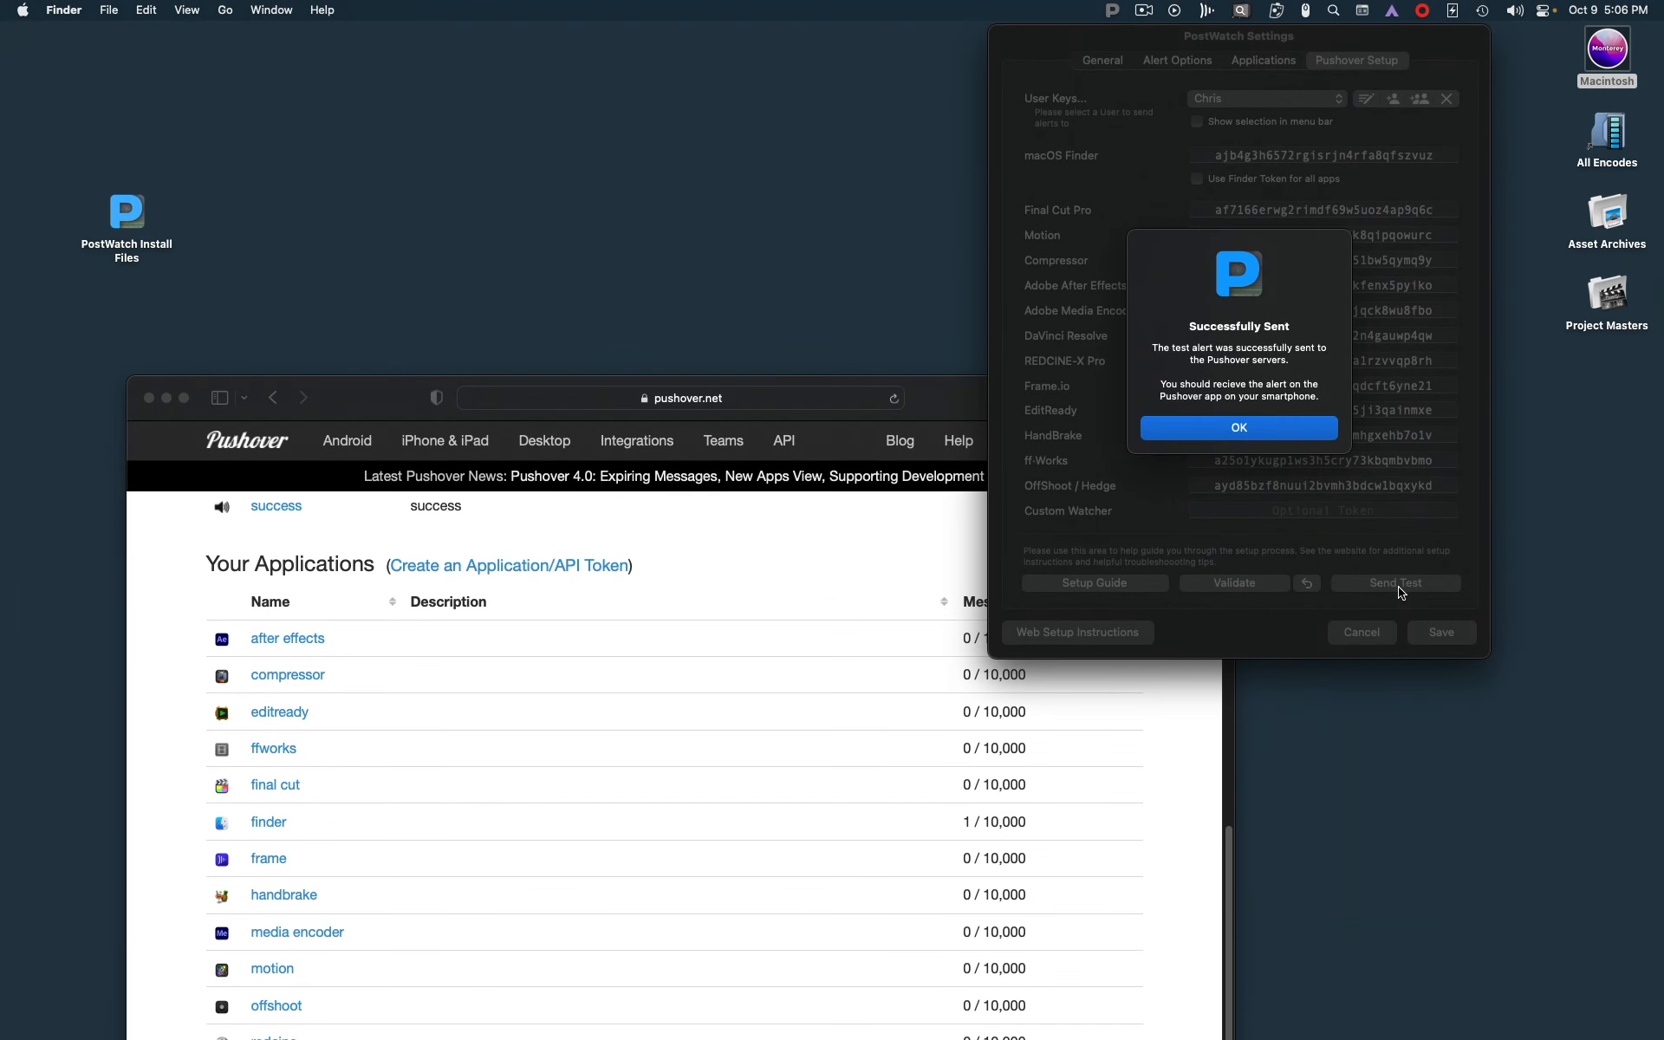
click(1298, 431)
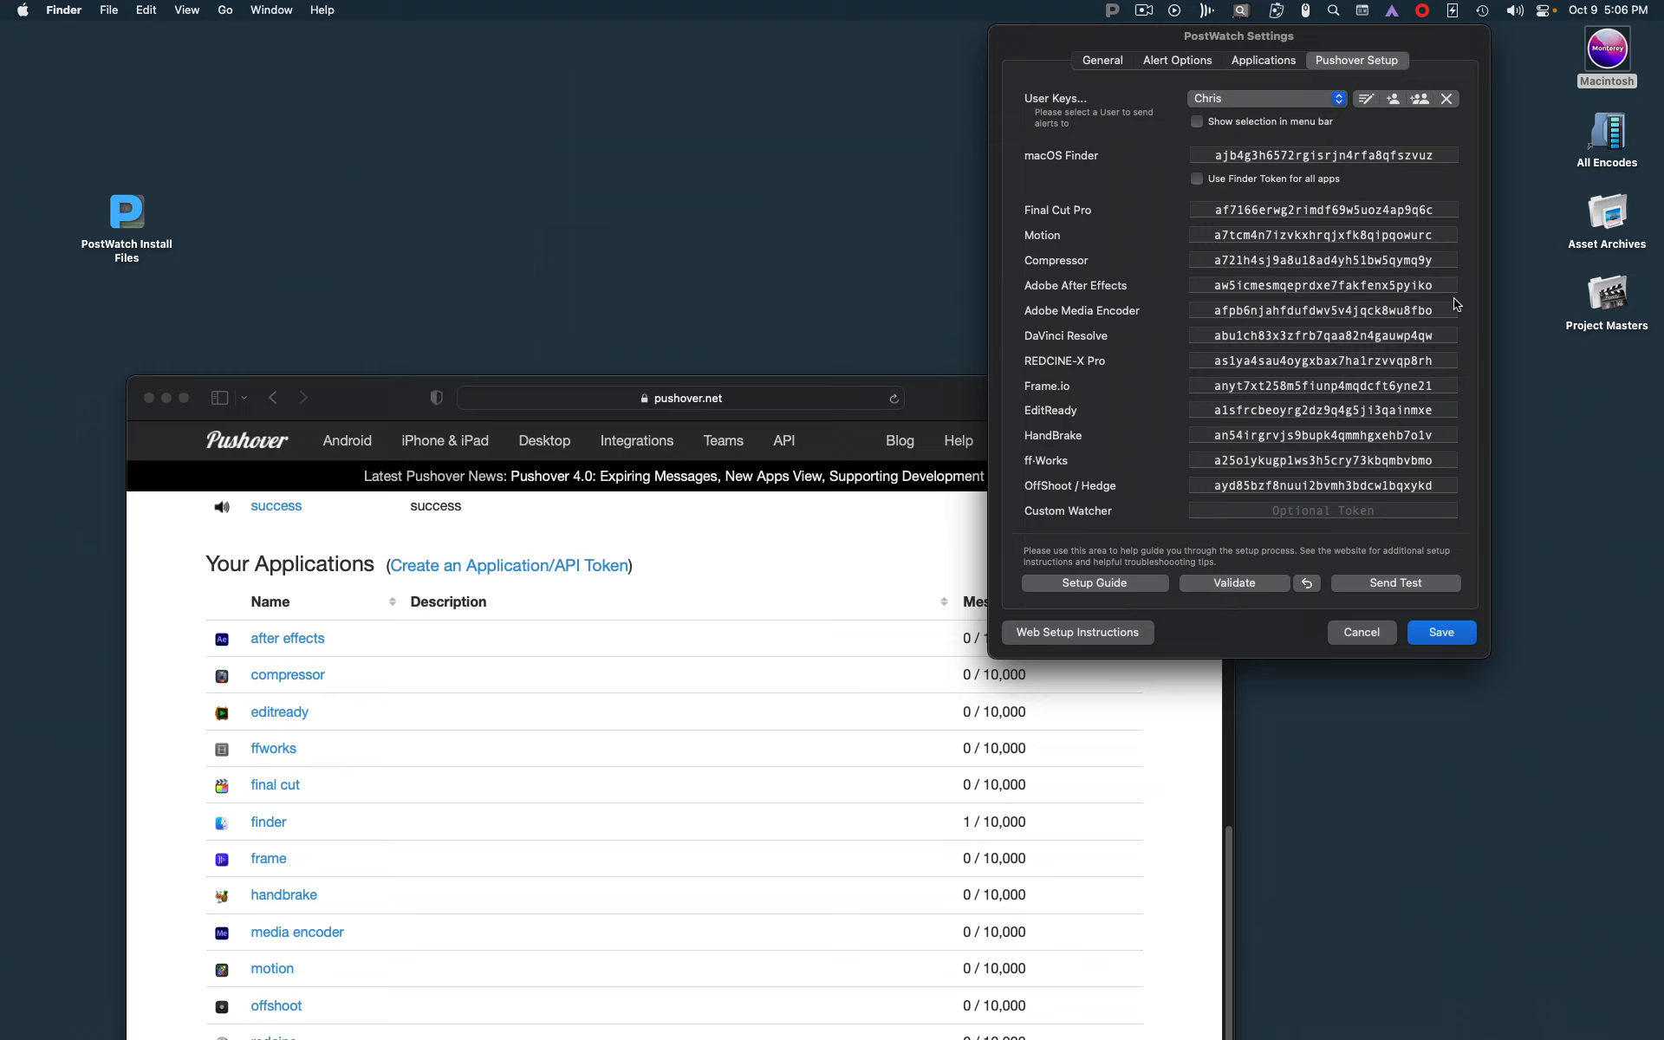